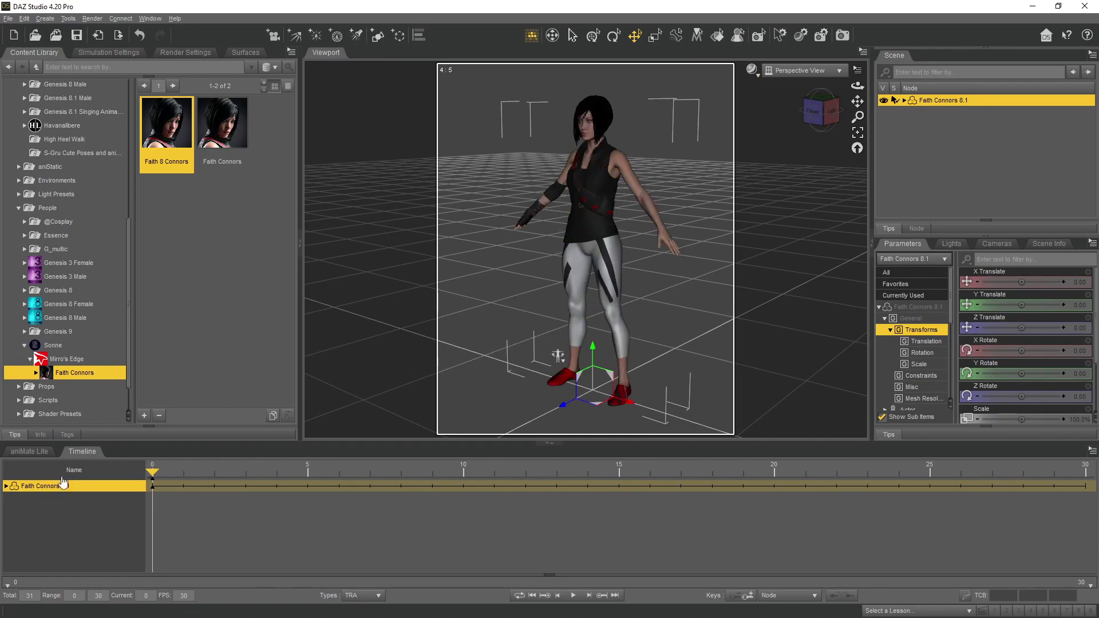
Step: Create an aniBlock from the studio keyframes on the Faith Connors 8.1 track in aniMate Lite
left_click(18, 452)
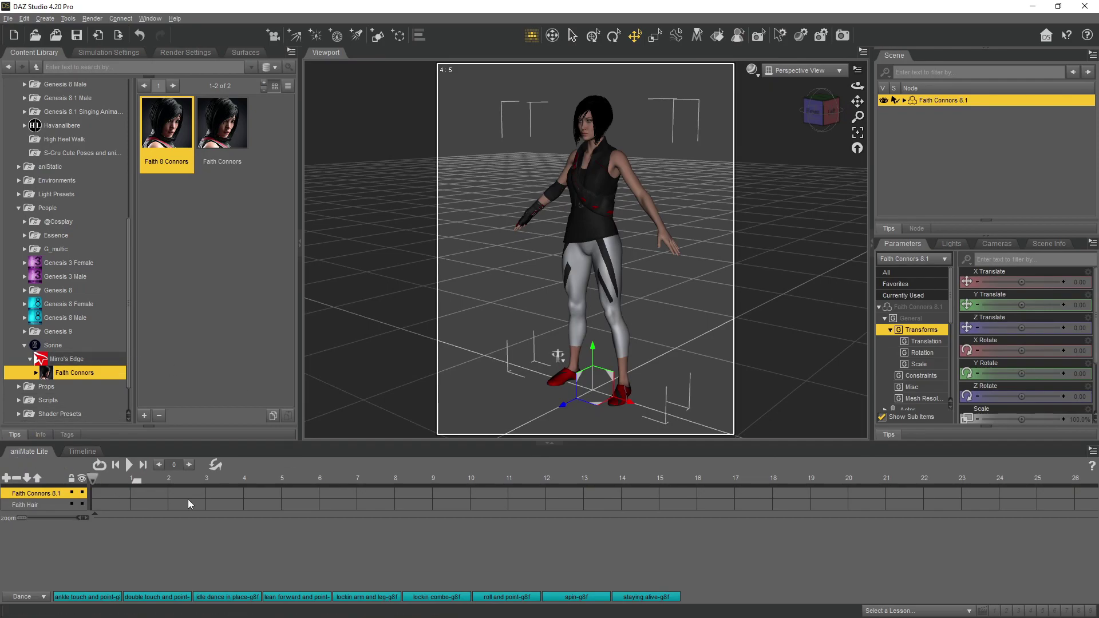
right_click(143, 541)
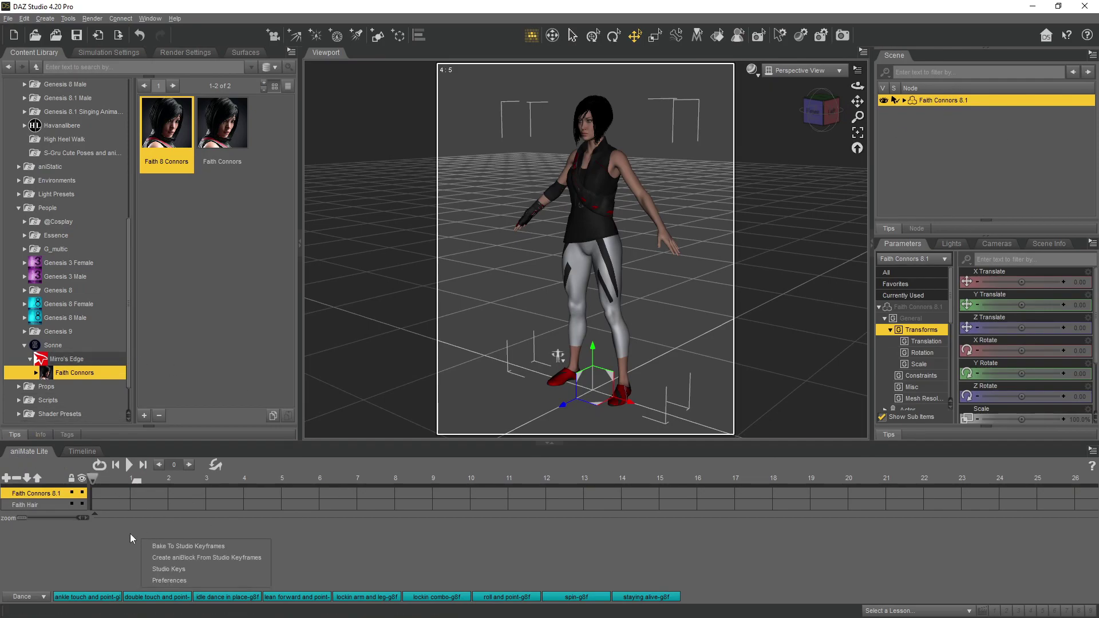
left_click(168, 569)
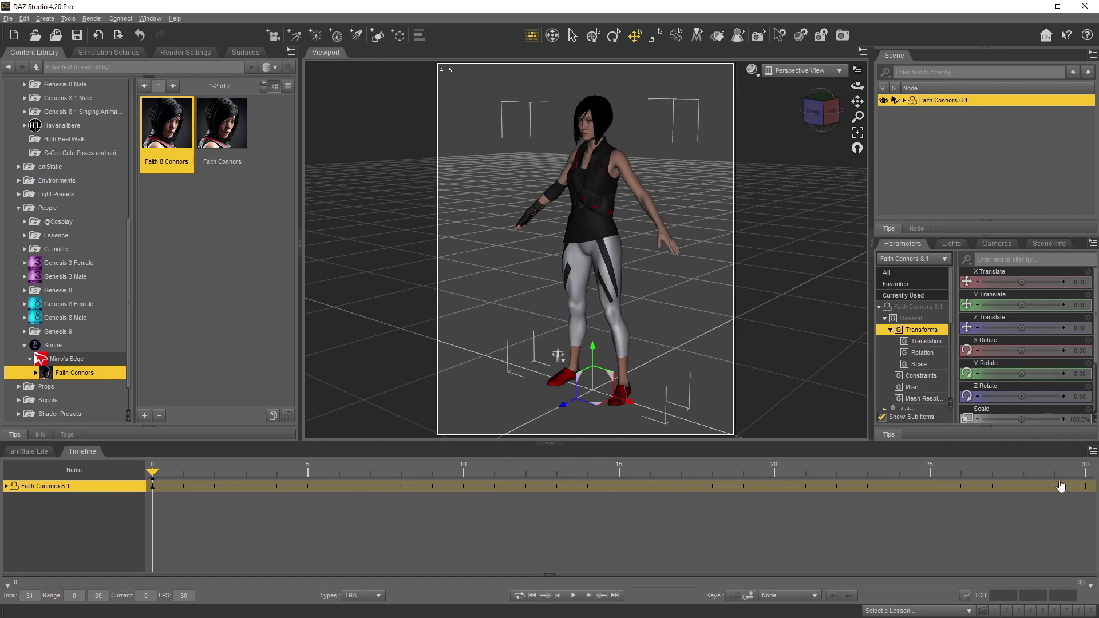
left_click(28, 451)
right_click(178, 546)
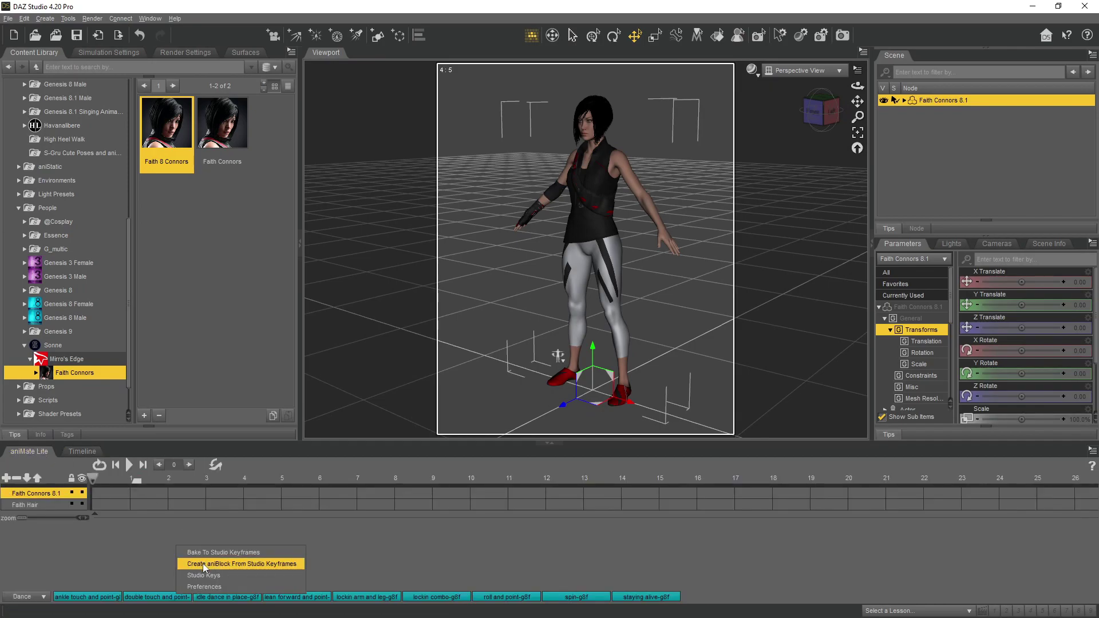
left_click(203, 564)
left_click(549, 369)
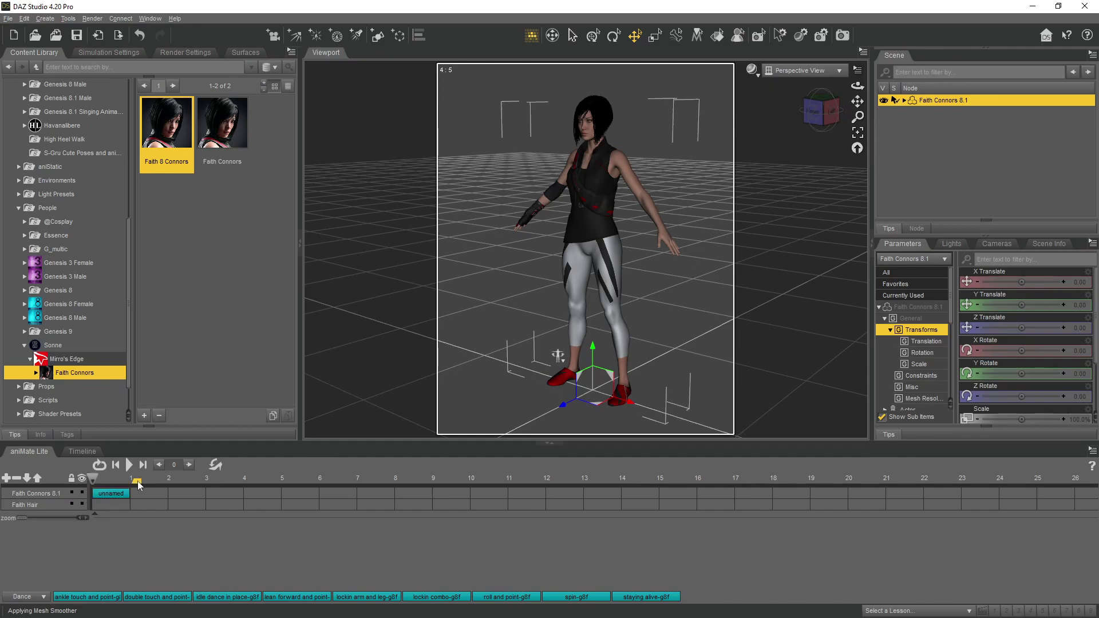
Step: Preview the animations in the 02 Bonus folder of Animation Megapack1
scroll(69, 195, "up", 7)
left_click(61, 183)
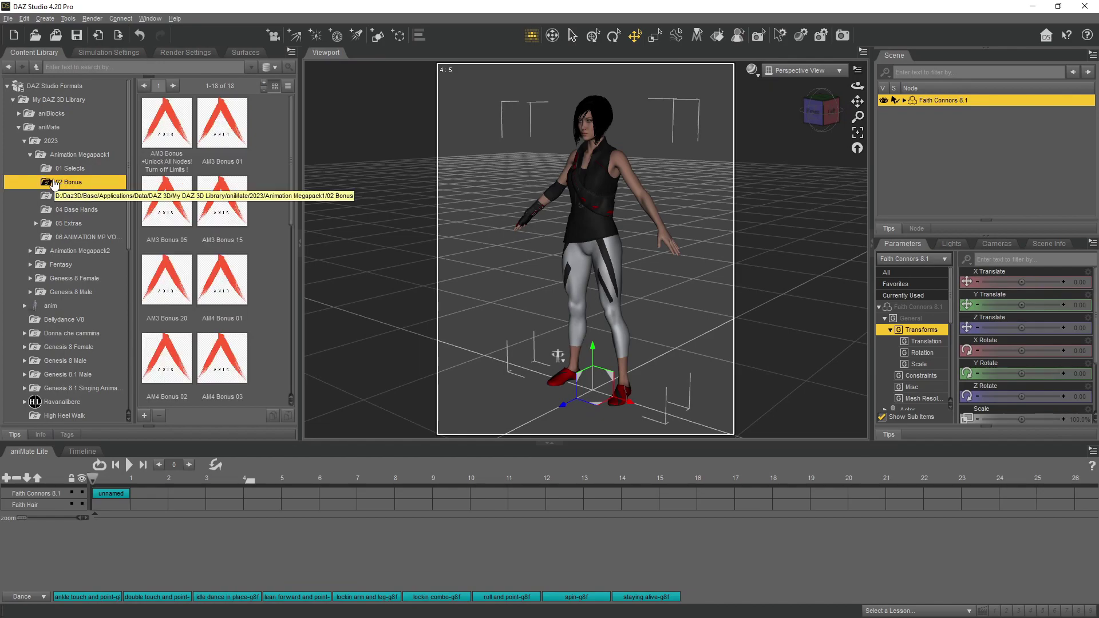
double_click(163, 210)
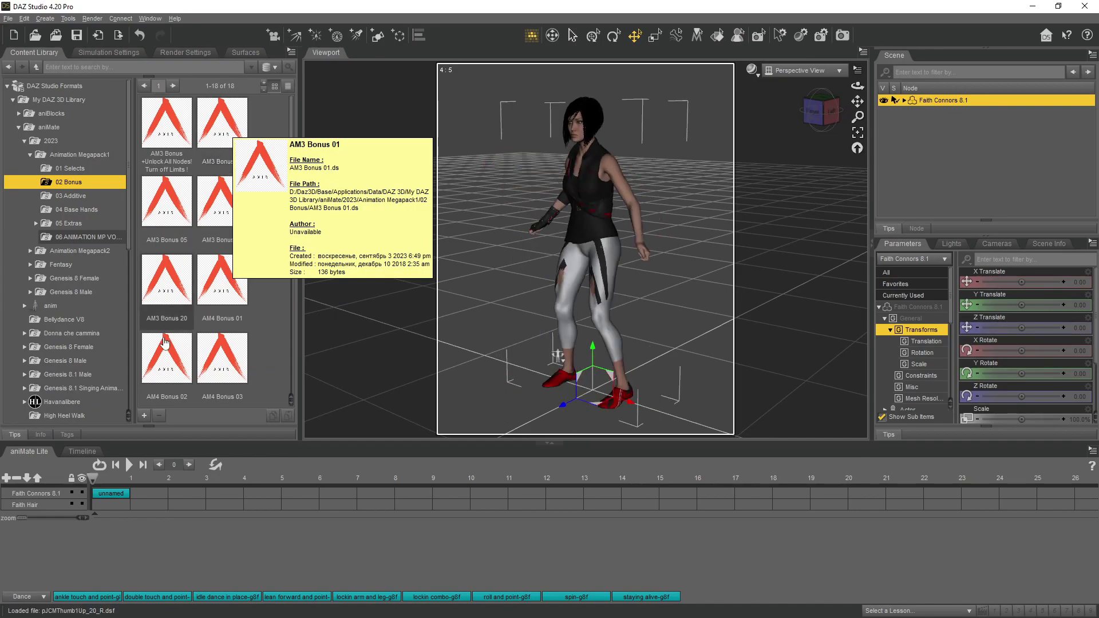
scroll(230, 355, "down", 5)
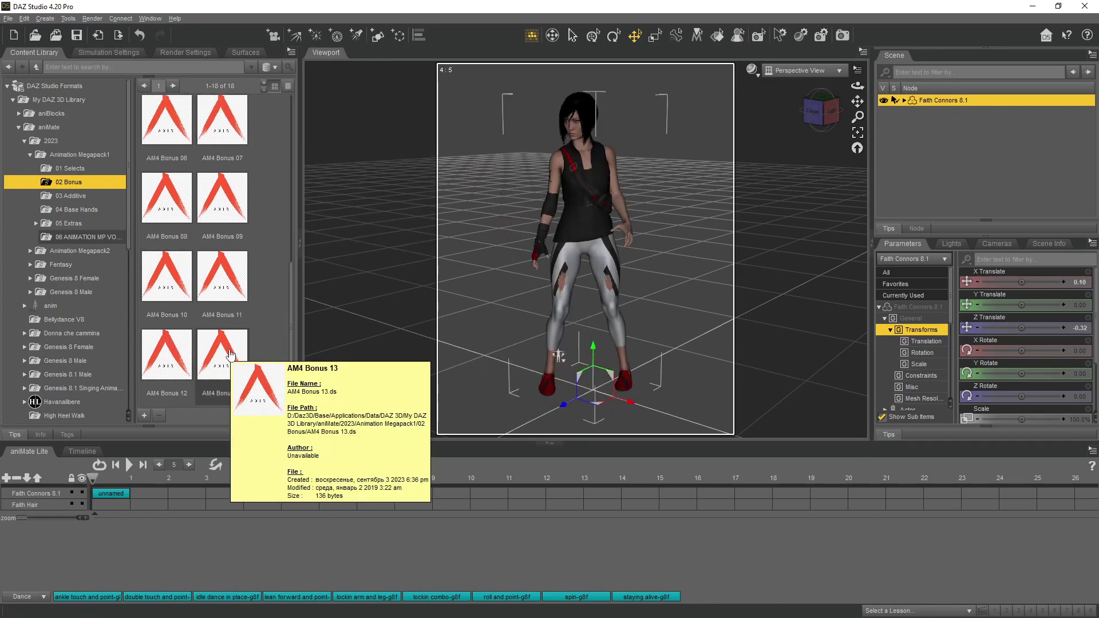
mouse_move(222, 270)
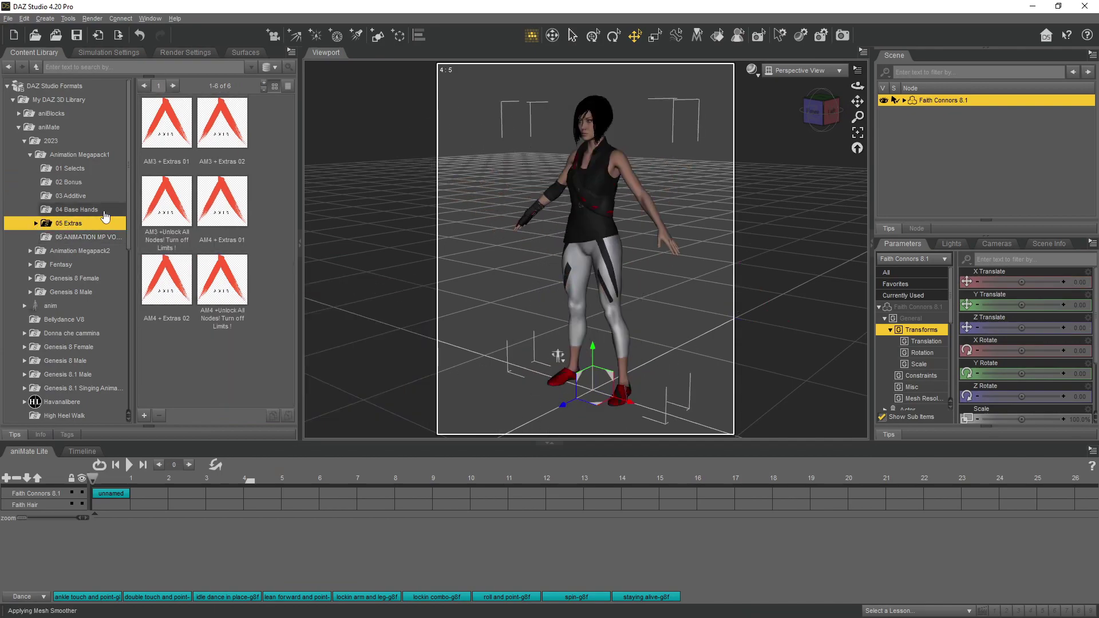
Step: Add the AM4 + Extras 01 animation from the 05 Extras folder after the existing aniBlock on the figure's track
left_click(60, 224)
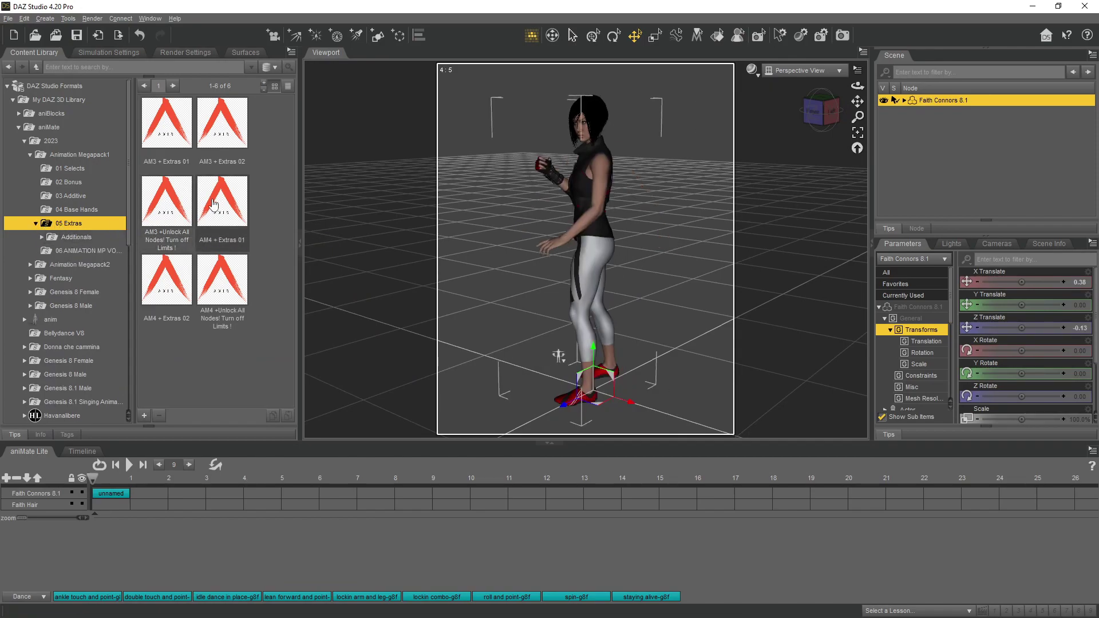
mouse_move(214, 205)
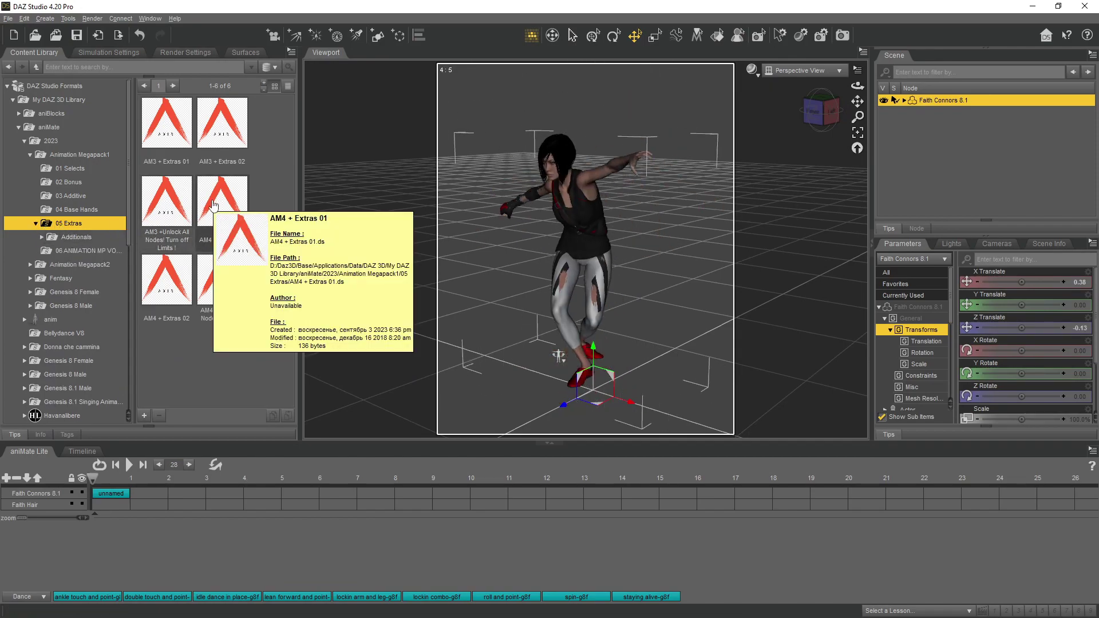
left_click(215, 205)
left_click_drag(113, 477, 137, 496)
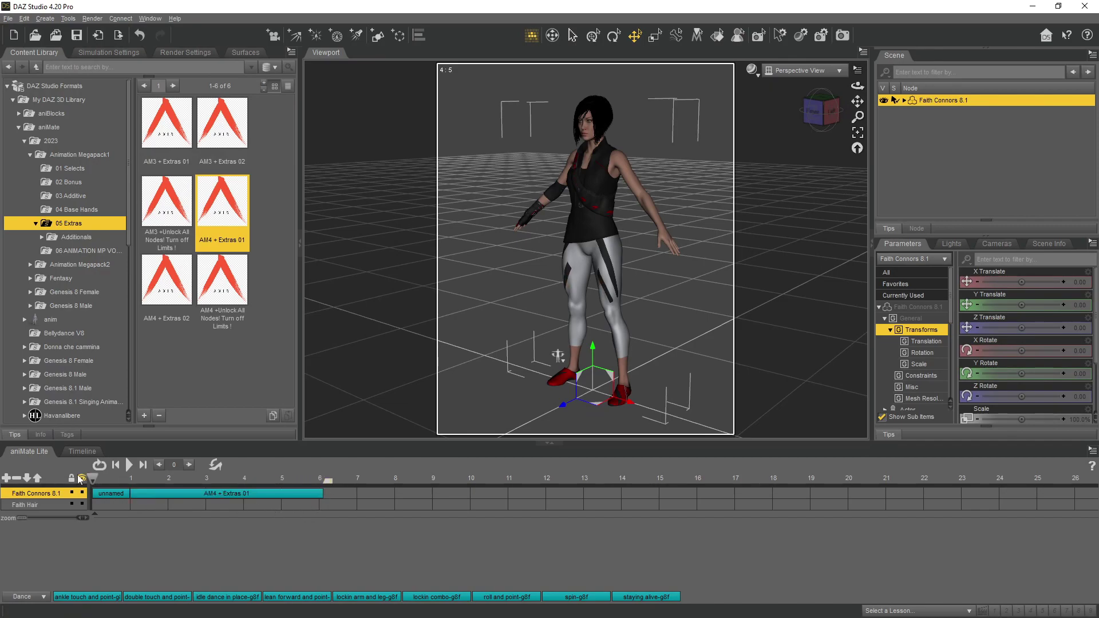
Step: Scrub through the transition between the two aniBlocks and set the first block's speed to 70%
left_click(132, 482)
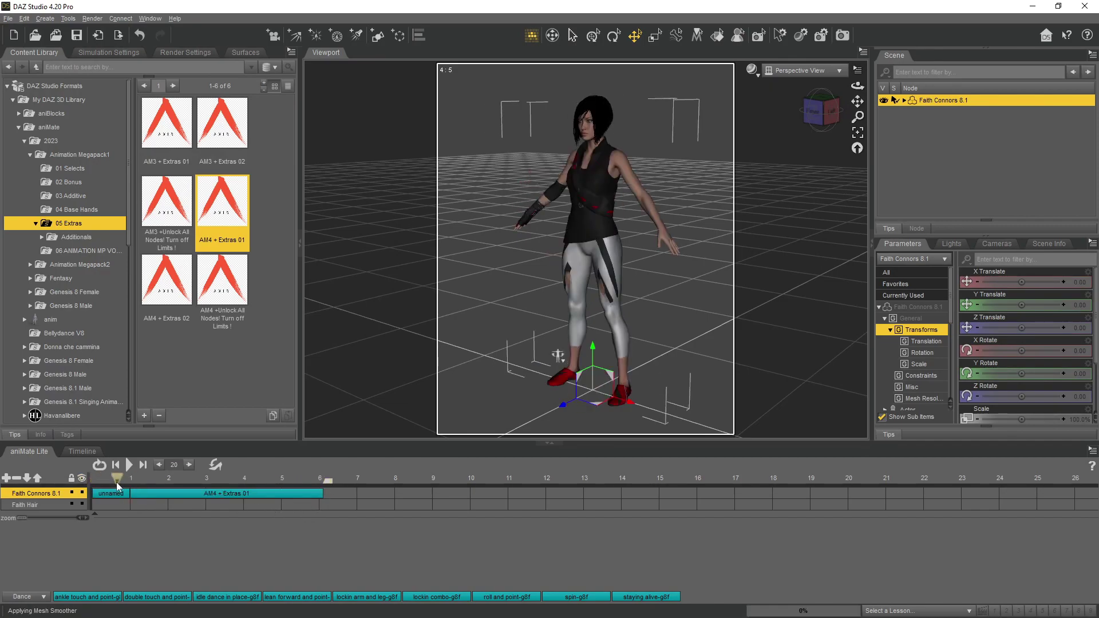
left_click_drag(133, 485, 142, 484)
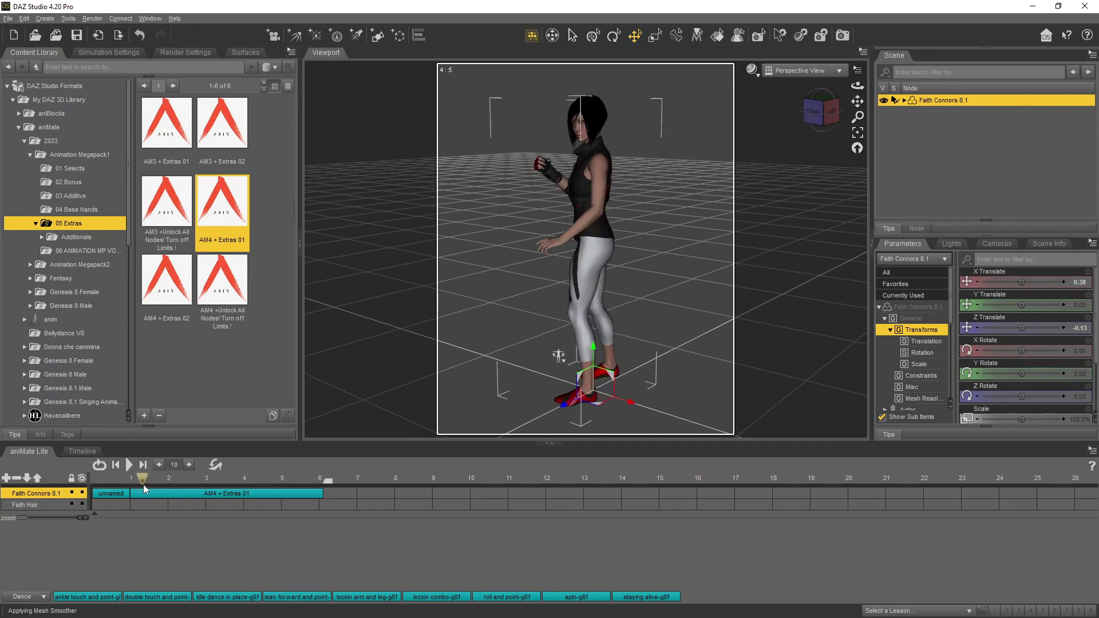
left_click(118, 496)
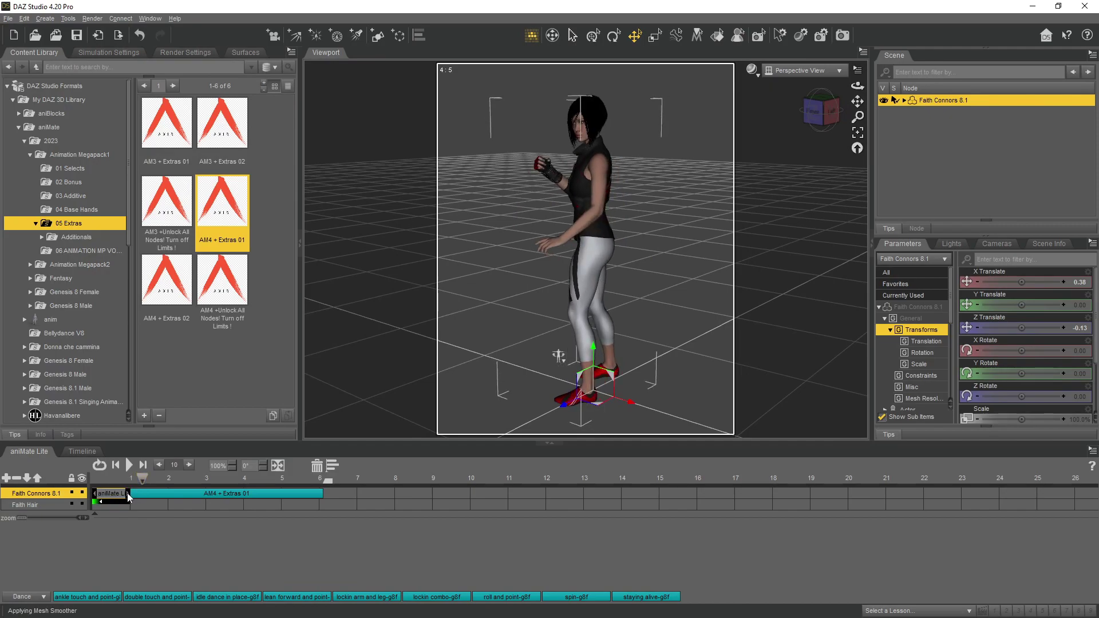
left_click(231, 469)
left_click(230, 469)
left_click(231, 469)
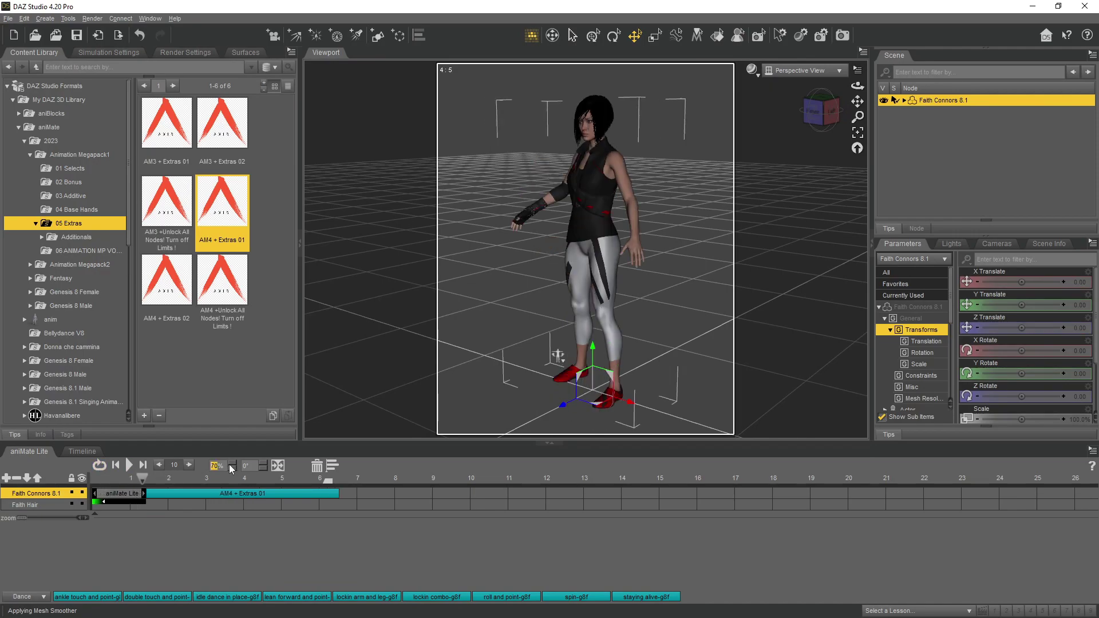
Step: Play the aniMate animation from the start to review the transition between the blocks
left_click_drag(140, 481, 85, 482)
left_click(130, 466)
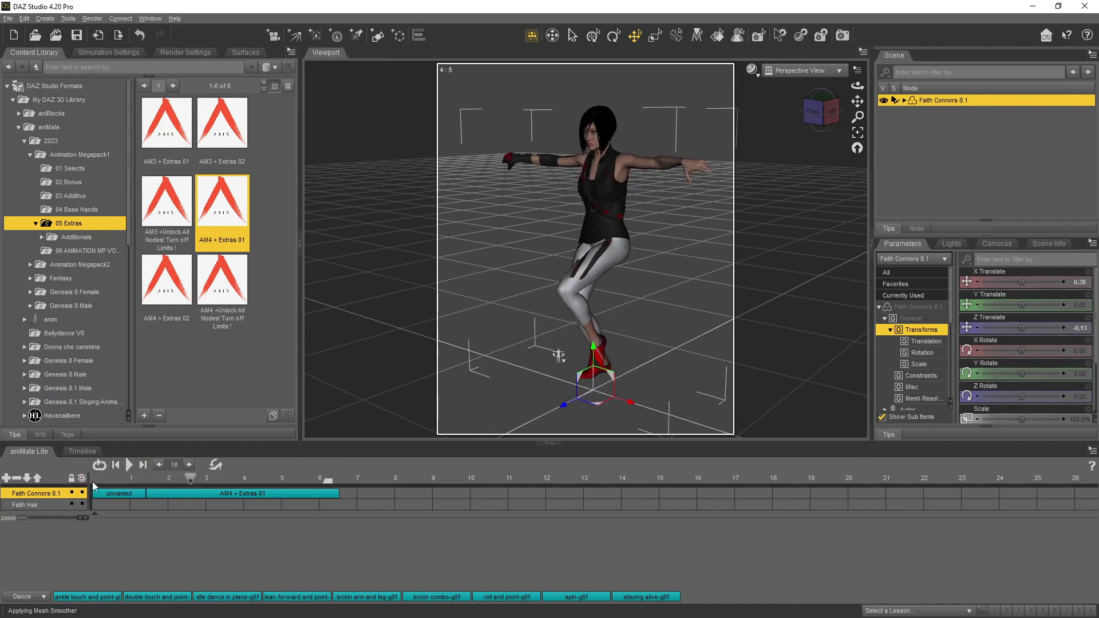
left_click_drag(185, 484, 90, 481)
left_click(129, 468)
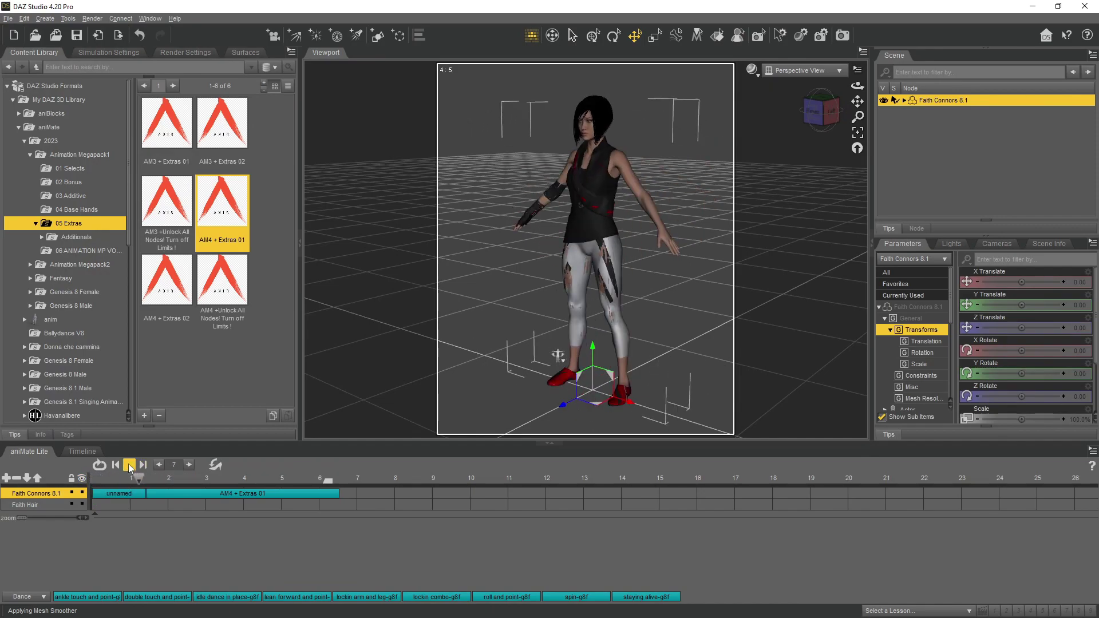
Step: Set the speed of the first aniBlock to 30%
left_click(119, 493)
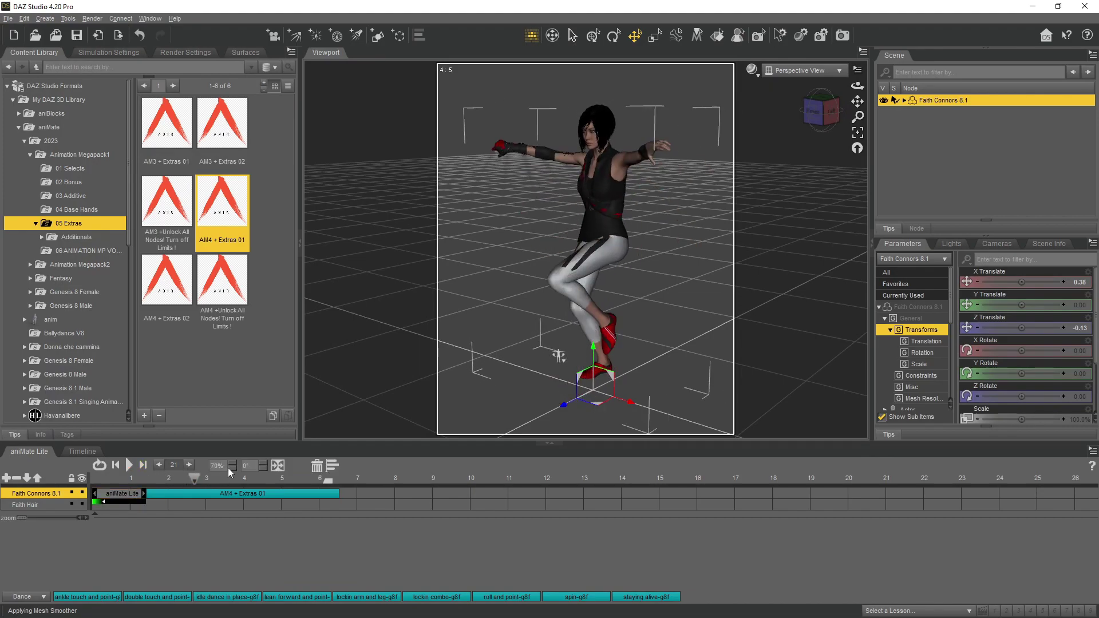
left_click(232, 470)
left_click(232, 469)
left_click(231, 469)
left_click(231, 470)
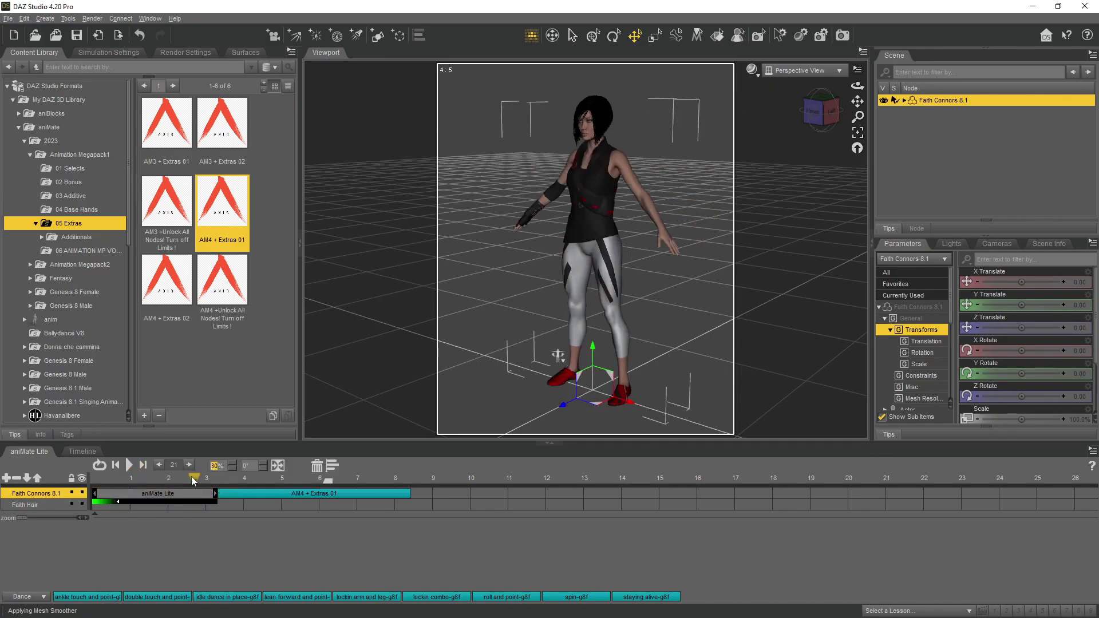
Step: Replay the animation from the start to check the slowed first block, and stop playback
left_click(280, 497)
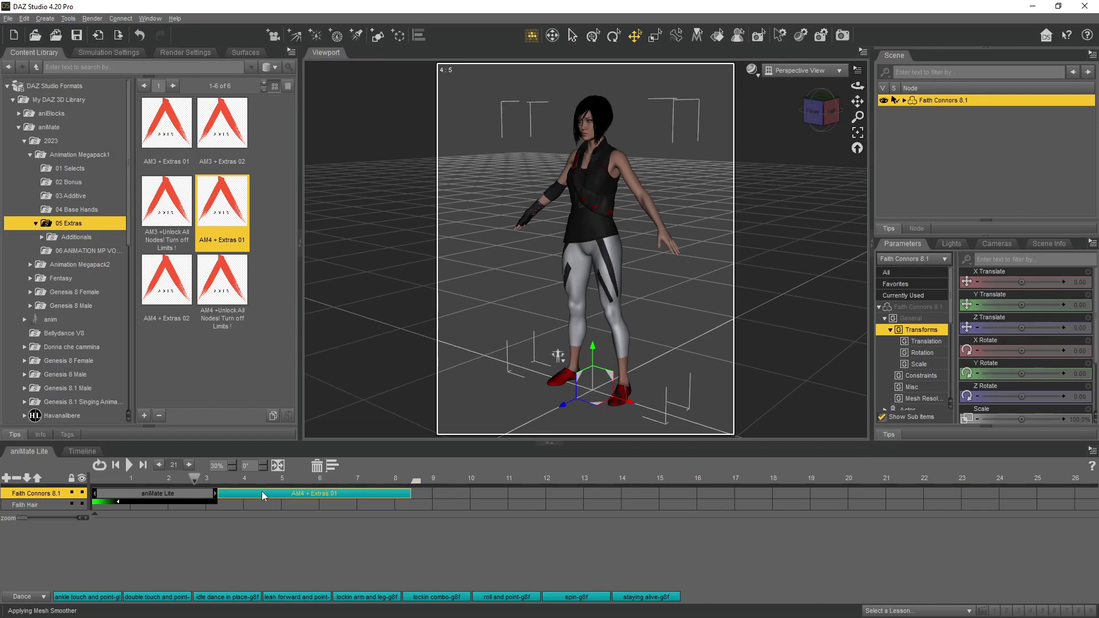
left_click(96, 482)
left_click(130, 465)
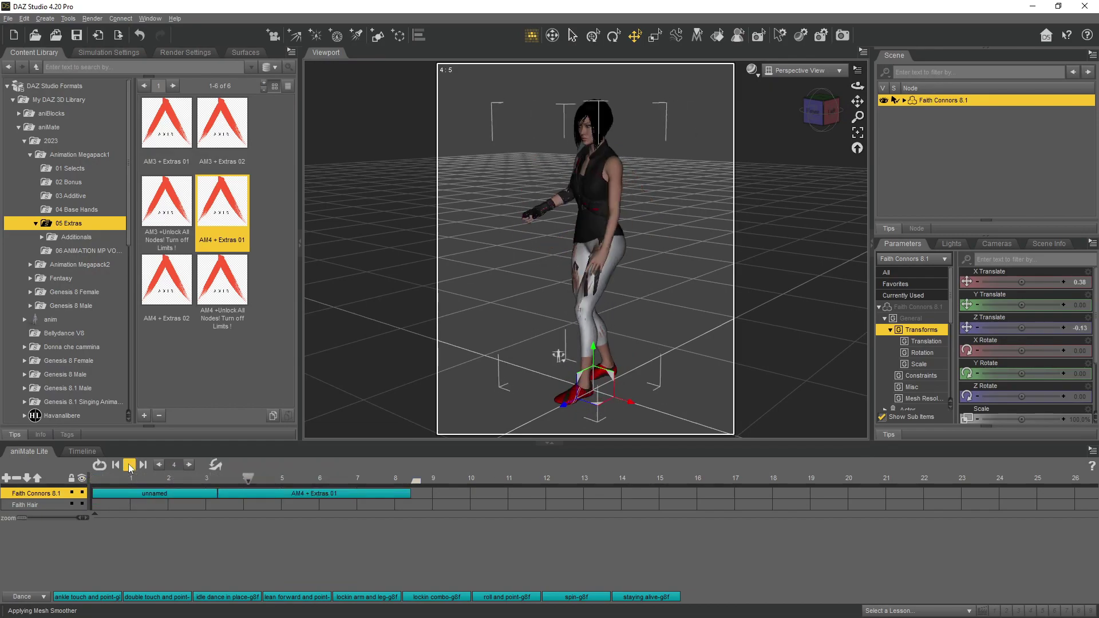
left_click(129, 465)
Step: Shorten the first aniBlock to about 1.6 seconds and pull the animation end marker back to the end of AM4 + Extras 01
left_click(166, 493)
left_click_drag(215, 494, 155, 495)
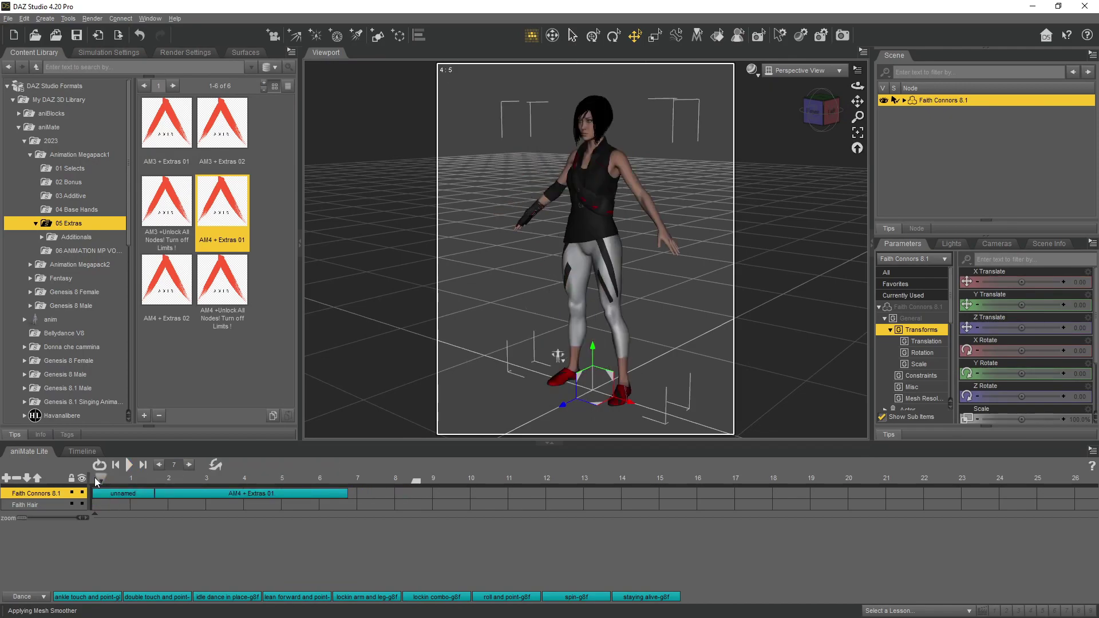
right_click(167, 526)
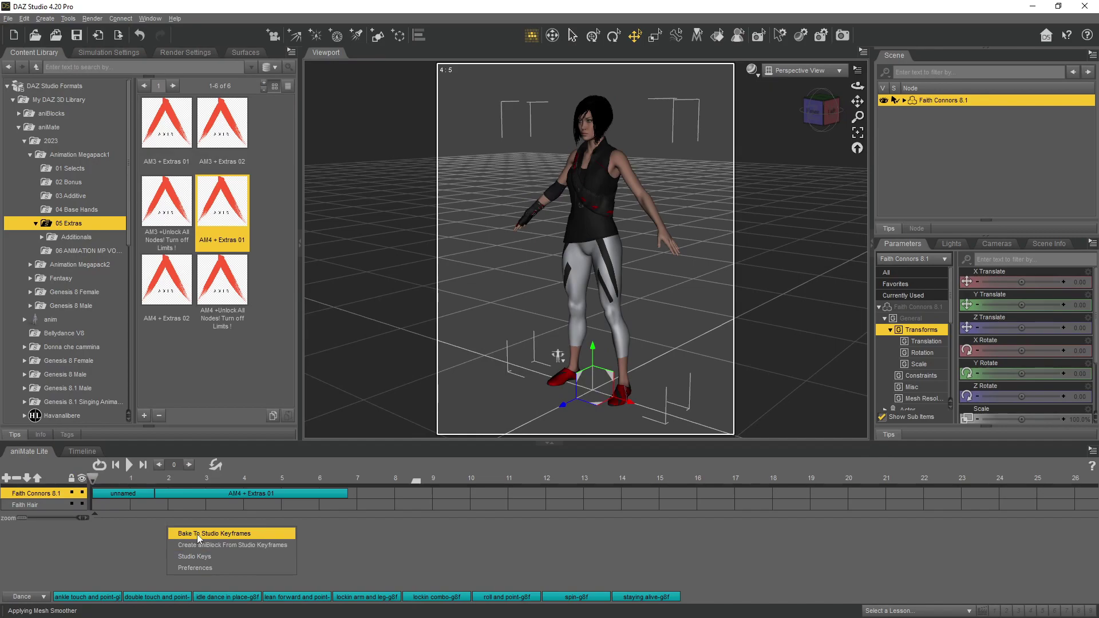
left_click_drag(415, 481, 356, 489)
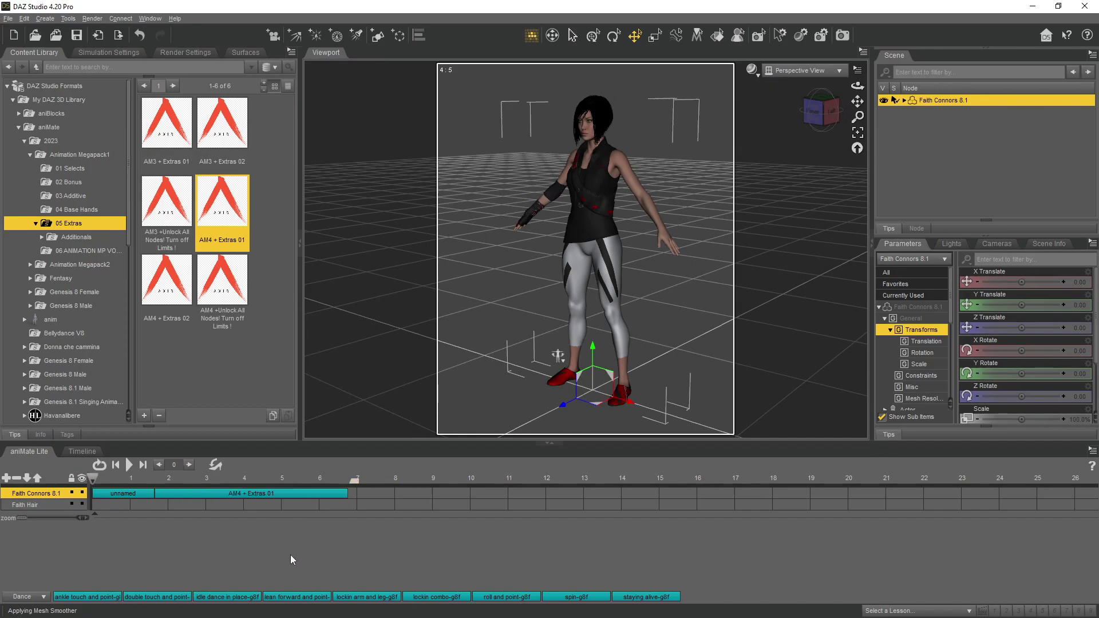
right_click(198, 525)
left_click(222, 530)
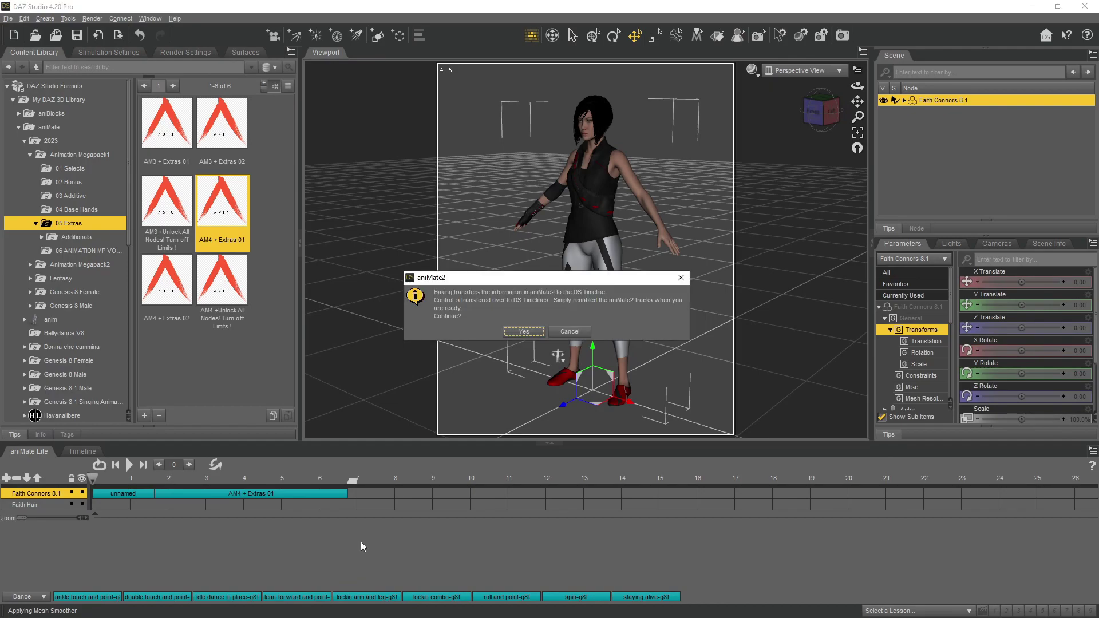
left_click(681, 277)
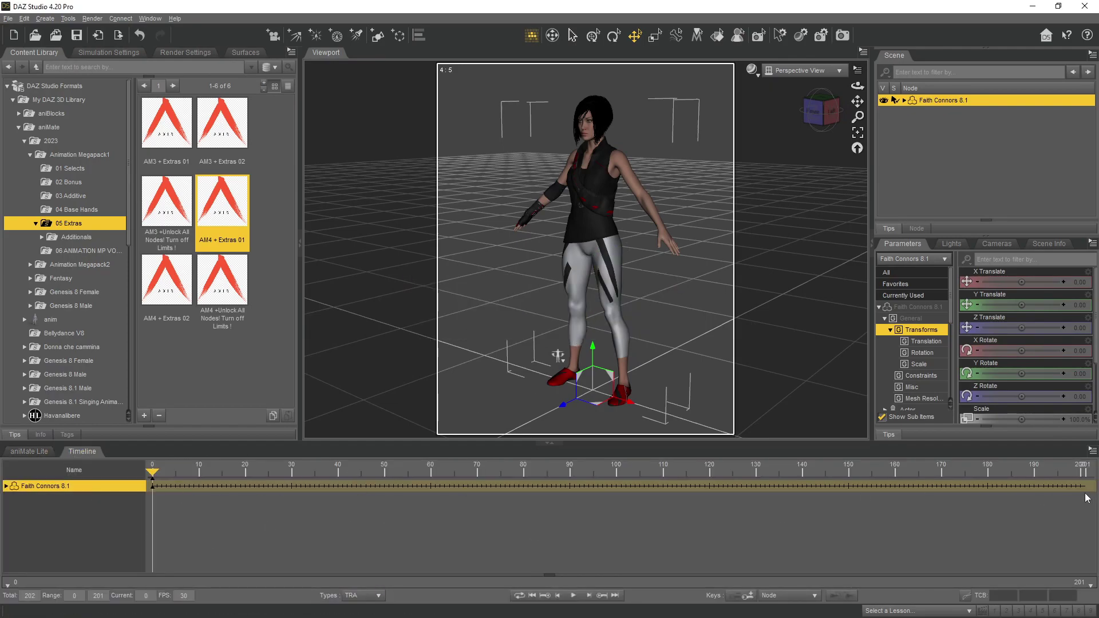
Step: Bake the aniMate blocks to studio keyframes, confirm the transfer, and check the baked animation in the Timeline
left_click(28, 451)
right_click(150, 547)
left_click(173, 558)
key("Return")
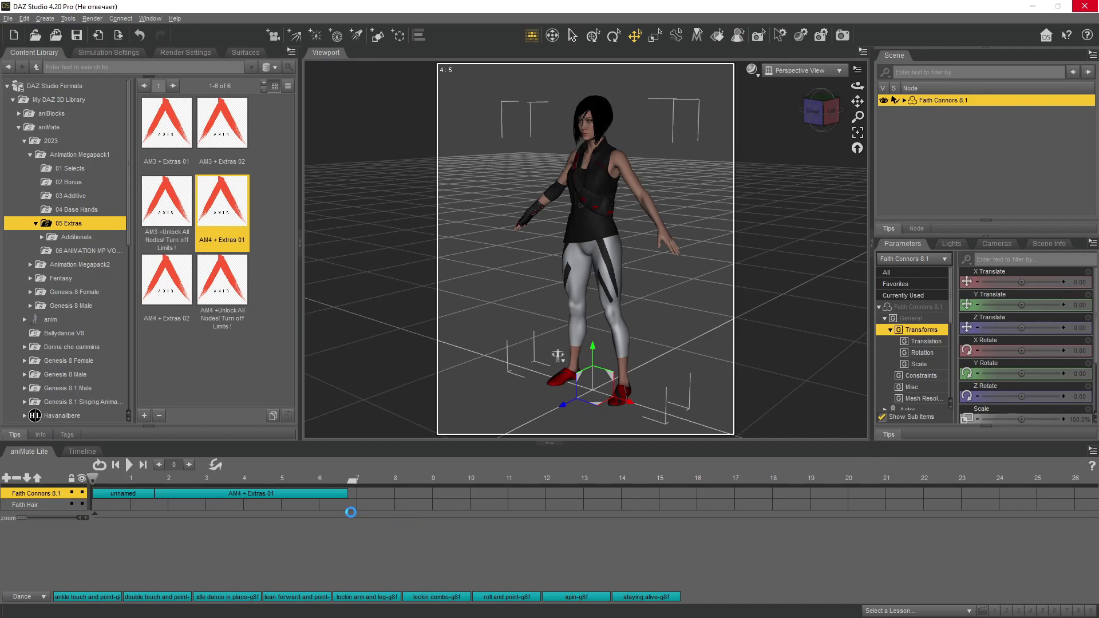
left_click(83, 453)
left_click(573, 596)
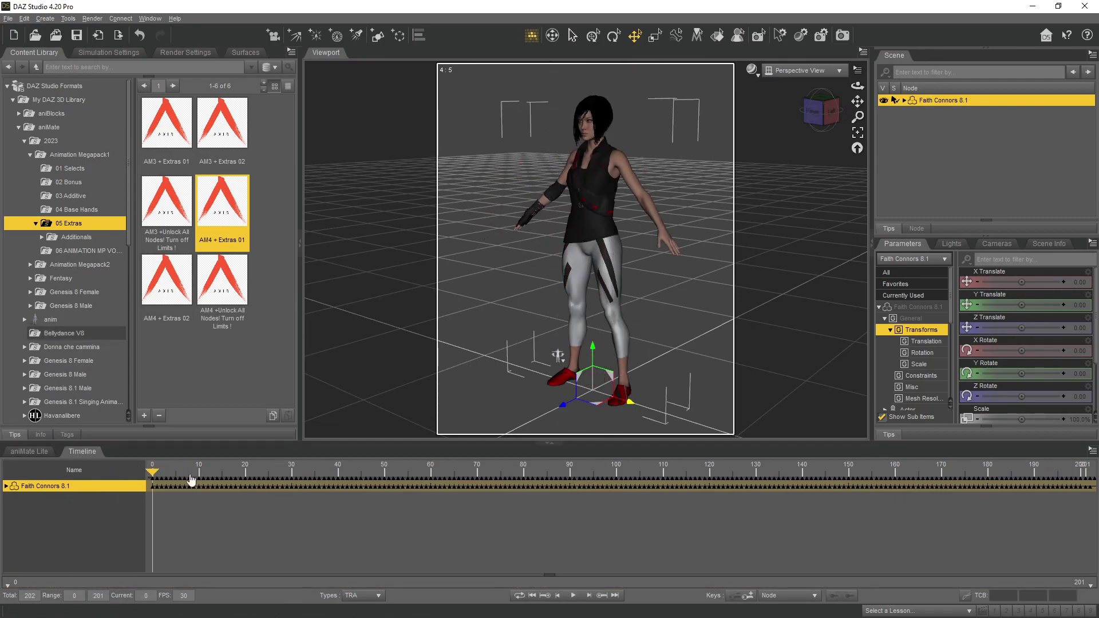
Step: Start an Autodesk FBX export of the scene to the DAZ project folder with the file name a_anim_pose
left_click(8, 18)
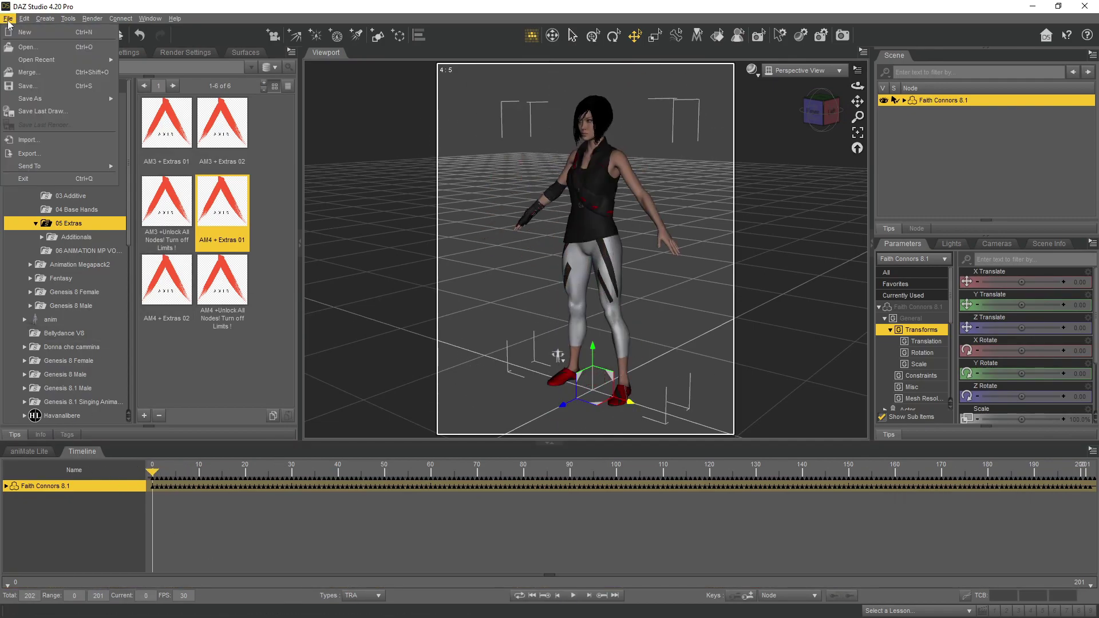
left_click(27, 153)
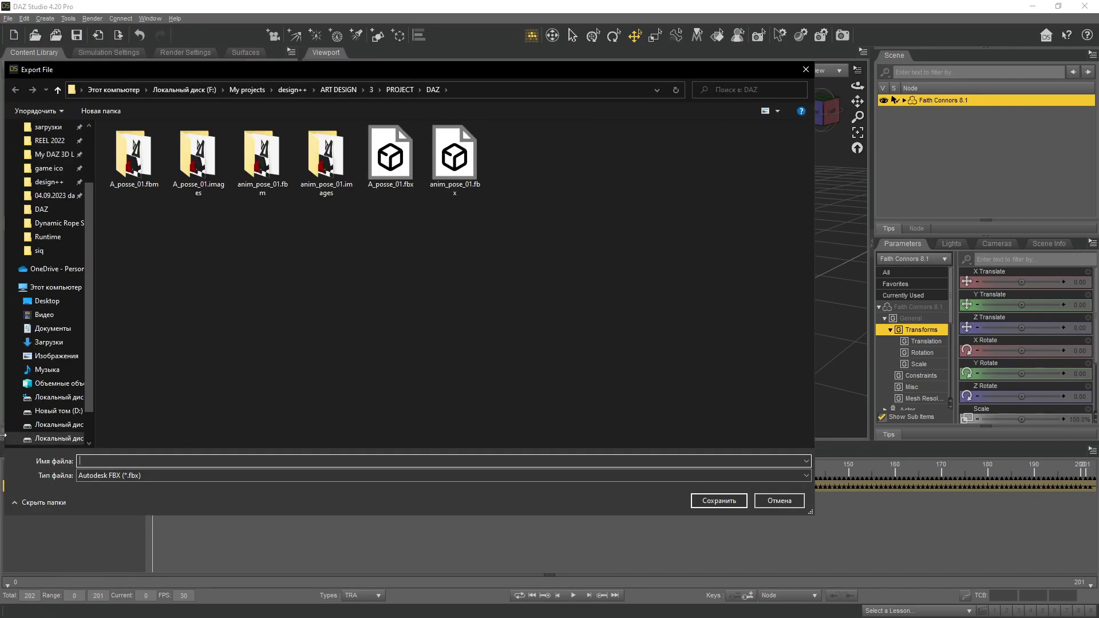
type("a")
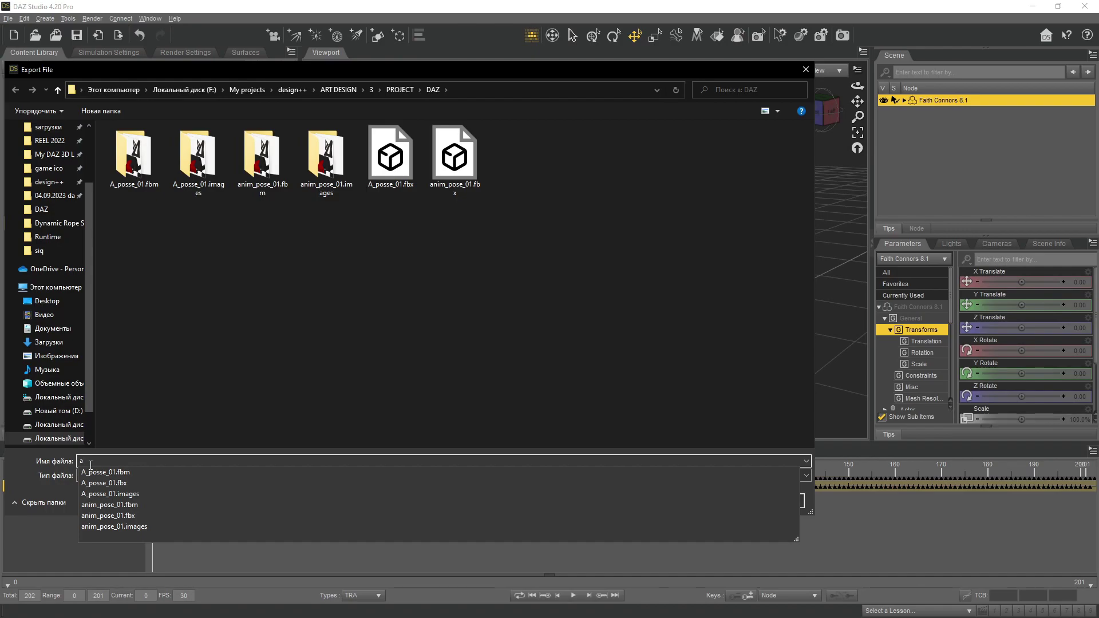
type("_anim_pose")
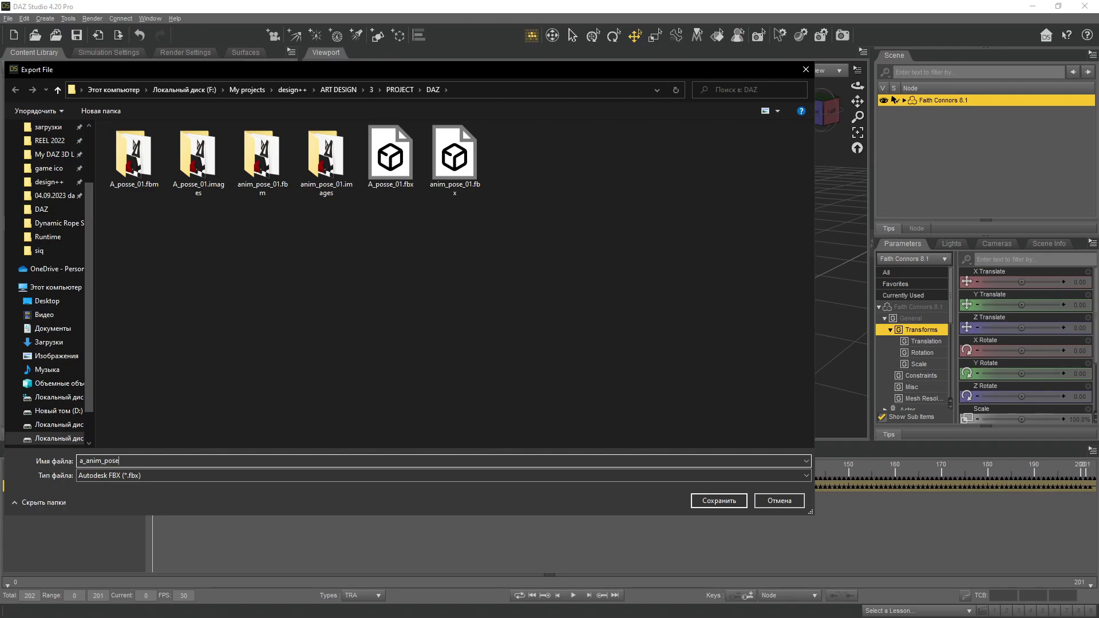
left_click(715, 503)
Step: Choose FBX 2020 -- Binary as the output format and accept the FBX export options
left_click(595, 149)
left_click(596, 23)
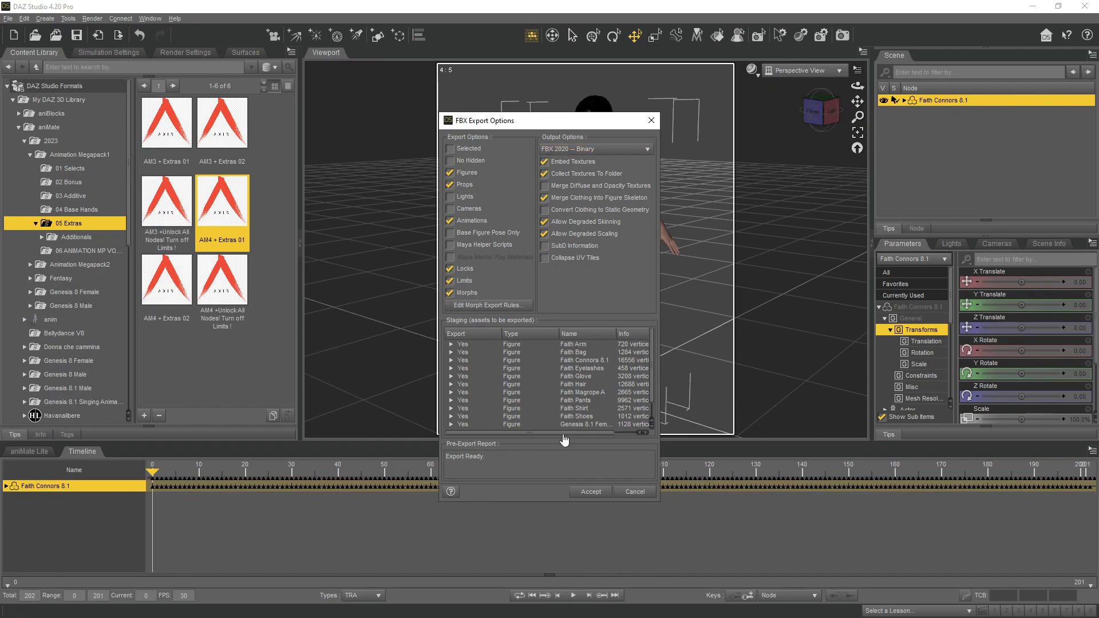
left_click(594, 492)
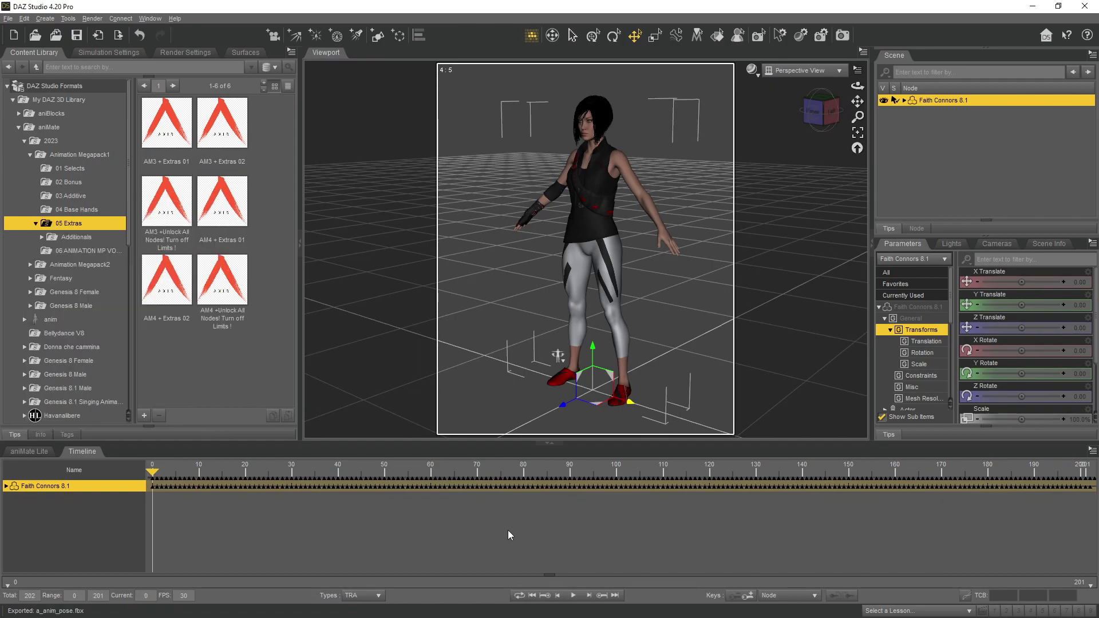
Step: Switch to Cinema 4D and hide the A_posse_01 group in the Object Manager
key("alt+Tab")
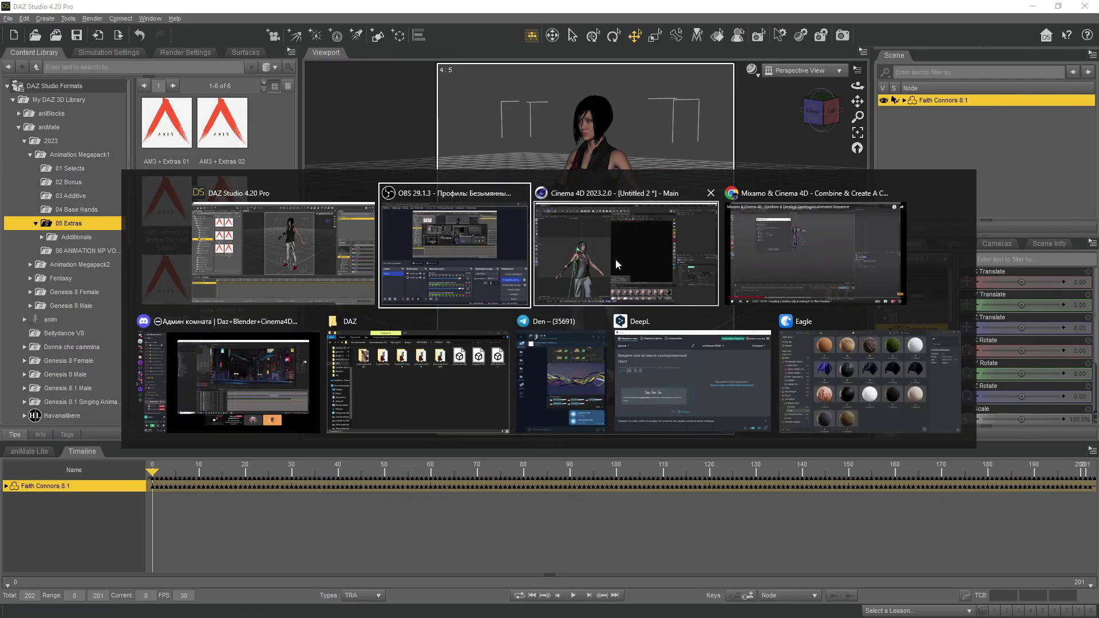
left_click(618, 265)
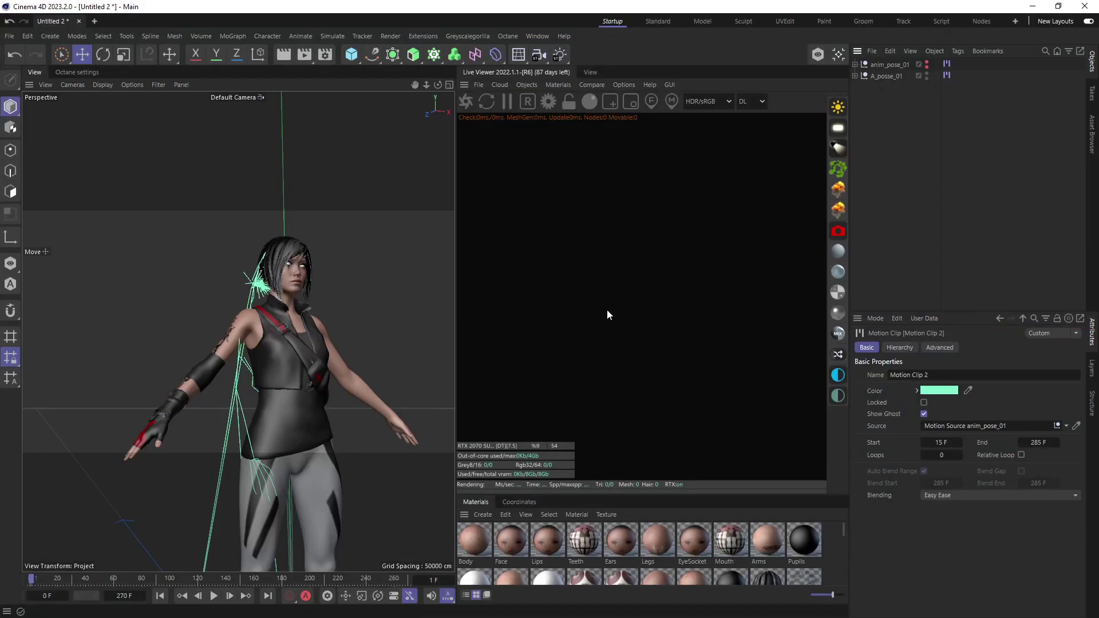
left_click(927, 76)
Step: Merge a_anim_pose.fbx from the DAZ project folder into the scene, accepting the import settings
scroll(253, 347, "down", 5)
left_click(872, 51)
left_click(891, 86)
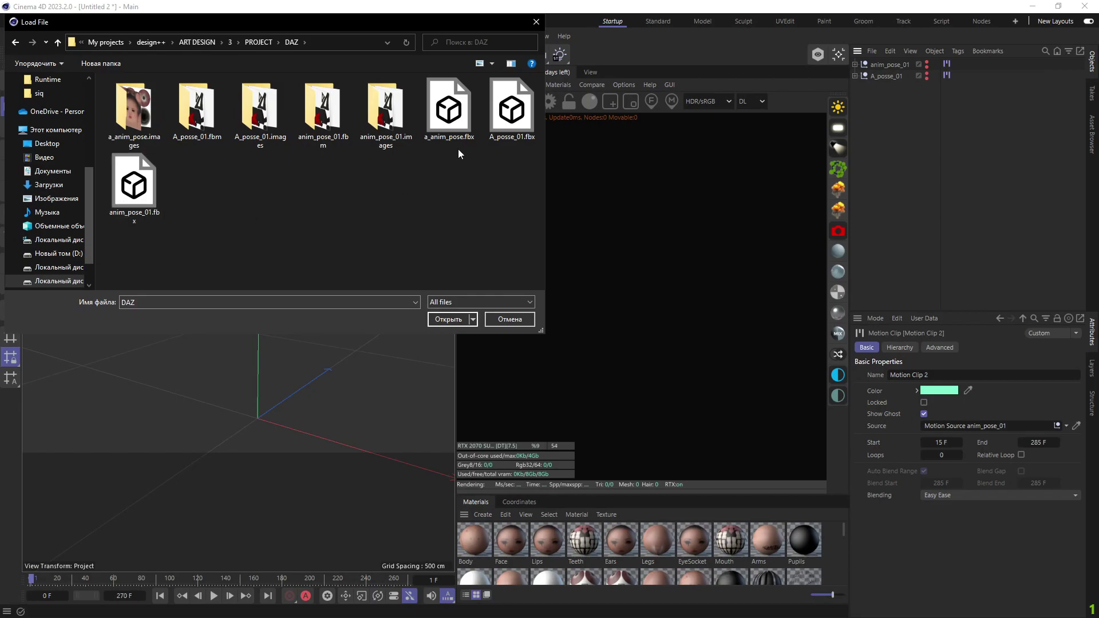
left_click(452, 122)
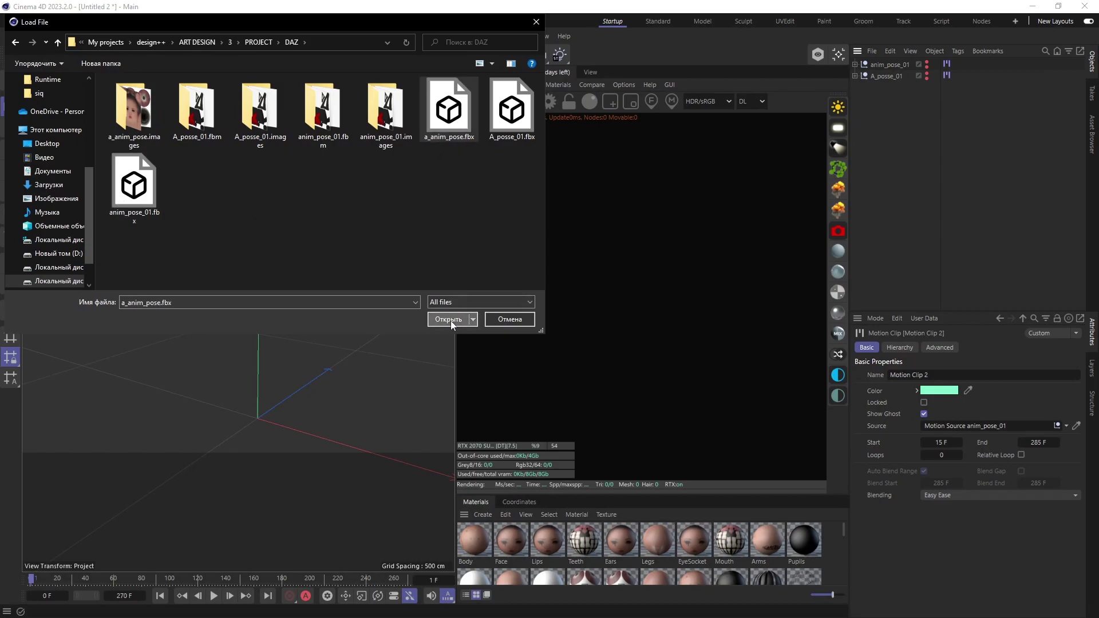
left_click(450, 320)
left_click(431, 434)
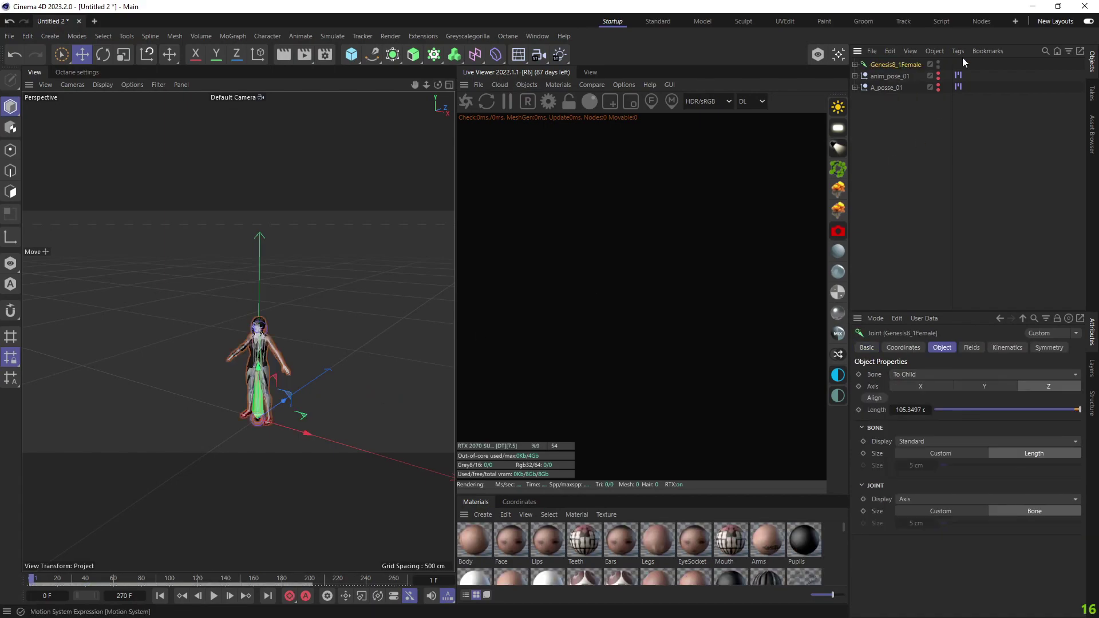
left_click(856, 64)
left_click(862, 75)
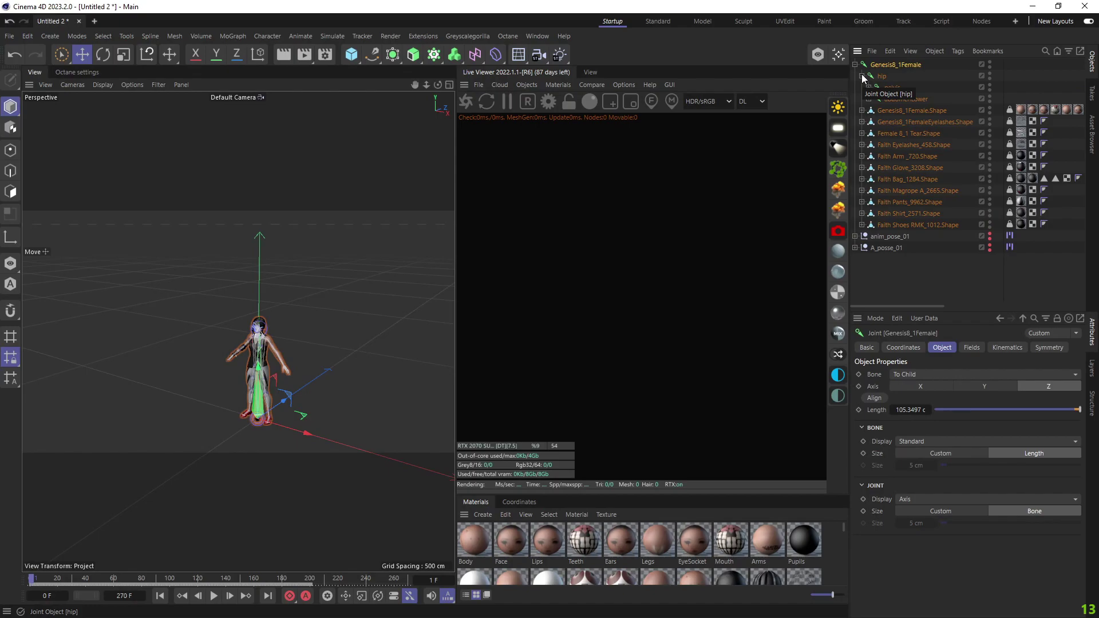
left_click(861, 75)
left_click(857, 65)
right_click(878, 64)
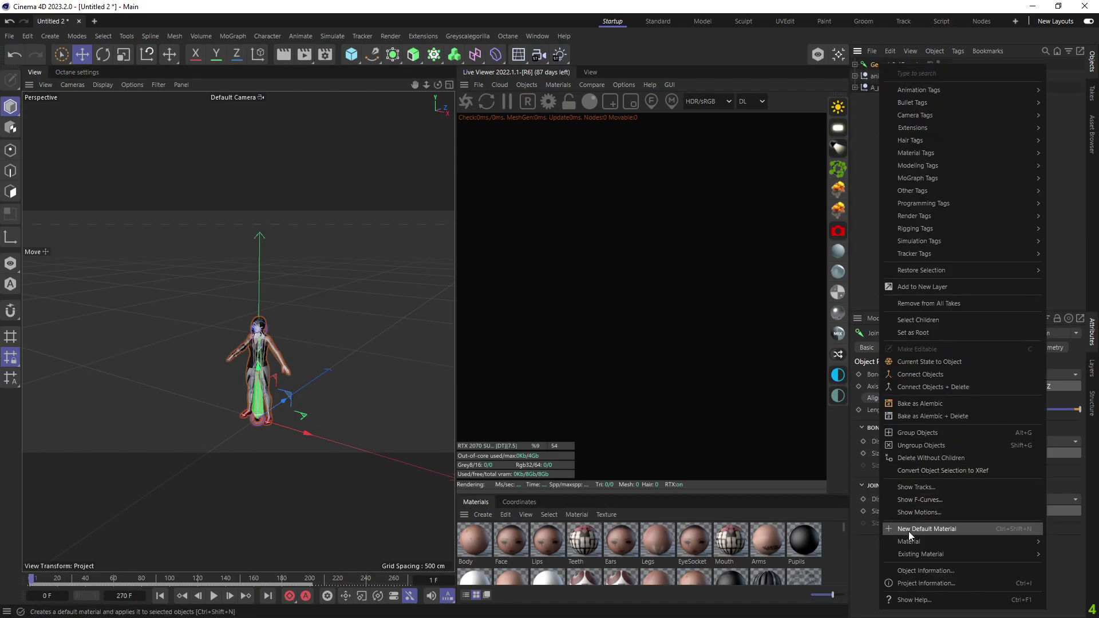
left_click(857, 63)
Step: Expand the Genesis8_1Female joint hierarchy from the hip through the chest, neck and head to the contents of New MMD Model
left_click(856, 64)
left_click(861, 75)
left_click(869, 99)
left_click(875, 110)
left_click(882, 122)
left_click(889, 133)
left_click(896, 167)
left_click(903, 179)
left_click(910, 190)
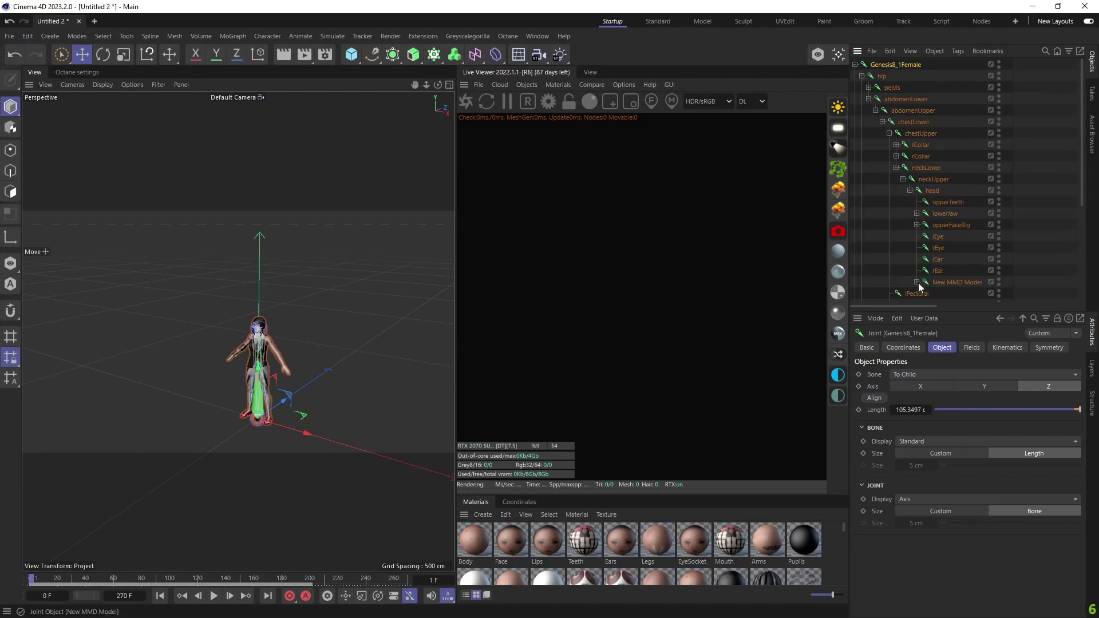
left_click(916, 282)
Step: Move New MMD Model.Shape and the body and clothing meshes out of the Genesis8_1Female hierarchy to the top level
scroll(916, 245, "down", 5)
left_click_drag(944, 124, 914, 153)
scroll(885, 158, "up", 5)
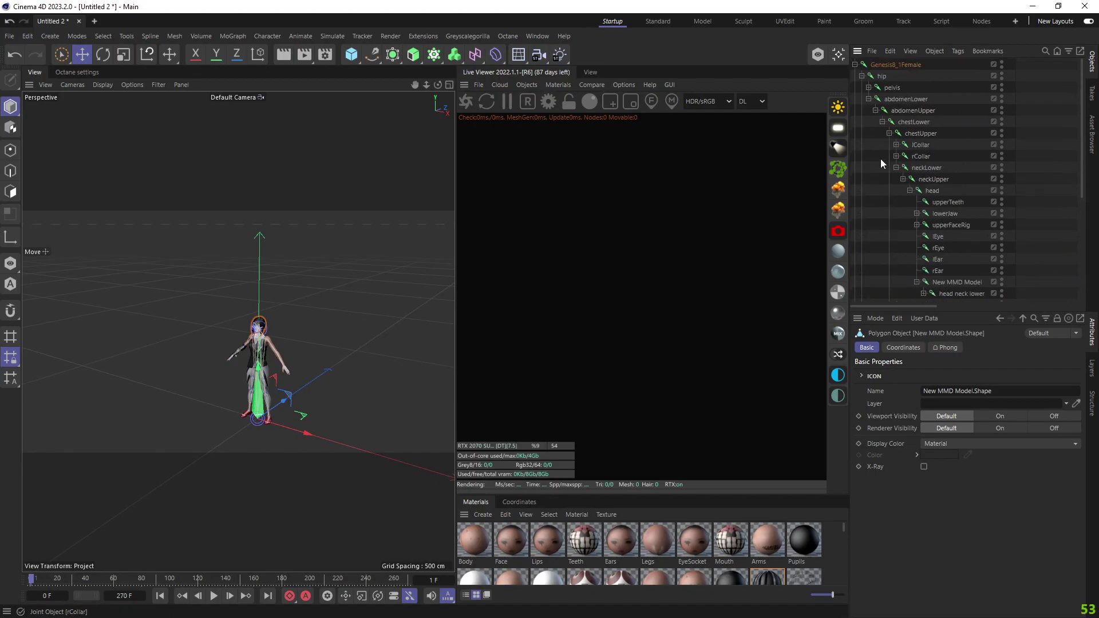
left_click(862, 75)
left_click(891, 214, "shift")
left_click_drag(891, 214, 877, 60)
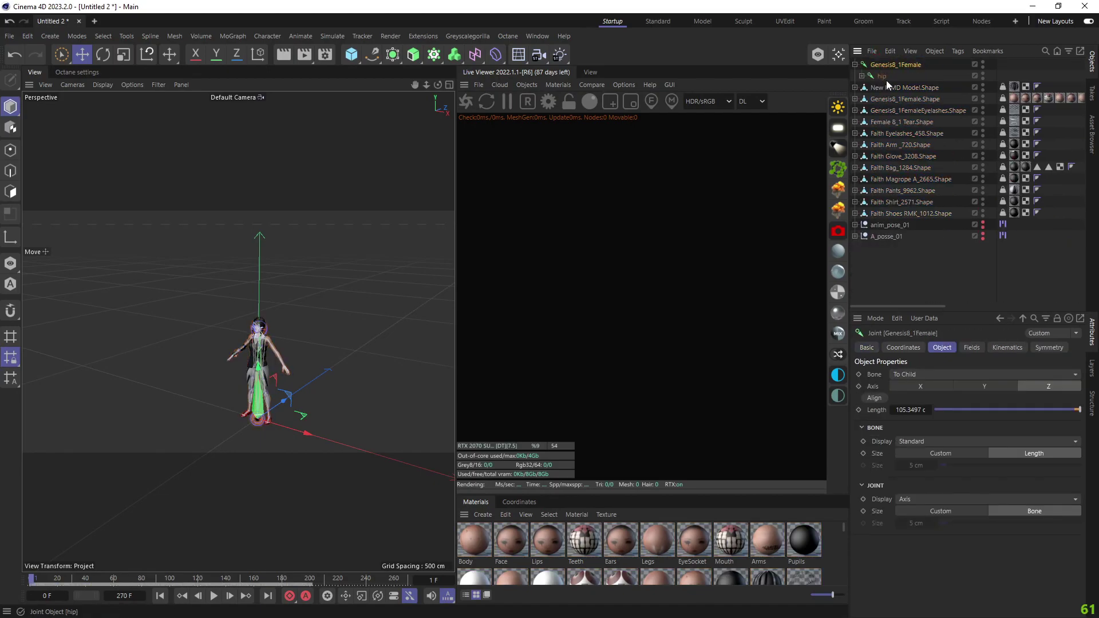
Step: Group the Genesis8_1Female joint with all of its meshes and name the group a-anim
right_click(881, 63)
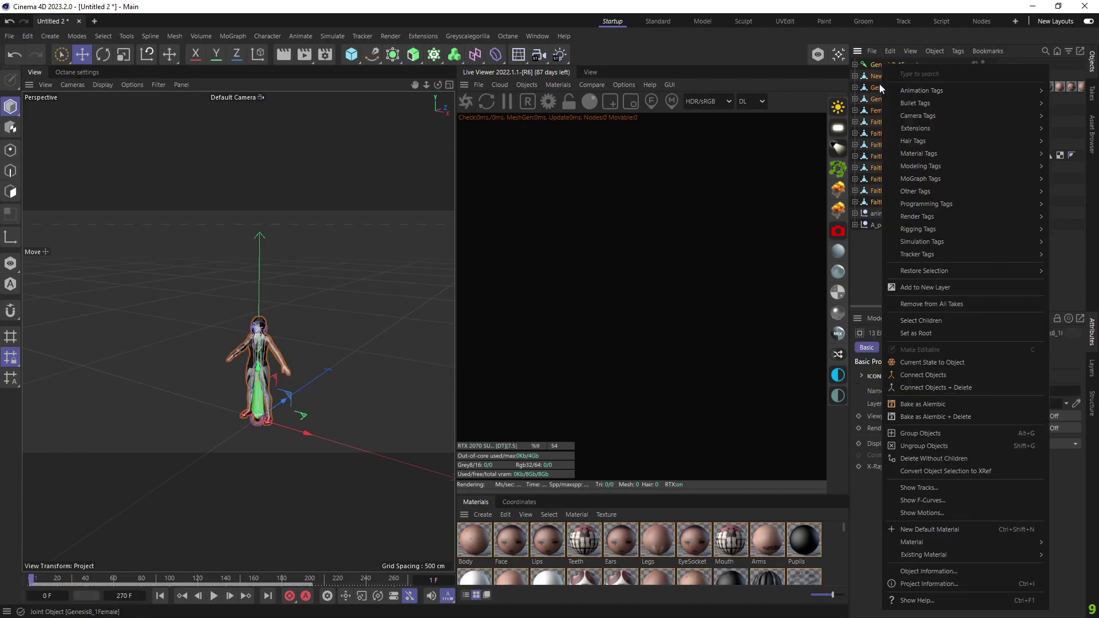
left_click(919, 433)
double_click(878, 64)
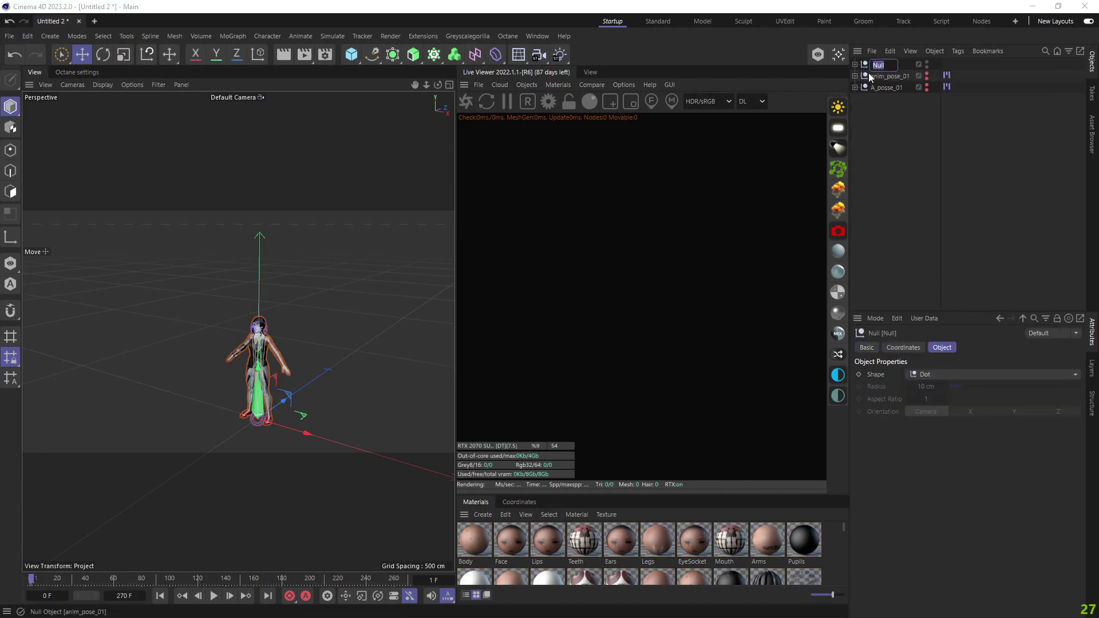
type("a-anim")
key("Return")
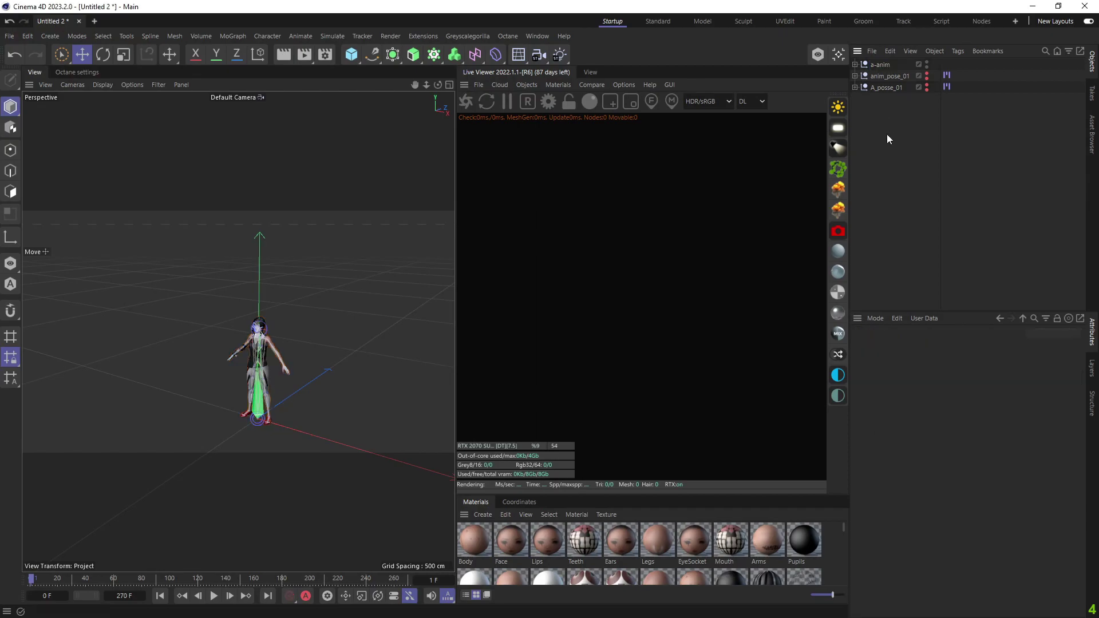
Step: Hide the Genesis8_1Female joint chain inside the a-anim group and collapse the group
left_click(855, 64)
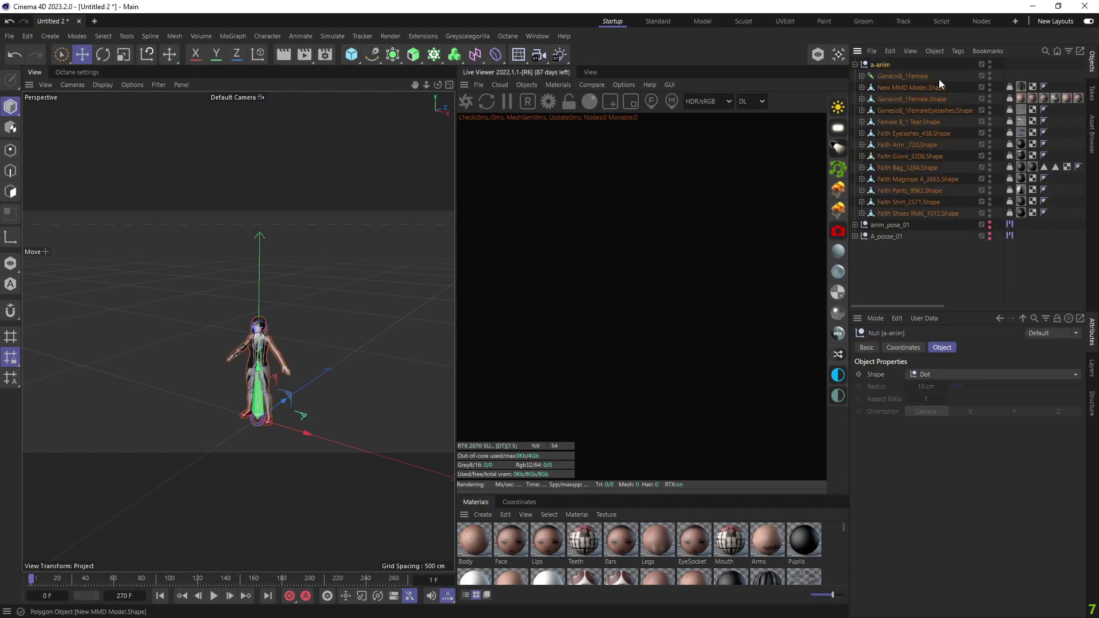
left_click(990, 74)
left_click(854, 65)
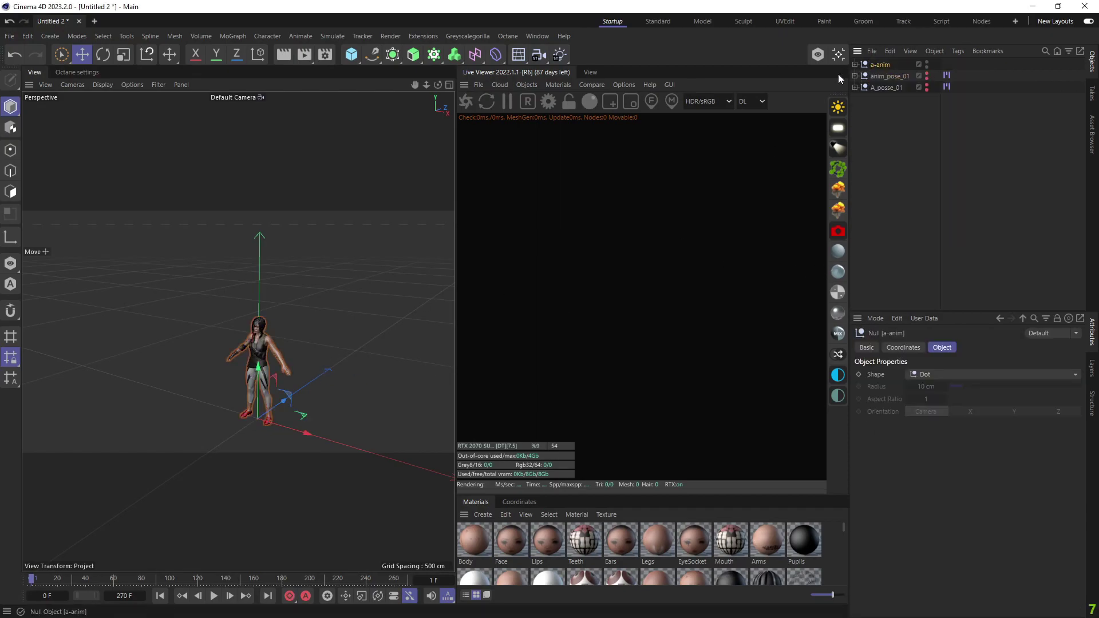
Step: Play the a-anim character's animation in the viewport and check the transition from the A-pose into the motion
left_click(220, 316)
scroll(220, 318, "up", 5)
scroll(220, 320, "down", 1)
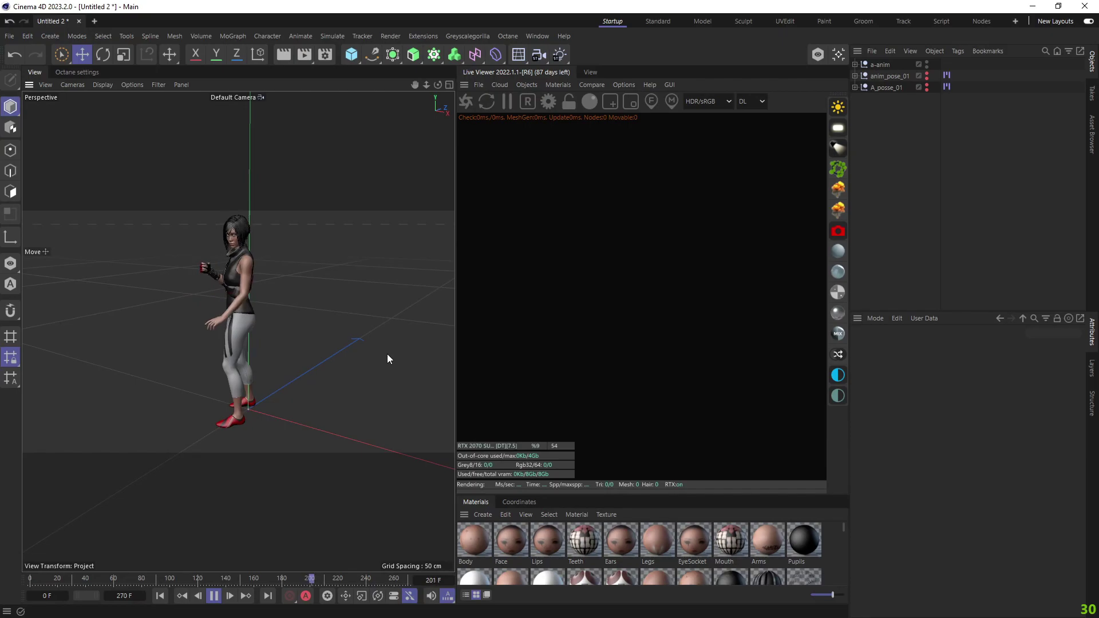
left_click(213, 598)
left_click_drag(163, 583, 81, 581)
left_click(214, 597)
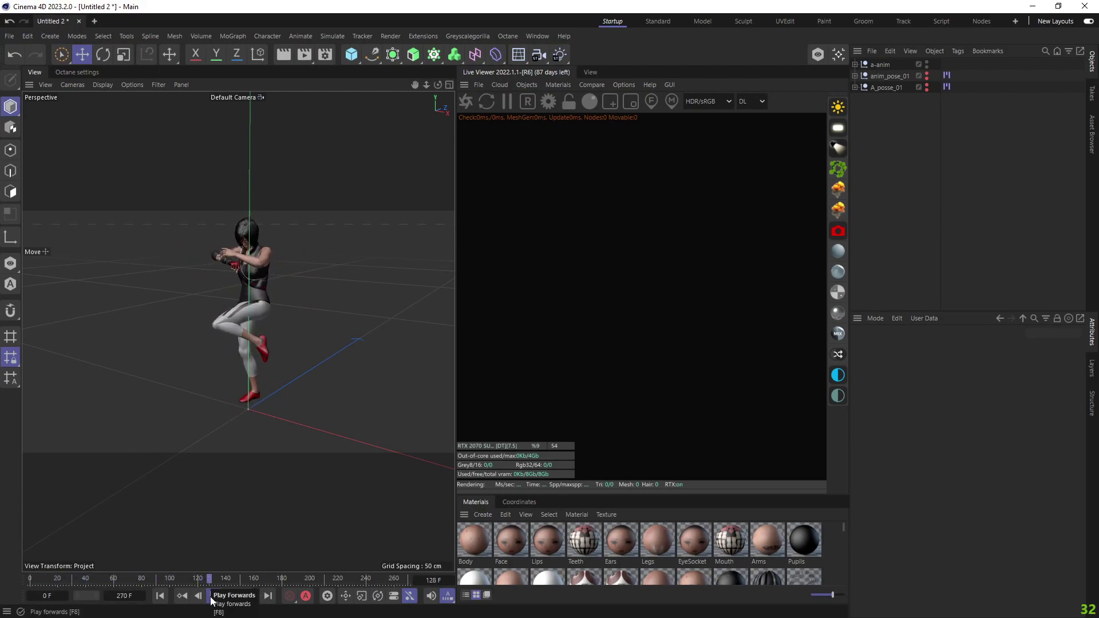
left_click(212, 596)
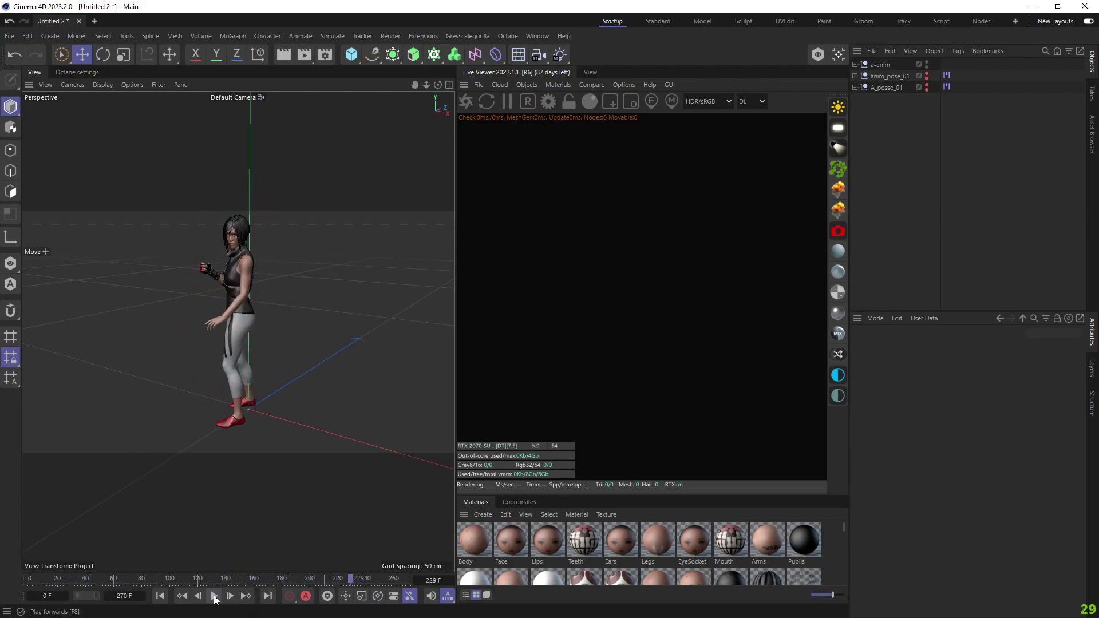
Step: Return to the start, show A_posse_01 instead of a-anim, and play its motion-clip animation for comparison
left_click(182, 596)
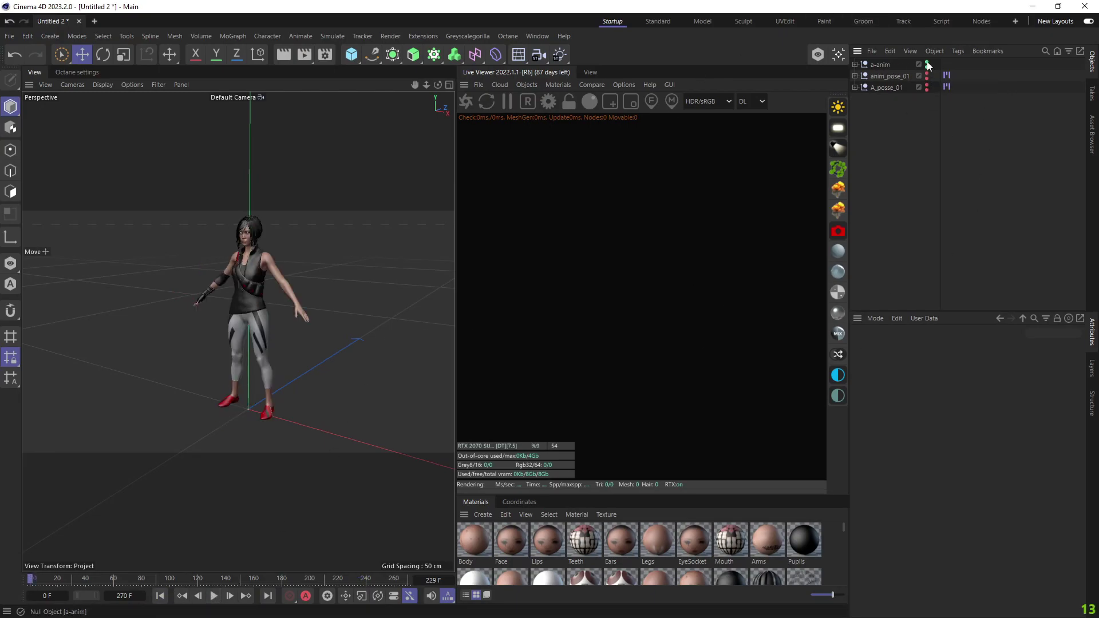
left_click(927, 84, "alt")
left_click(214, 596)
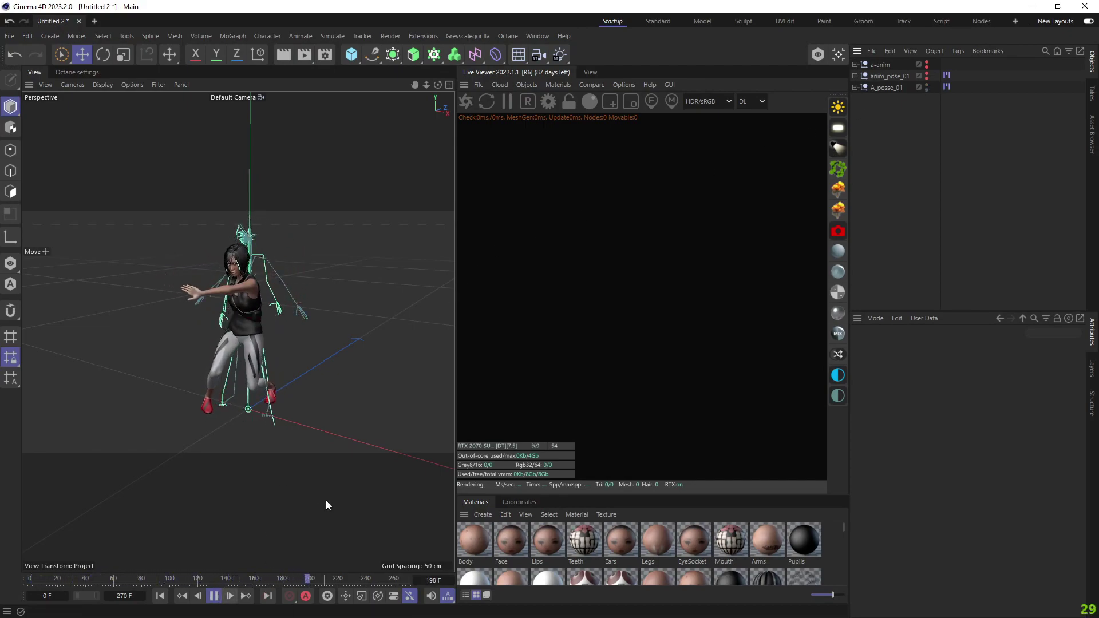
left_click(214, 598)
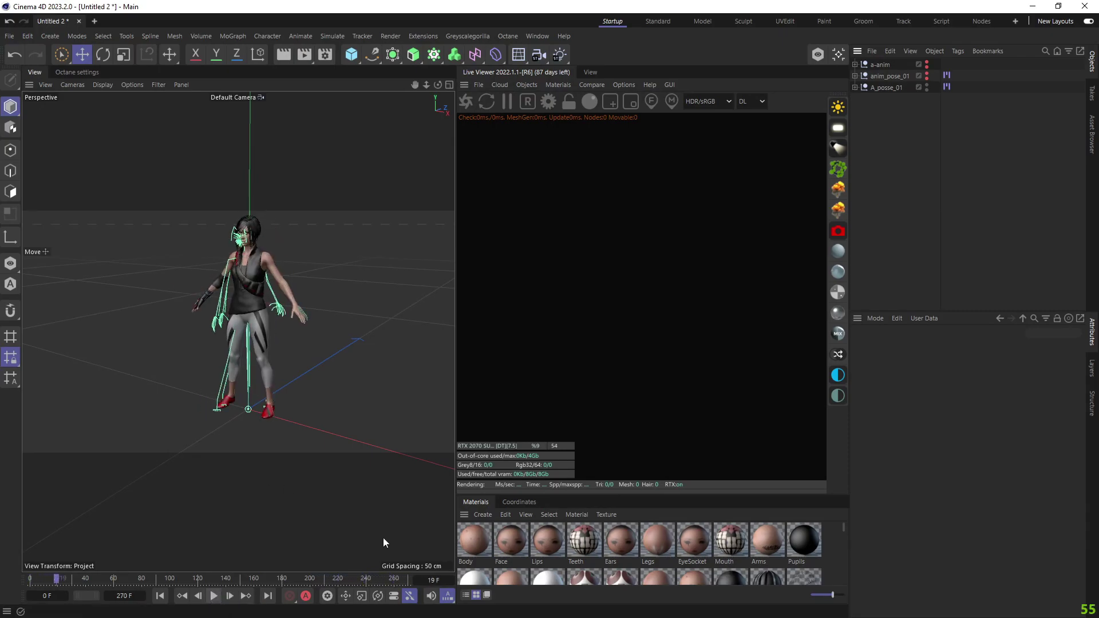
double_click(927, 85, "alt")
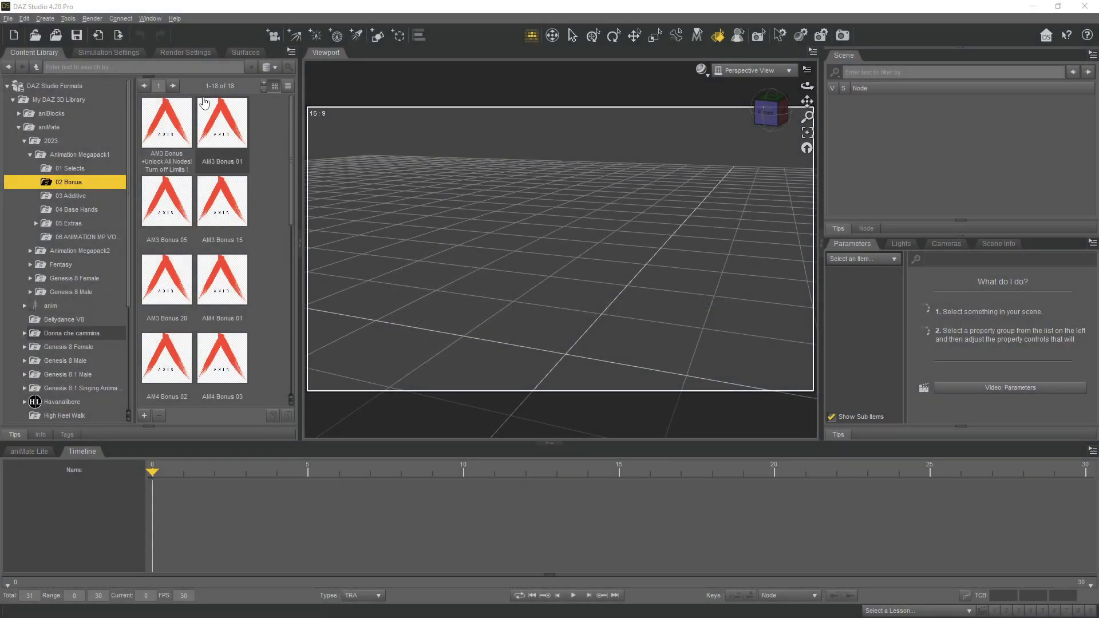
Step: Switch to DAZ Studio and load Faith 8 Connors from the People > Sonne > Mirro's Edge library folder into the empty scene
left_click(52, 180)
scroll(47, 313, "down", 2)
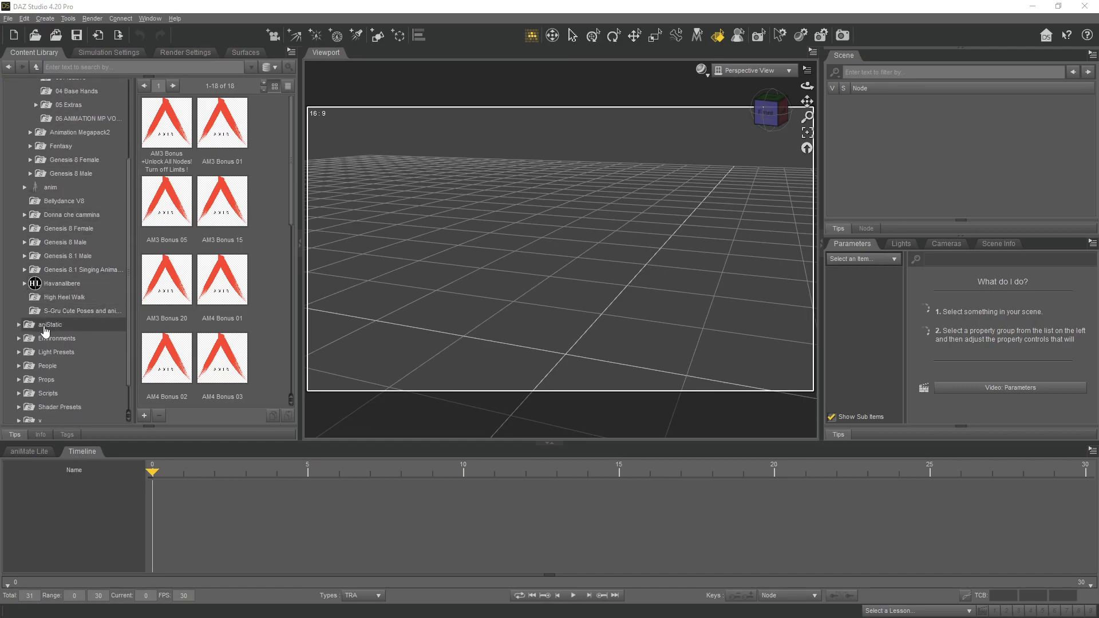
scroll(28, 338, "down", 2)
left_click(19, 333)
scroll(34, 343, "down", 5)
left_click(24, 273)
double_click(57, 287)
left_click(68, 301)
double_click(173, 143)
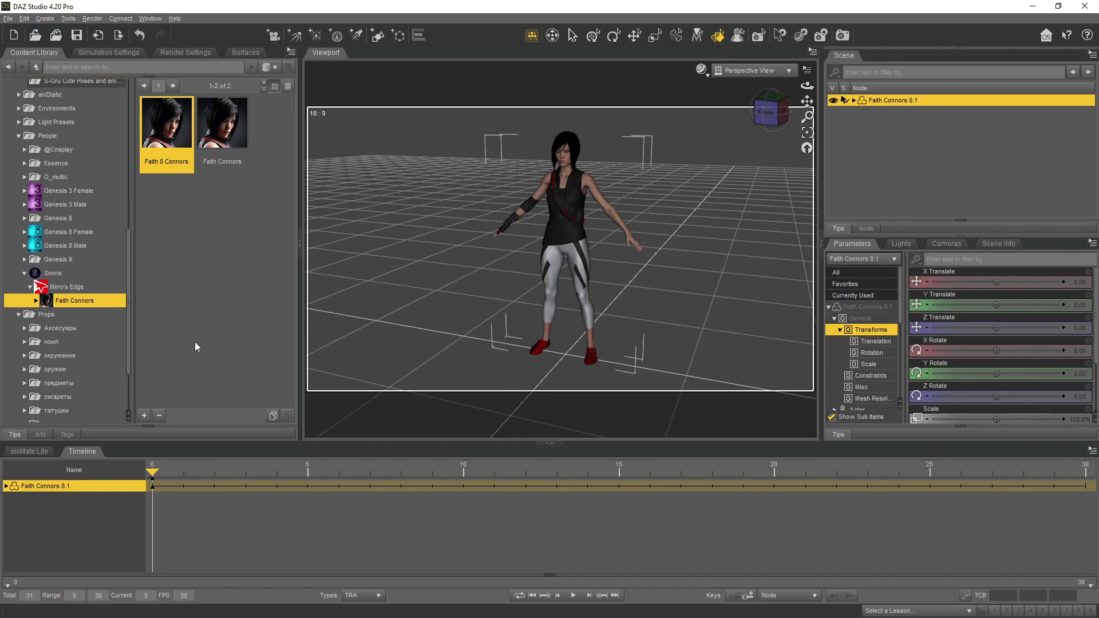
Step: Export the A-pose character as Apose.fbx, replacing the existing file and accepting the FBX export options
left_click(8, 19)
left_click(26, 154)
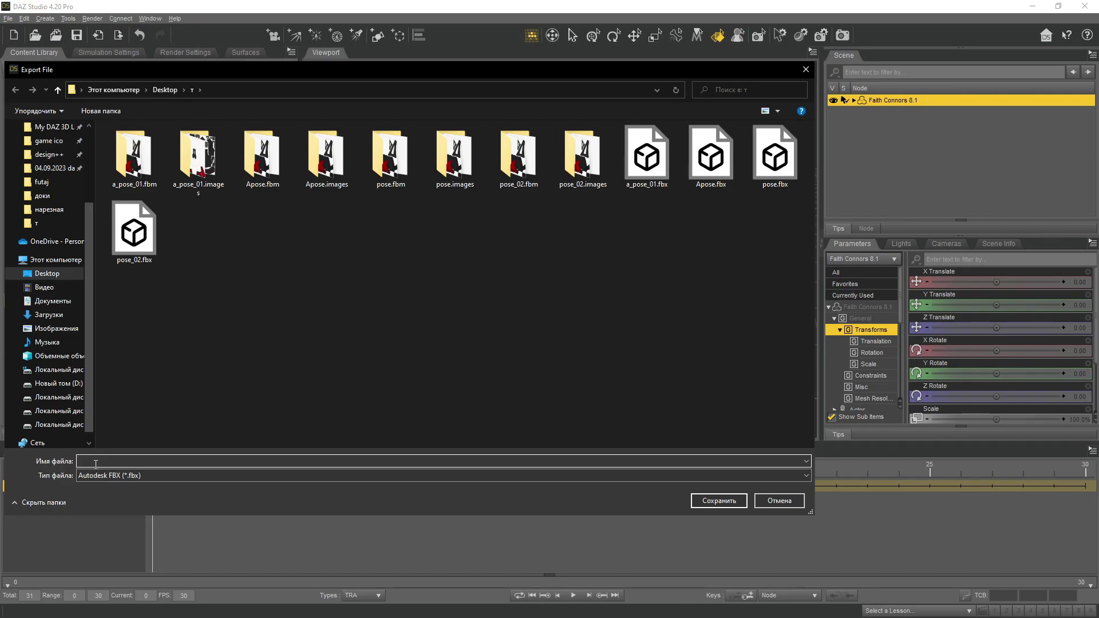
left_click(696, 161)
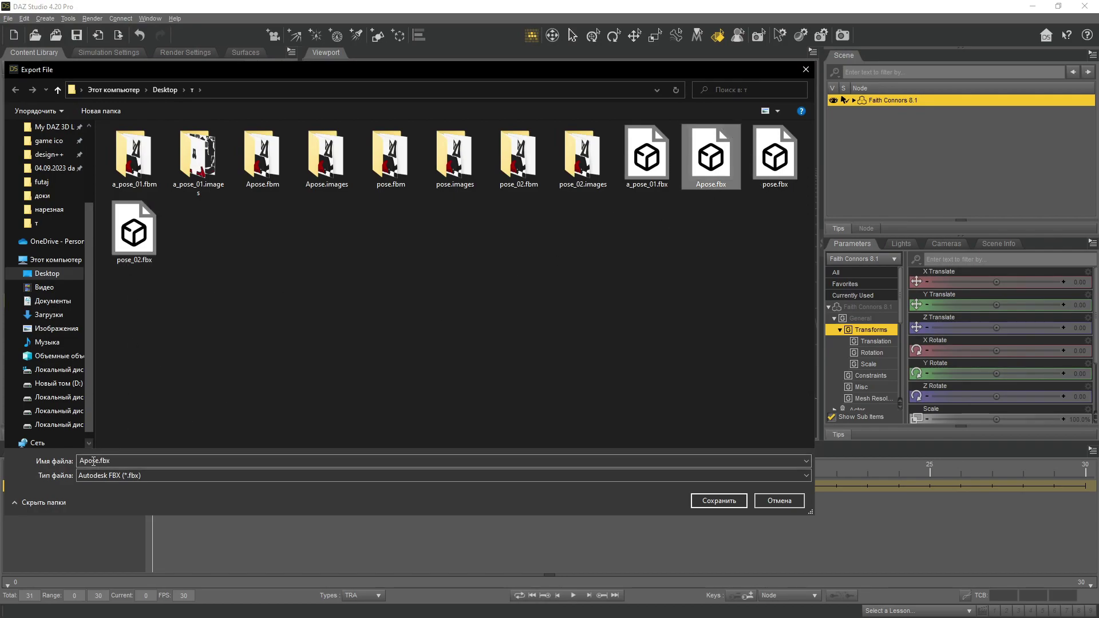
left_click(720, 499)
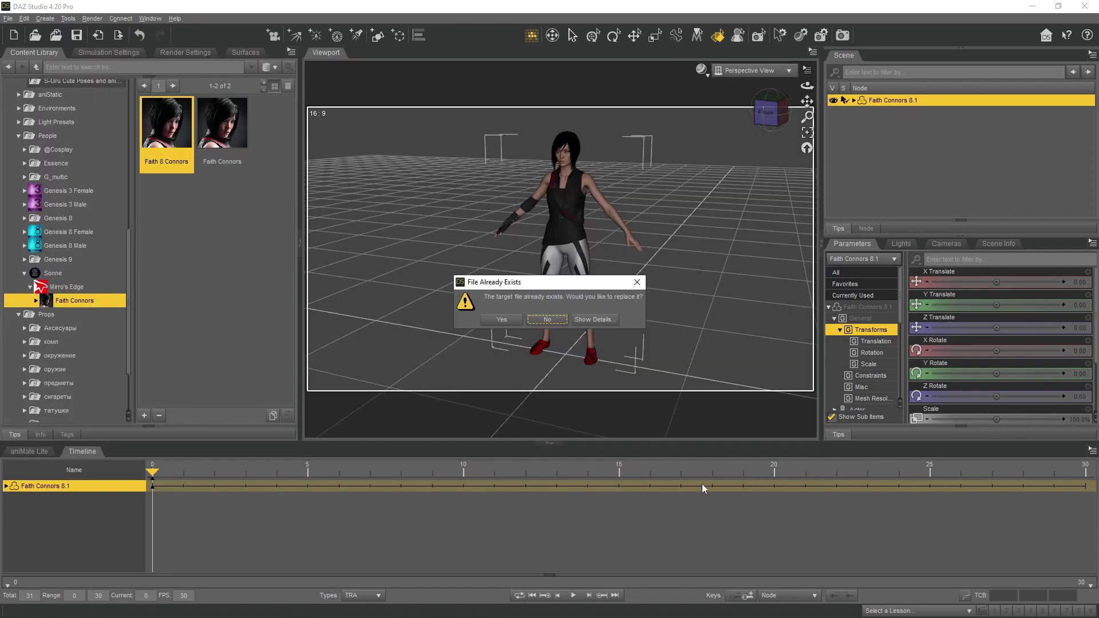
left_click(500, 319)
left_click(410, 133)
left_click(401, 133)
left_click(407, 476)
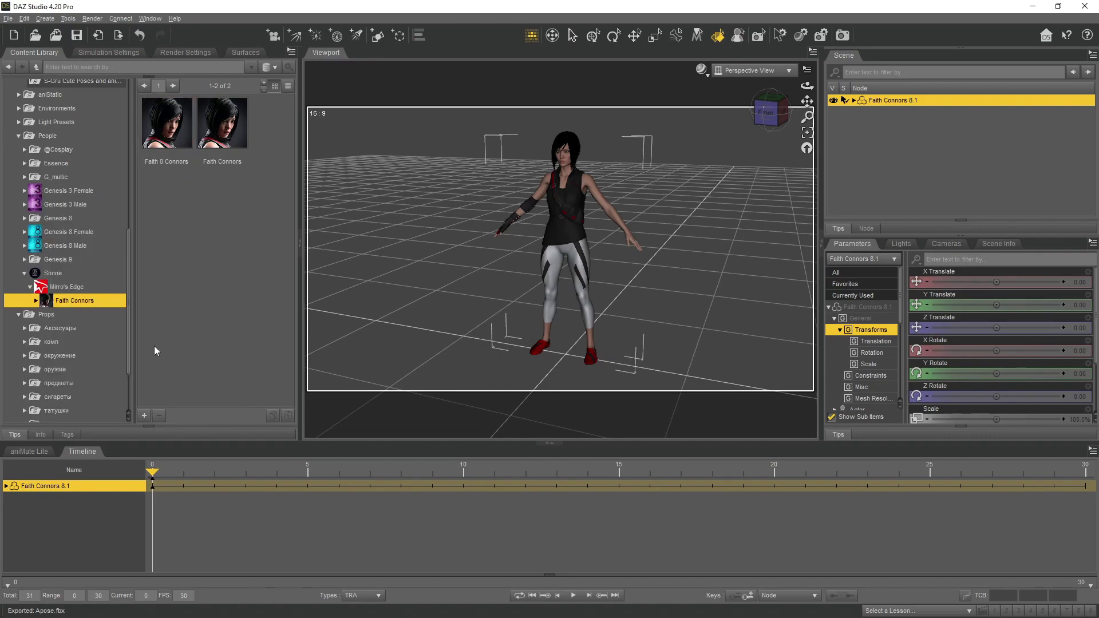
Step: Collapse the aniMate folder in the content library and expand the aniStatic pose folder
scroll(68, 196, "up", 15)
left_click(31, 155)
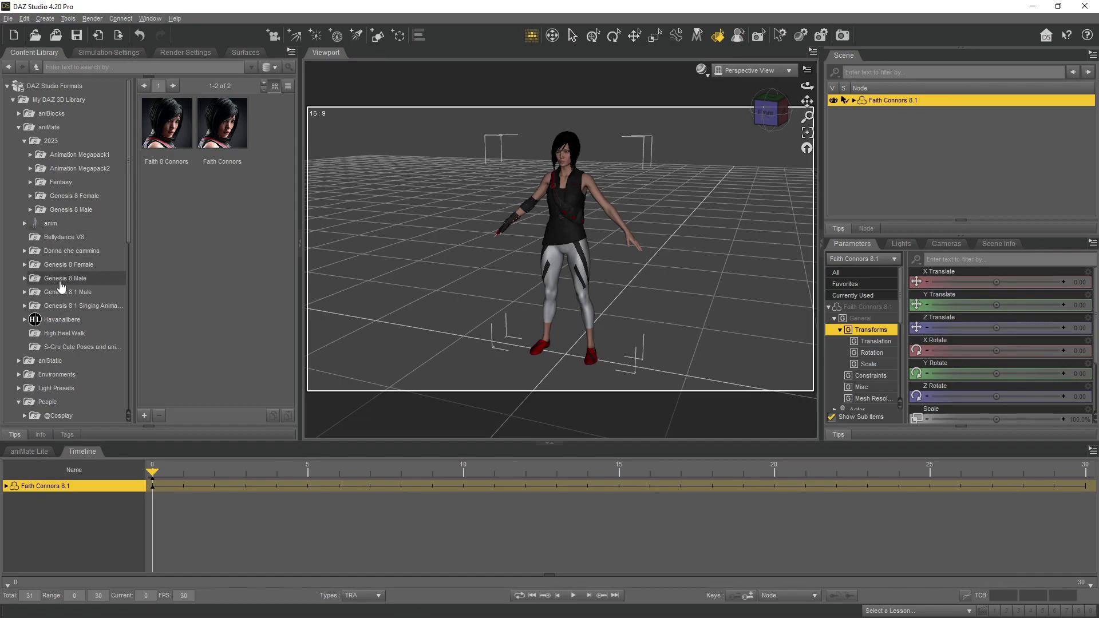
left_click(61, 265)
left_click(24, 141)
left_click(19, 127)
left_click(19, 141)
Step: Look through the Charming Standing Poses 2, Fitness Workout Poses and Genesis 8 folders and select the JSA One leg stretched out pose
left_click(55, 154)
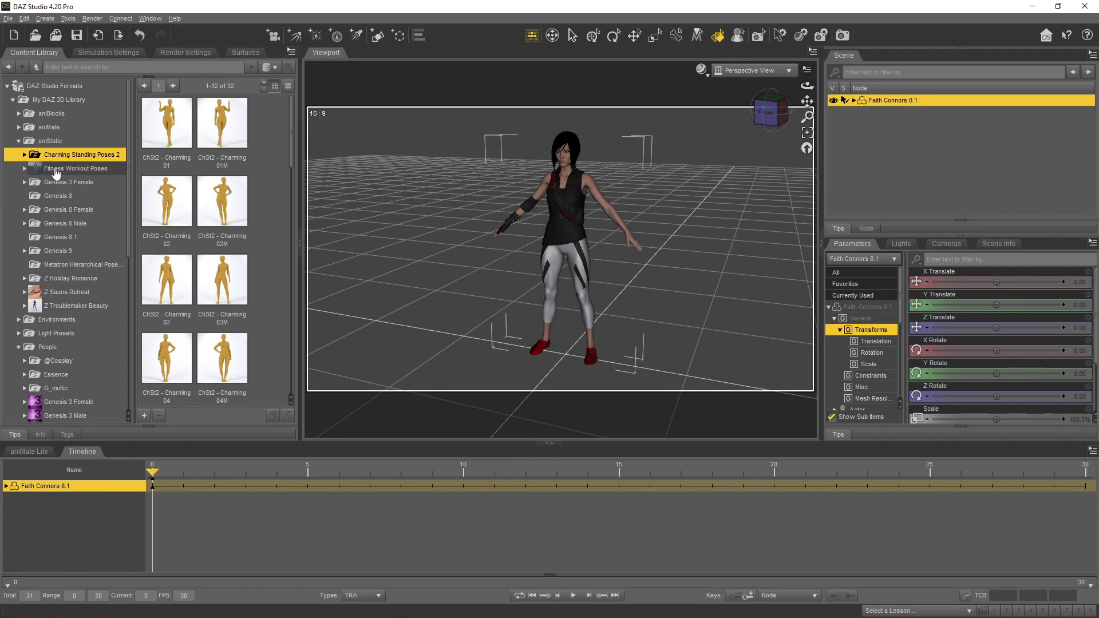
left_click(55, 171)
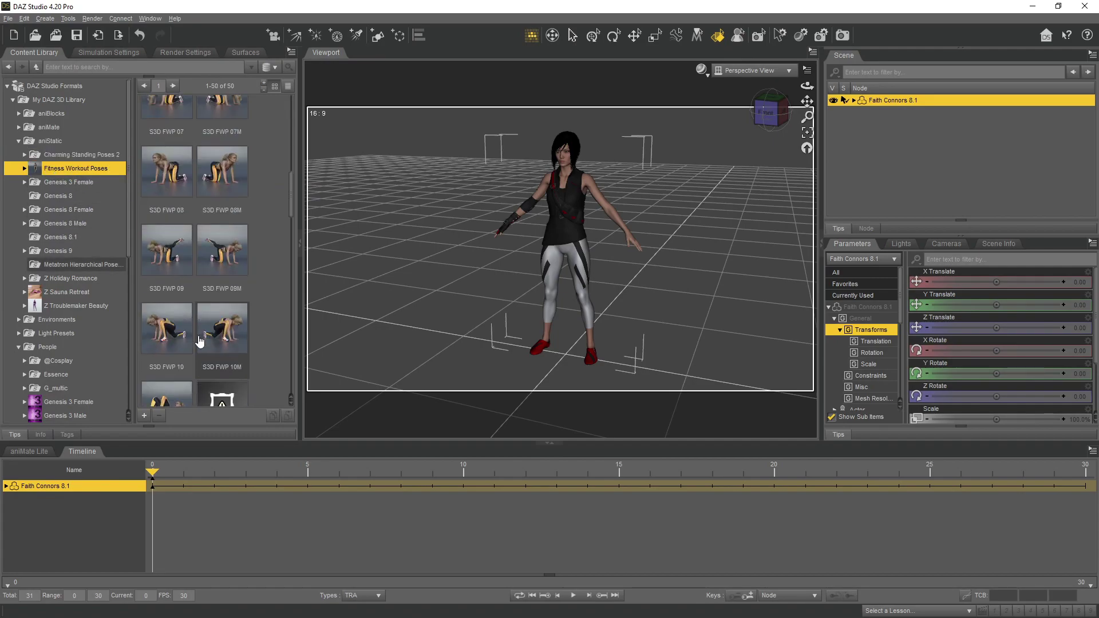
left_click(57, 196)
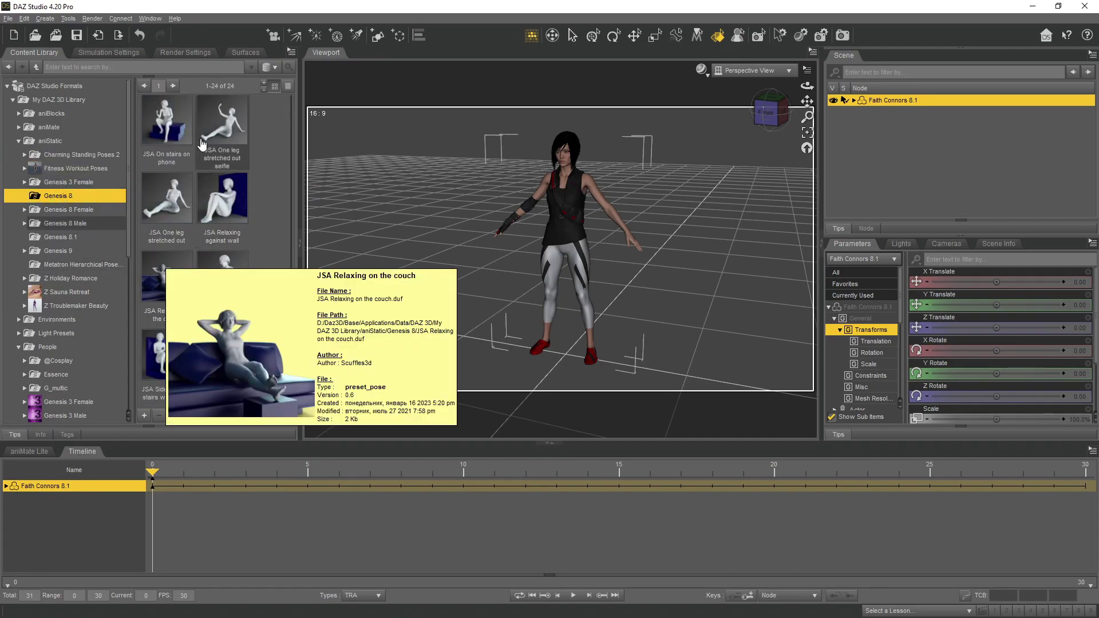
mouse_move(217, 133)
left_click(168, 199)
Step: Create an aniBlock from the character's studio keyframes as a direct copy with translation and rotation
left_click(29, 452)
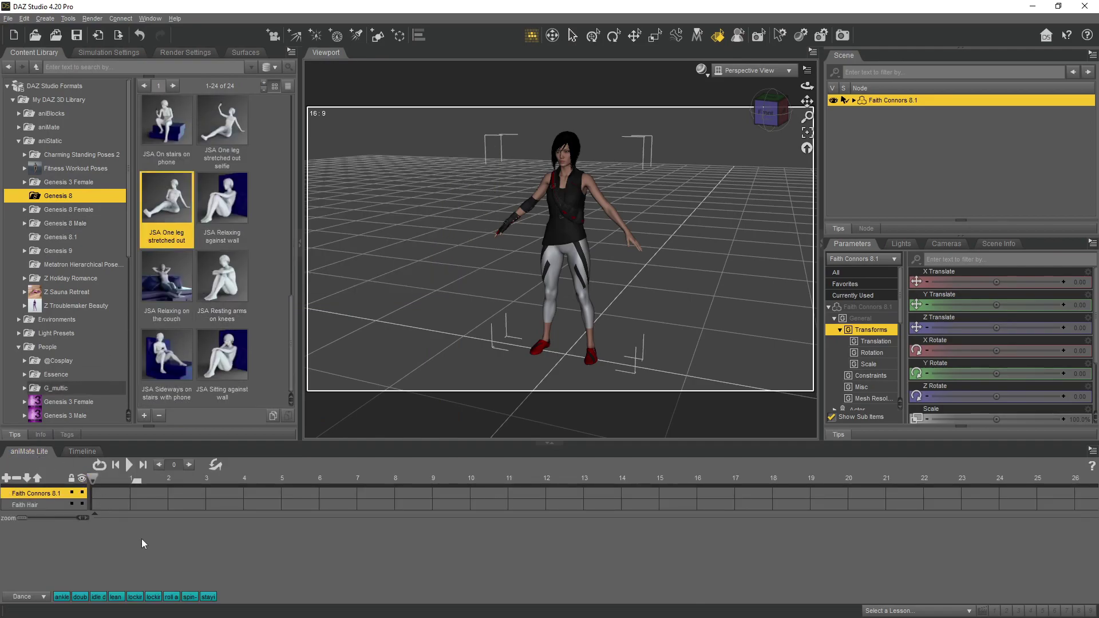
right_click(171, 524)
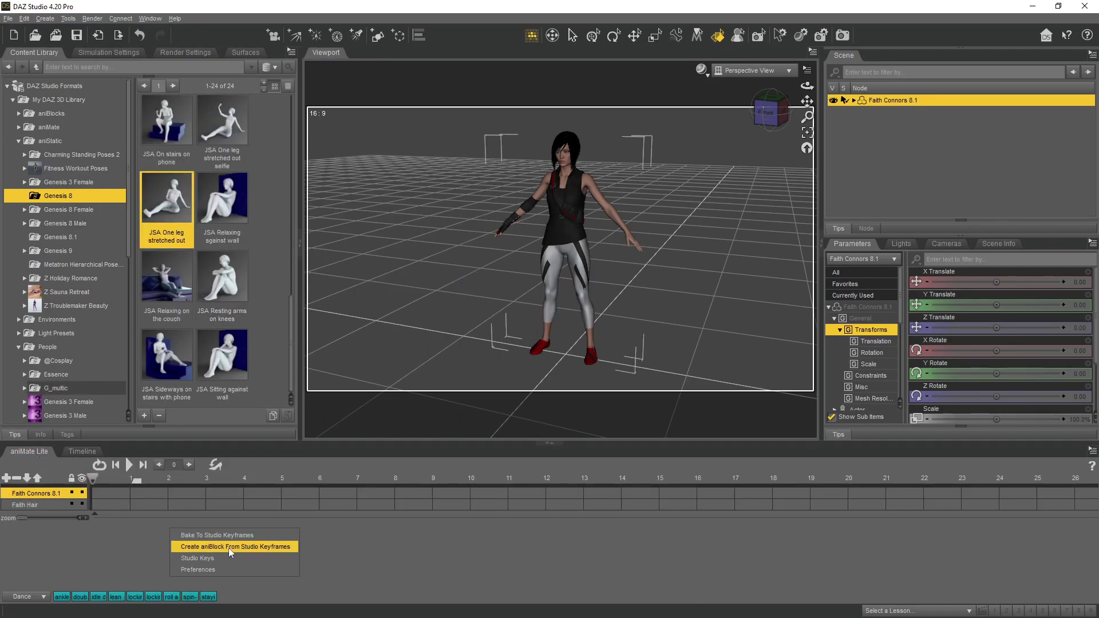
left_click(232, 544)
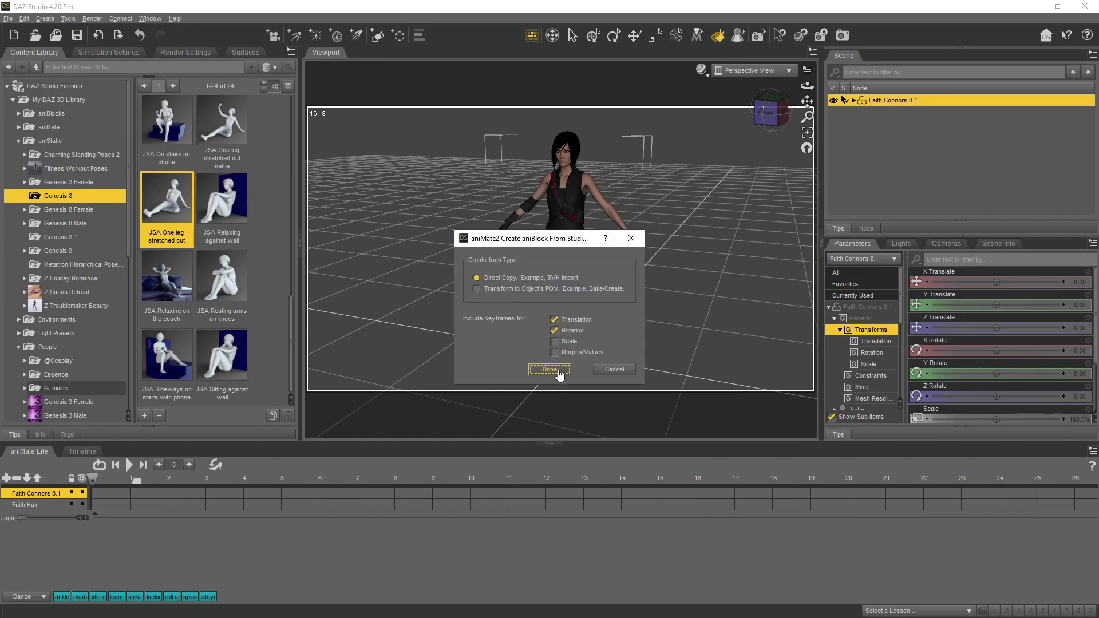
left_click(558, 371)
Step: Extend the aniMate play range to 105 frames and remove the aniBlock from the character's track
left_click_drag(139, 482, 230, 482)
mouse_move(163, 199)
left_mouse_down()
mouse_move(142, 500)
mouse_move(135, 493)
left_mouse_up()
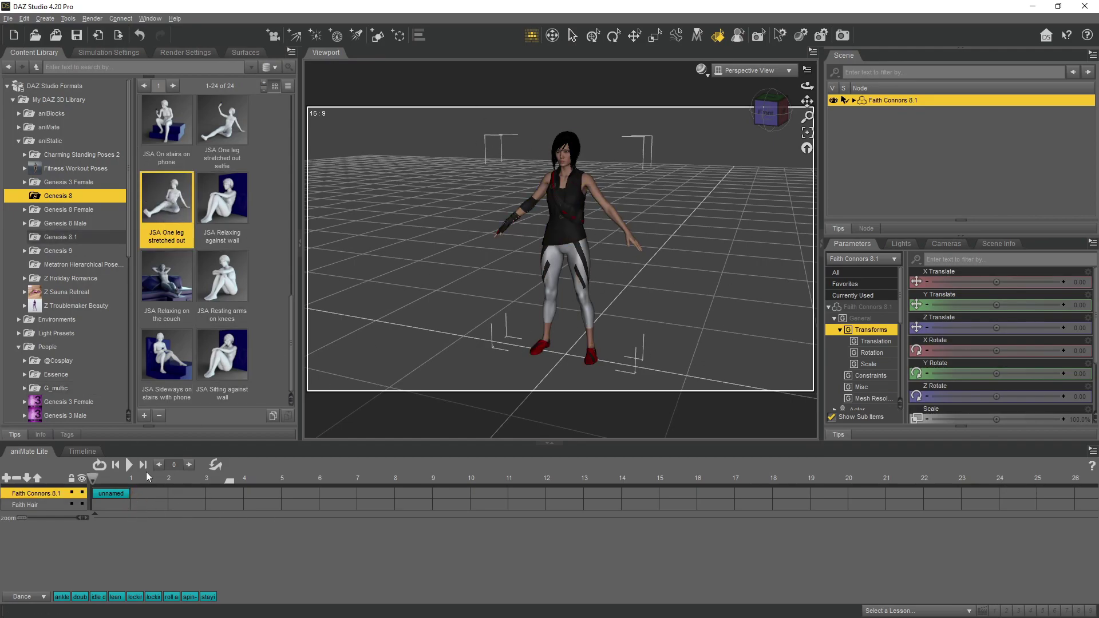
left_click_drag(117, 492, 320, 467)
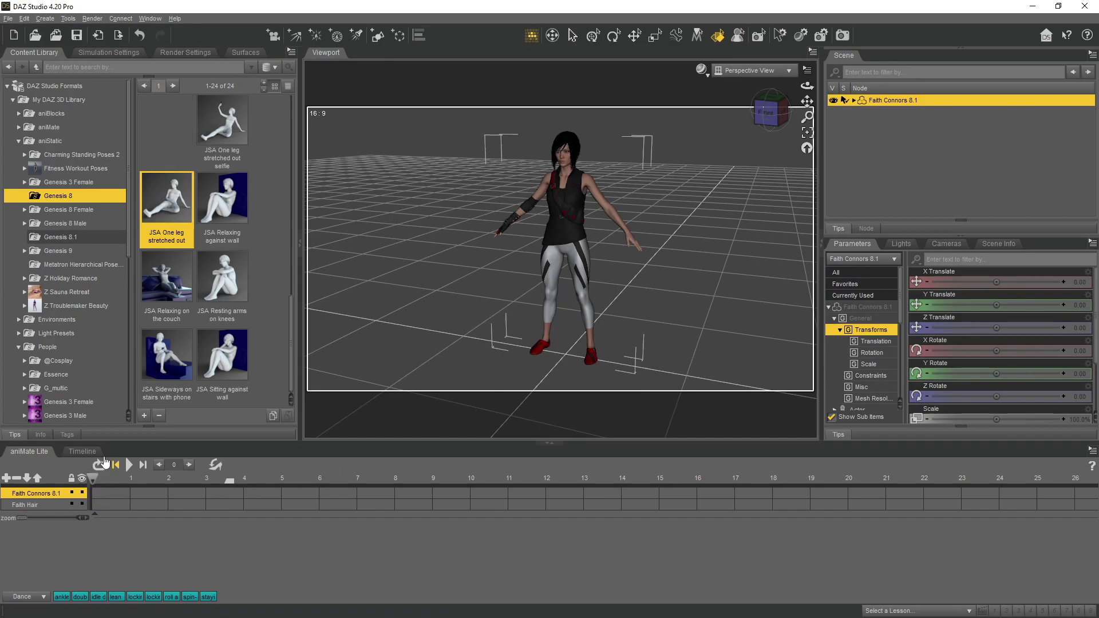
Step: Apply the JSA One leg stretched out pose to the character at frame 0 and inspect it from the side
left_click(79, 453)
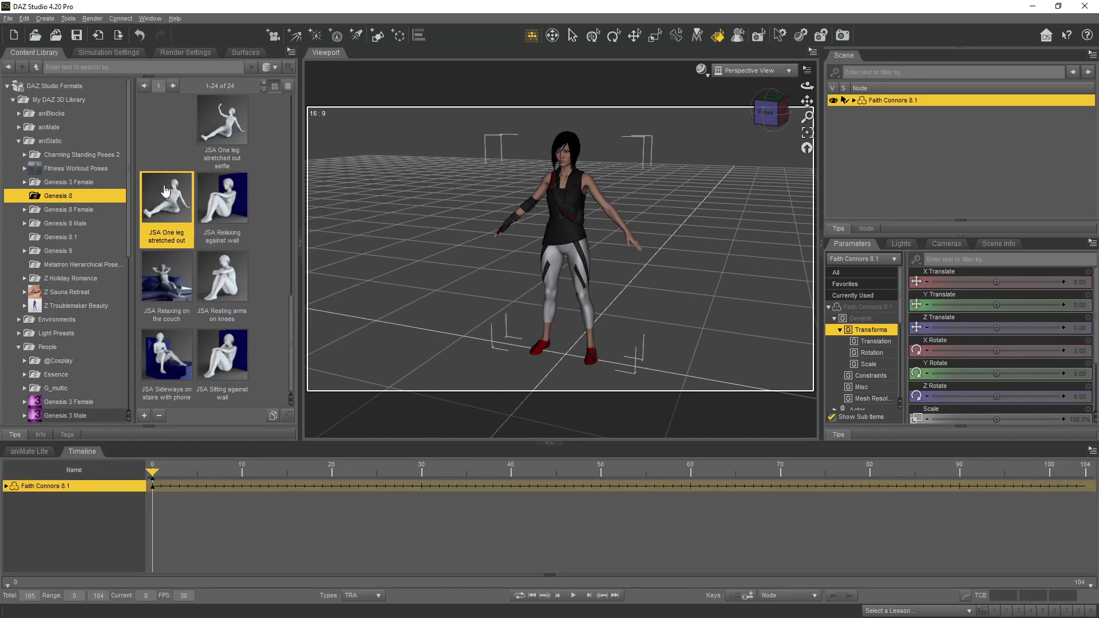
double_click(168, 198)
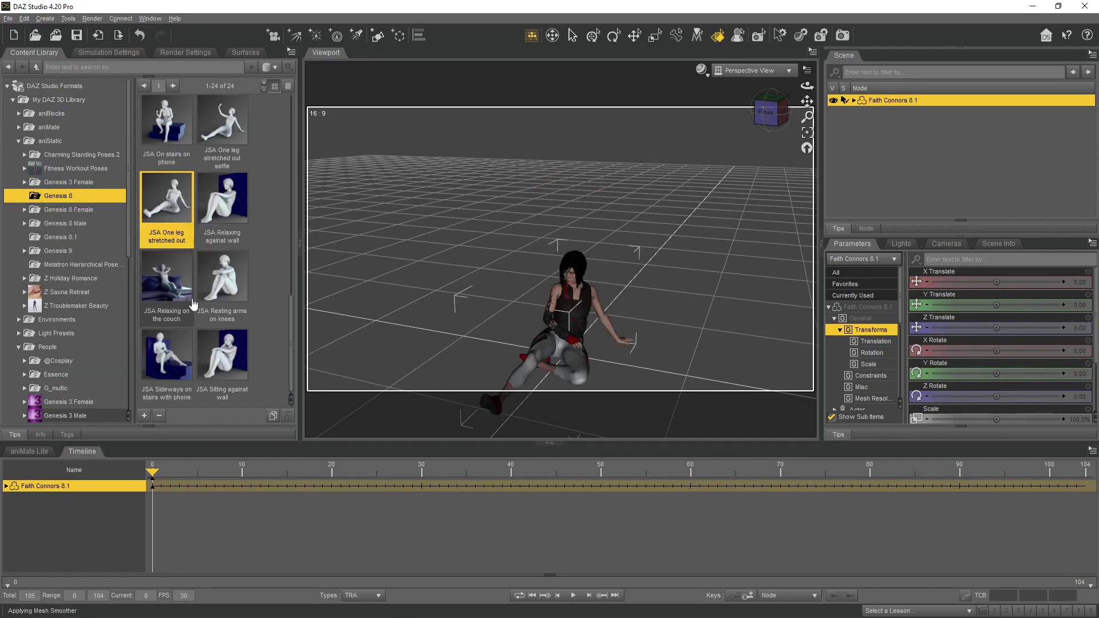
left_click(773, 113)
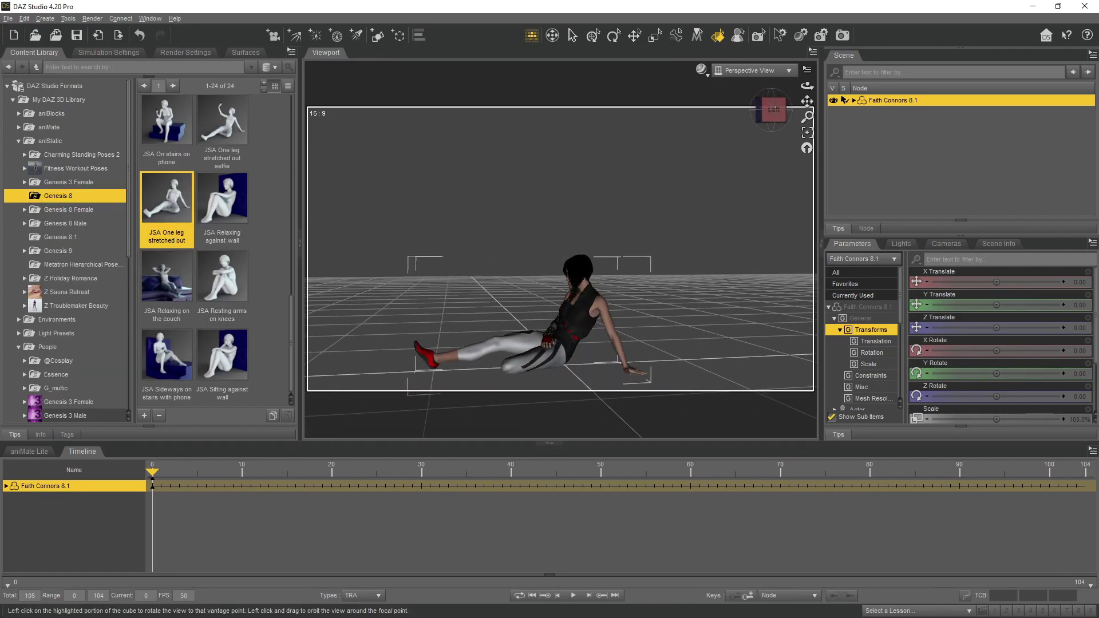
left_click_drag(774, 109, 782, 108)
scroll(613, 328, "up", 5)
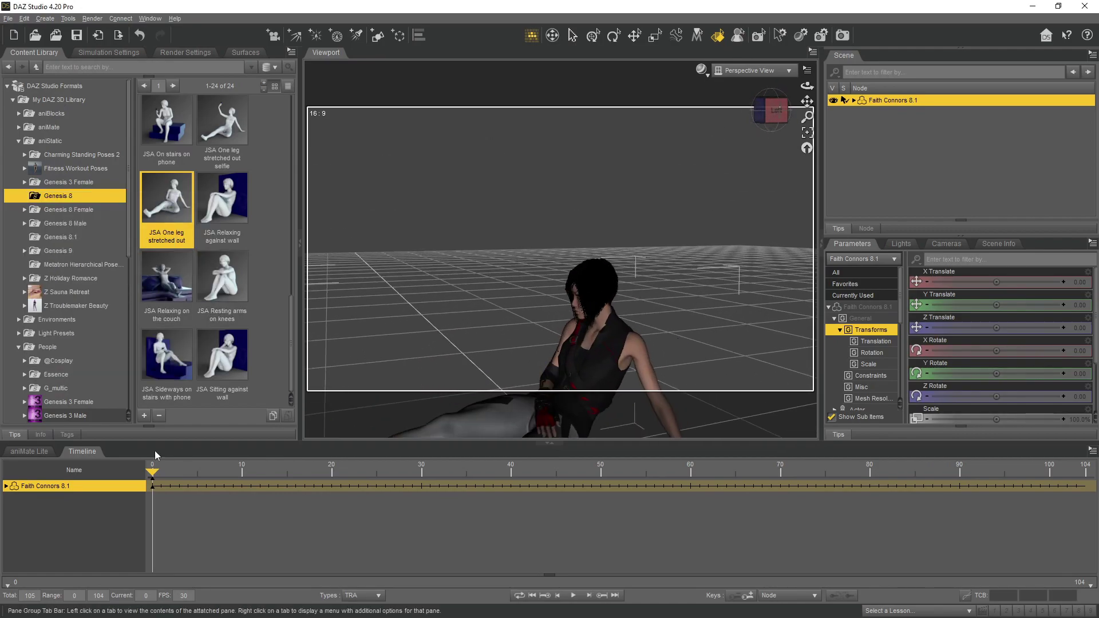
Step: At frame 40, rotate the Neck Upper bone to Bend -25.16, Twist 14.07 and Side-Side 9.48
left_click(513, 472)
left_click(676, 36)
left_click(603, 326)
left_click_drag(976, 305, 1027, 329)
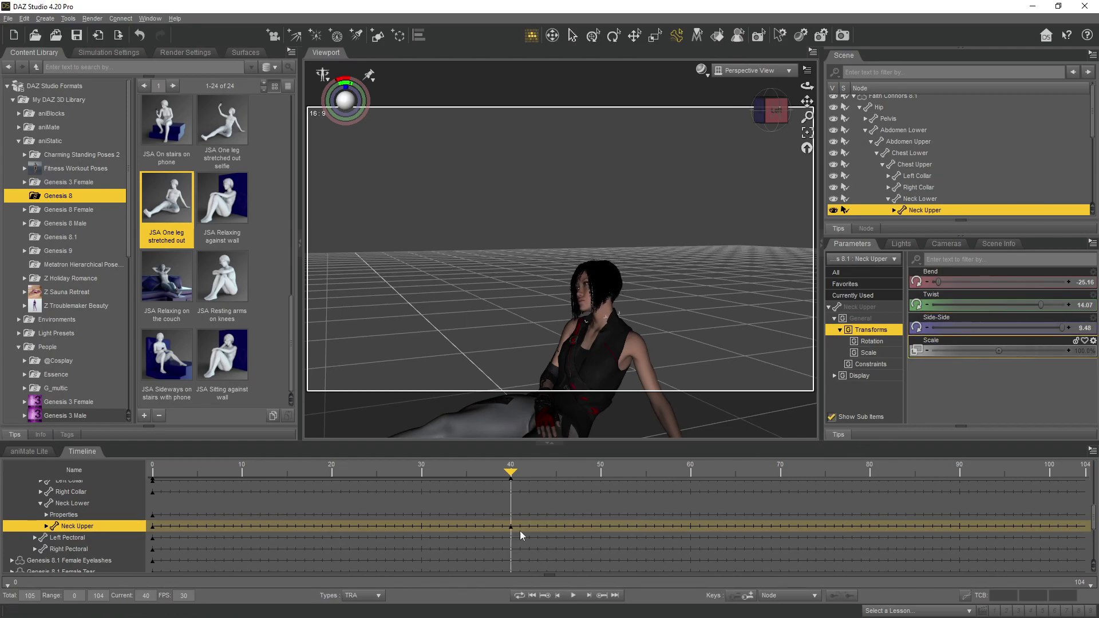
Step: At frame 80, reset the Neck Upper bone's Bend, Twist and Side-Side to 0
left_click_drag(511, 472, 867, 476)
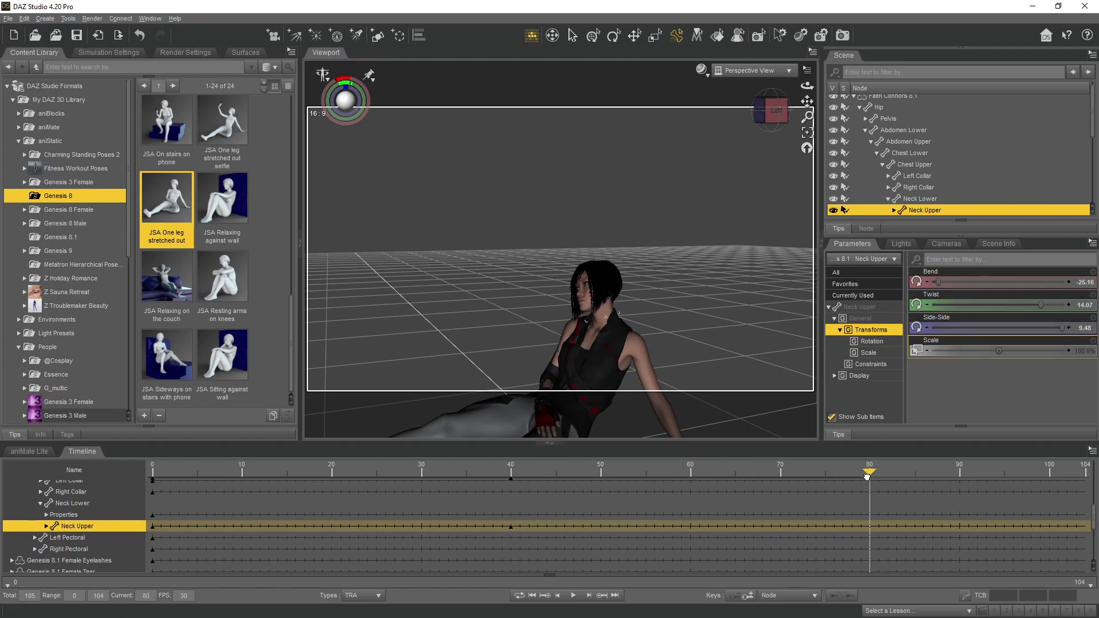
left_click(1083, 283)
left_click(1084, 306)
type("0")
left_click(1084, 328)
type("0")
key("Return")
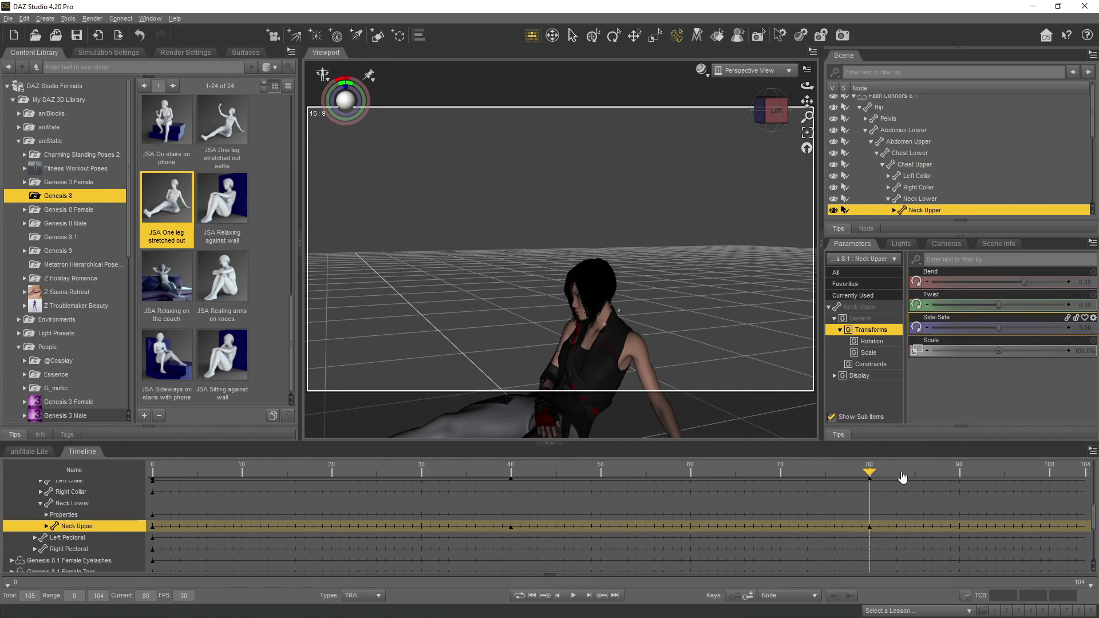
Step: Set the timeline's total frames to 81 and preview the head-turn animation from frame 0
double_click(35, 595)
type("81")
key("Return")
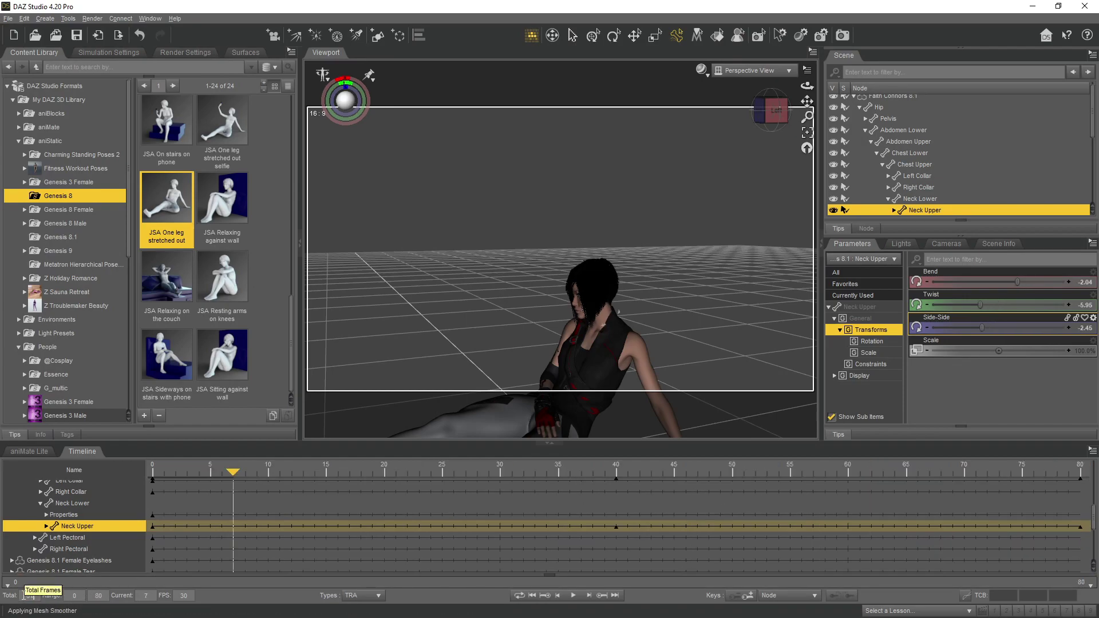
left_click_drag(277, 476, 152, 475)
left_click(574, 596)
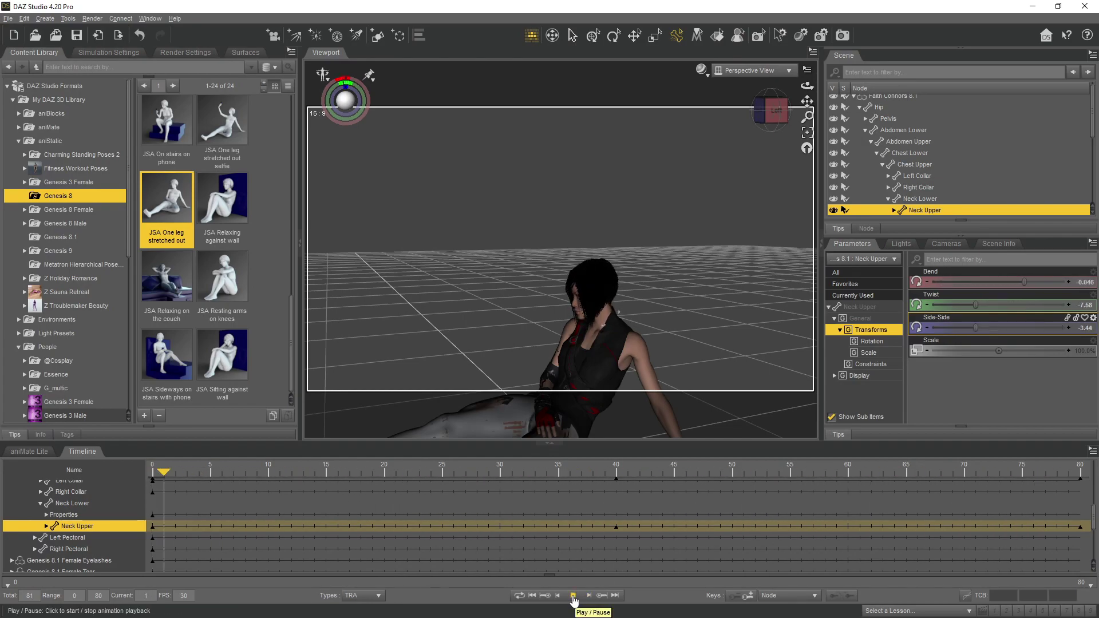
left_click(574, 596)
left_click(1082, 471)
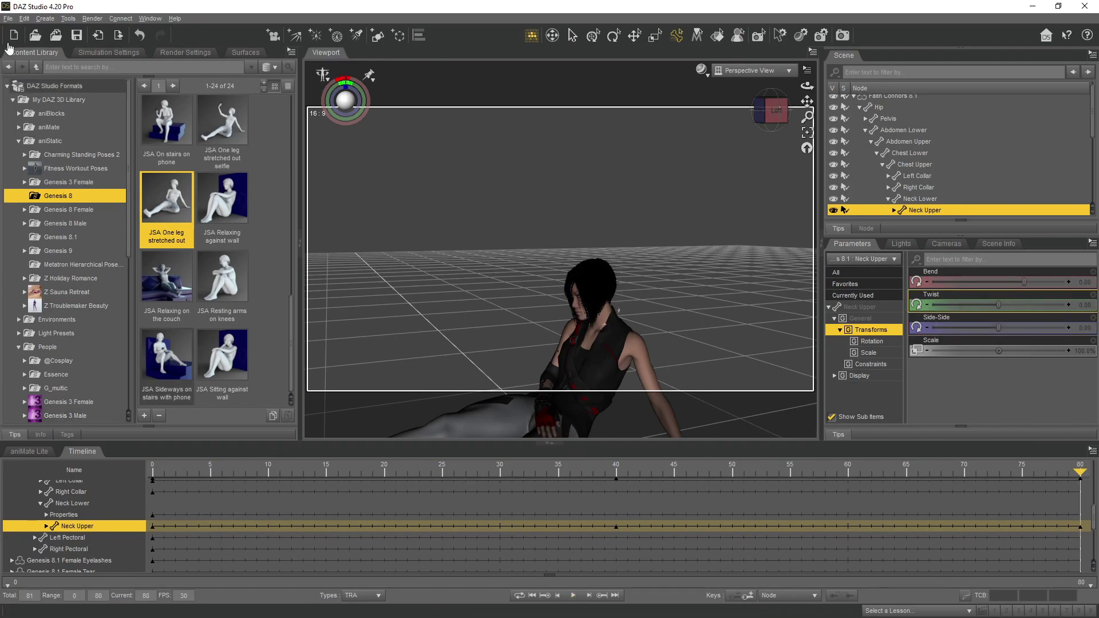
Step: Return to frame 0 and export the animated character as Anim_pose.fbx with the FBX 2020 Binary export options
left_click(8, 19)
left_click(156, 501)
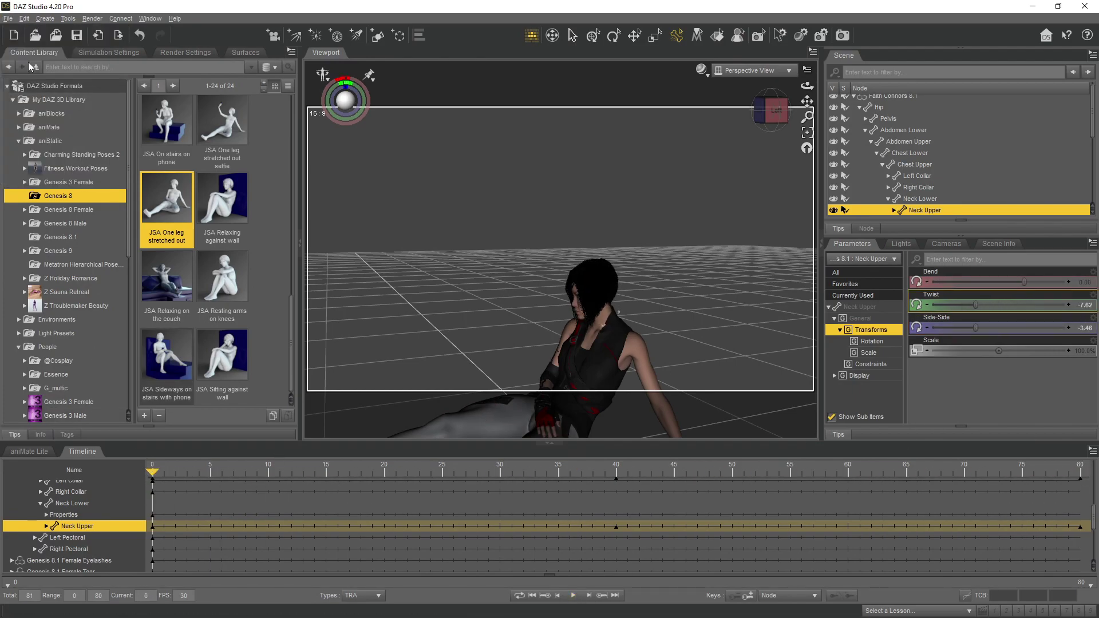
left_click(8, 18)
left_click(54, 156)
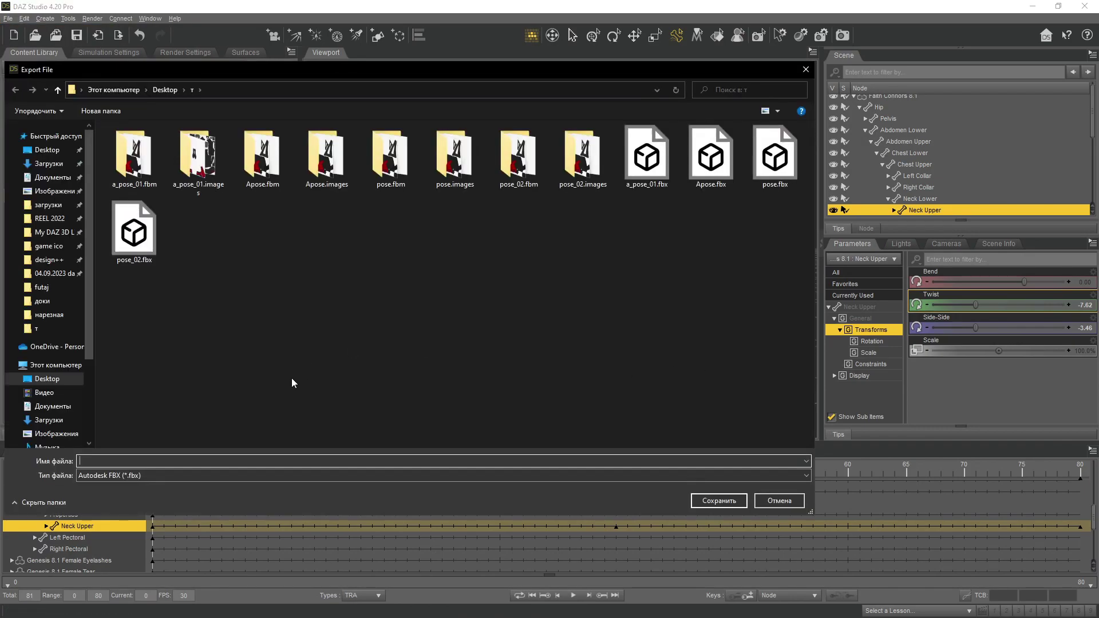
left_click(775, 156)
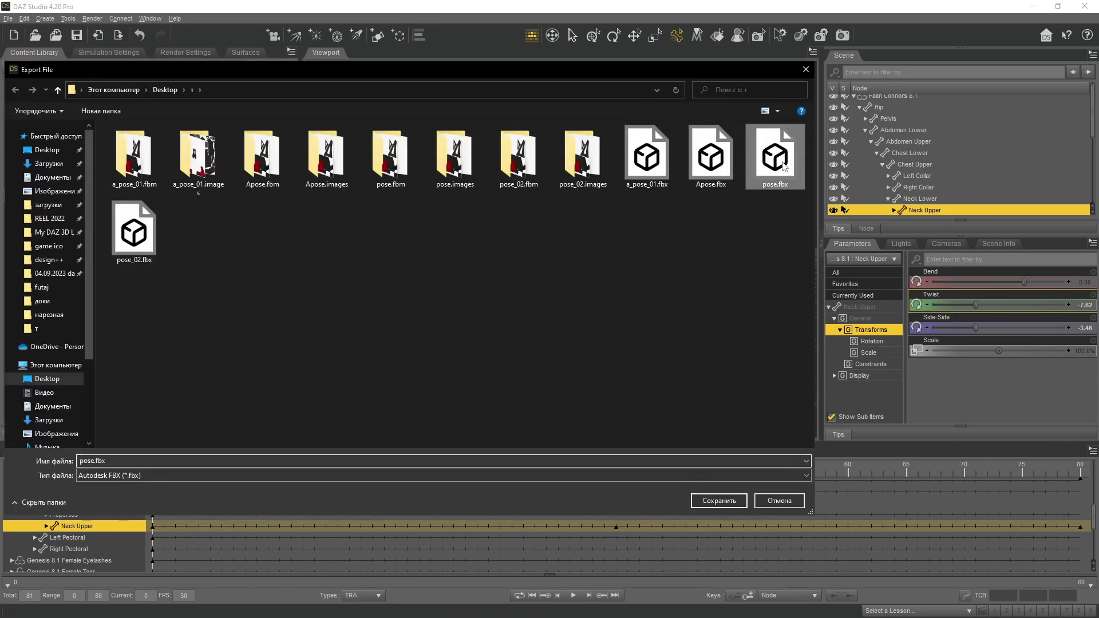
left_click(84, 465)
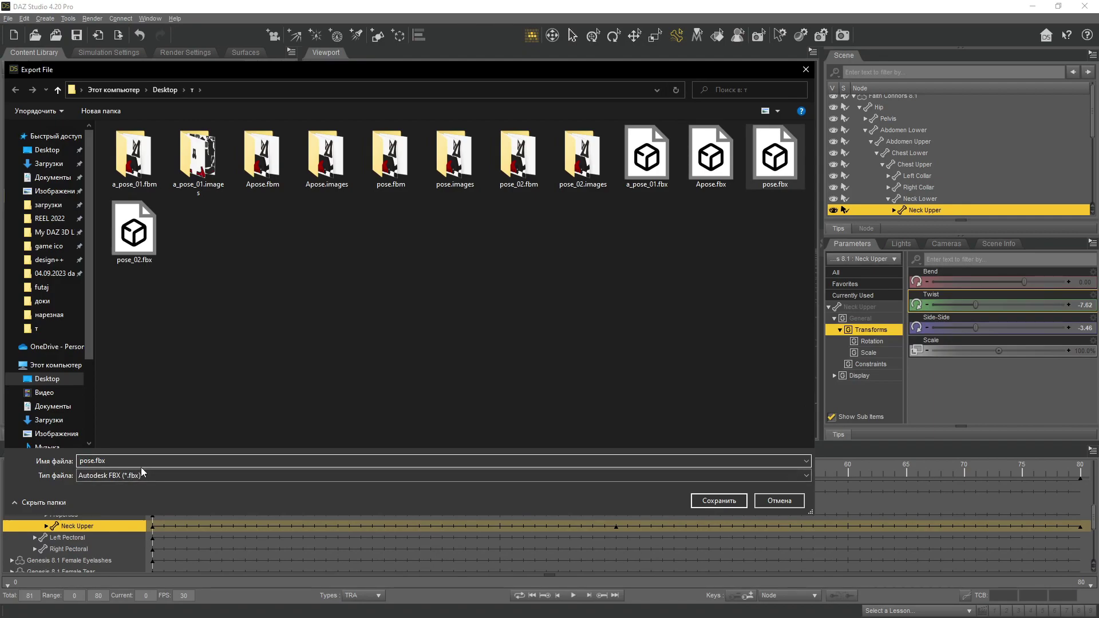
type("ф")
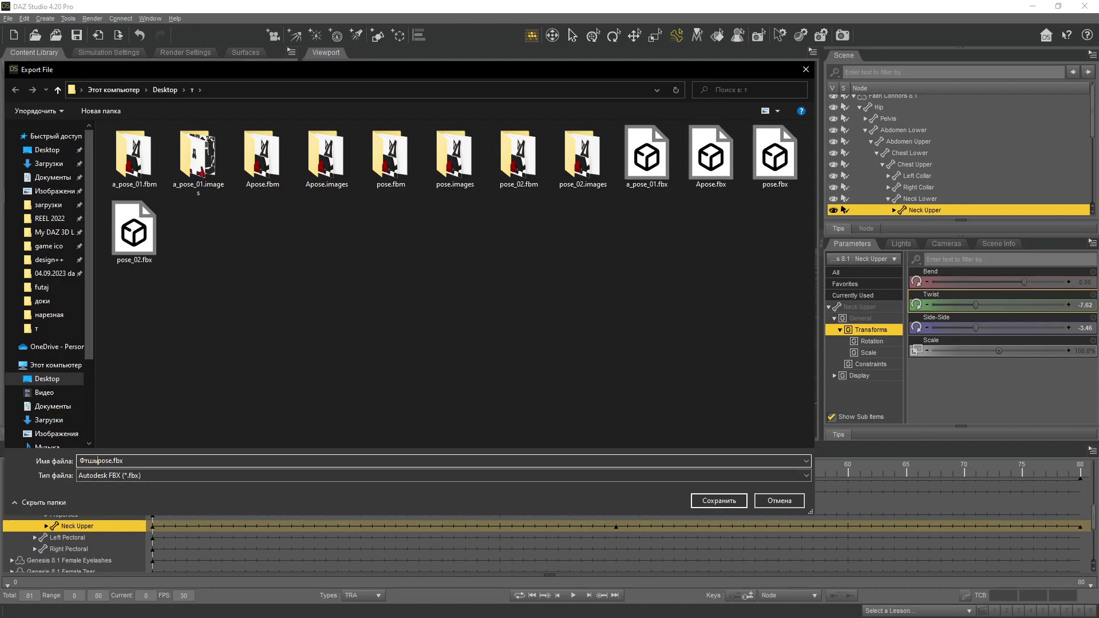
key("BackSpace")
type("A")
left_click(711, 503)
left_click(385, 133)
left_click(389, 8)
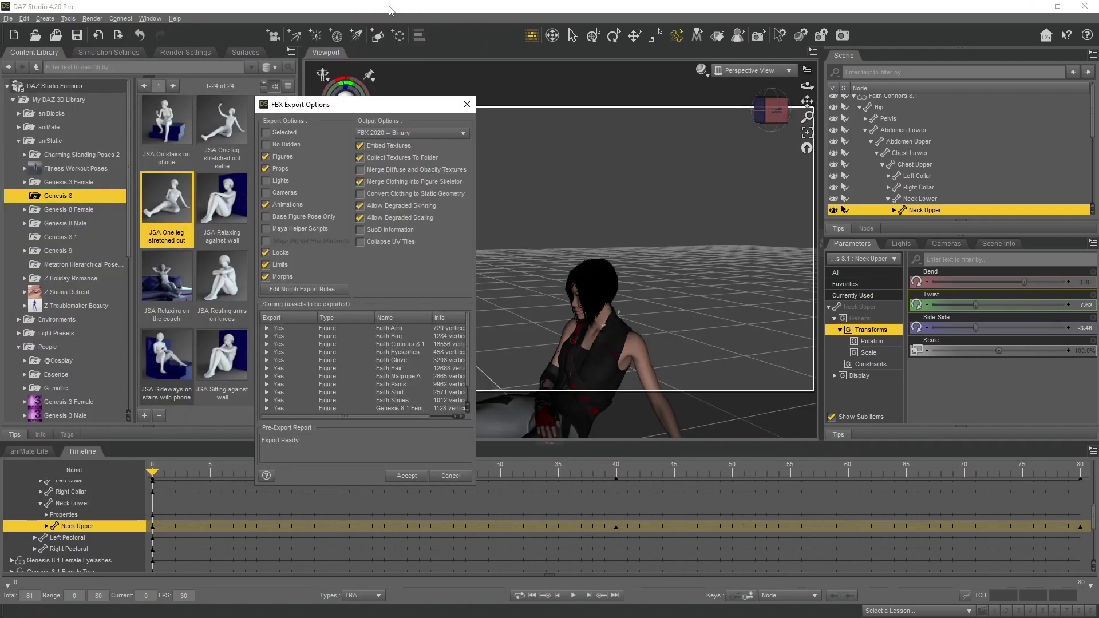
left_click(411, 477)
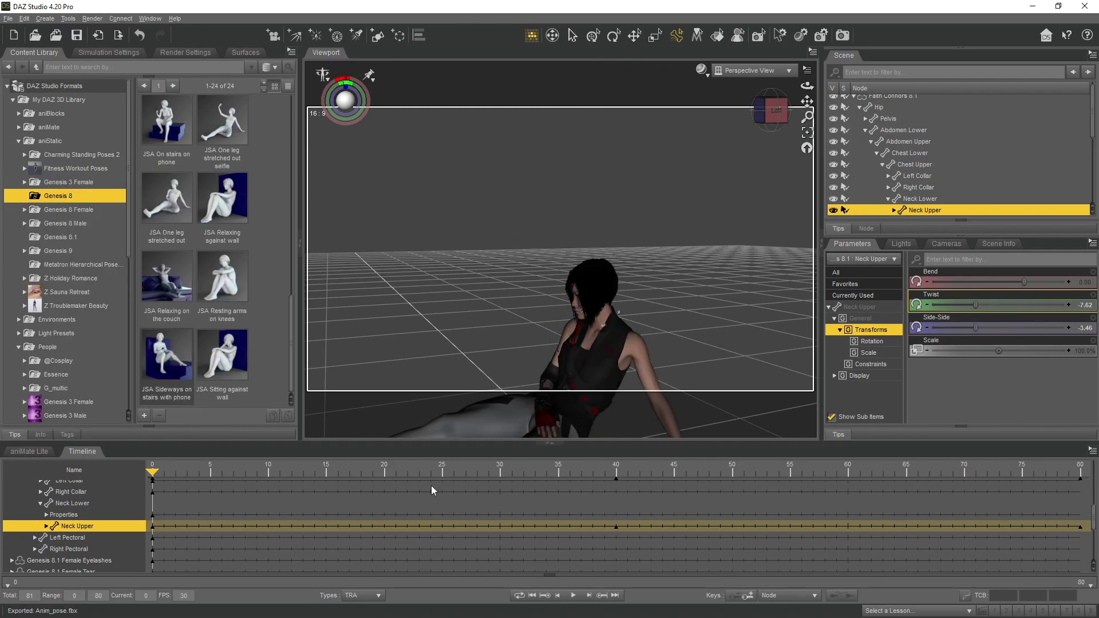
Step: Switch to Cinema 4D and merge Apose.fbx from the desktop folder т into the empty scene, accepting the import options
left_click(1033, 5)
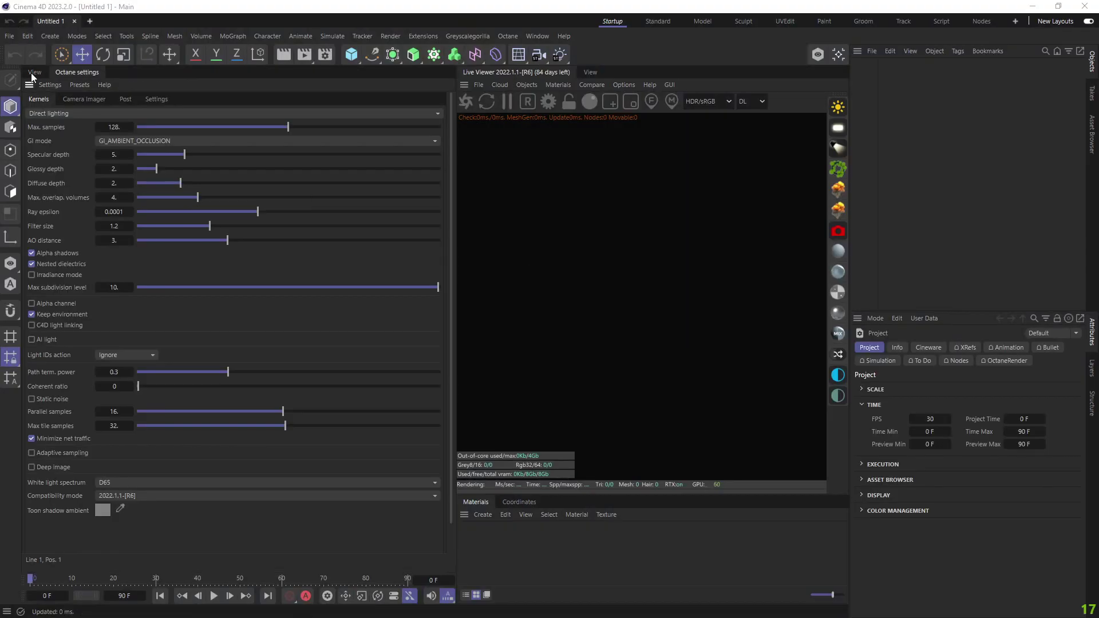
left_click(871, 51)
left_click(888, 87)
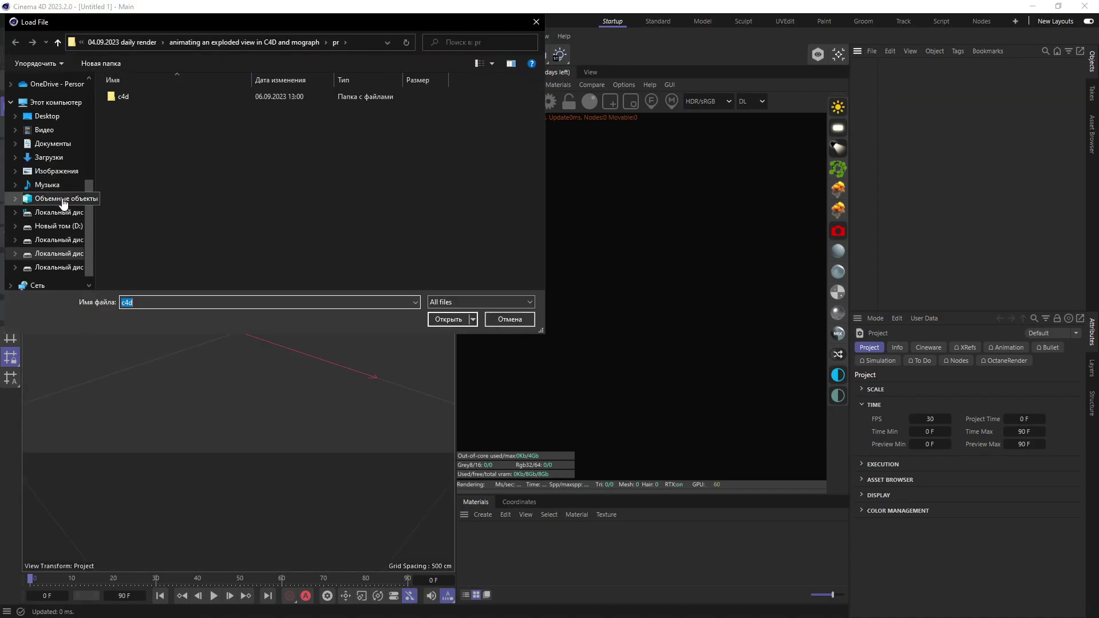
scroll(64, 204, "up", 5)
left_click(40, 176)
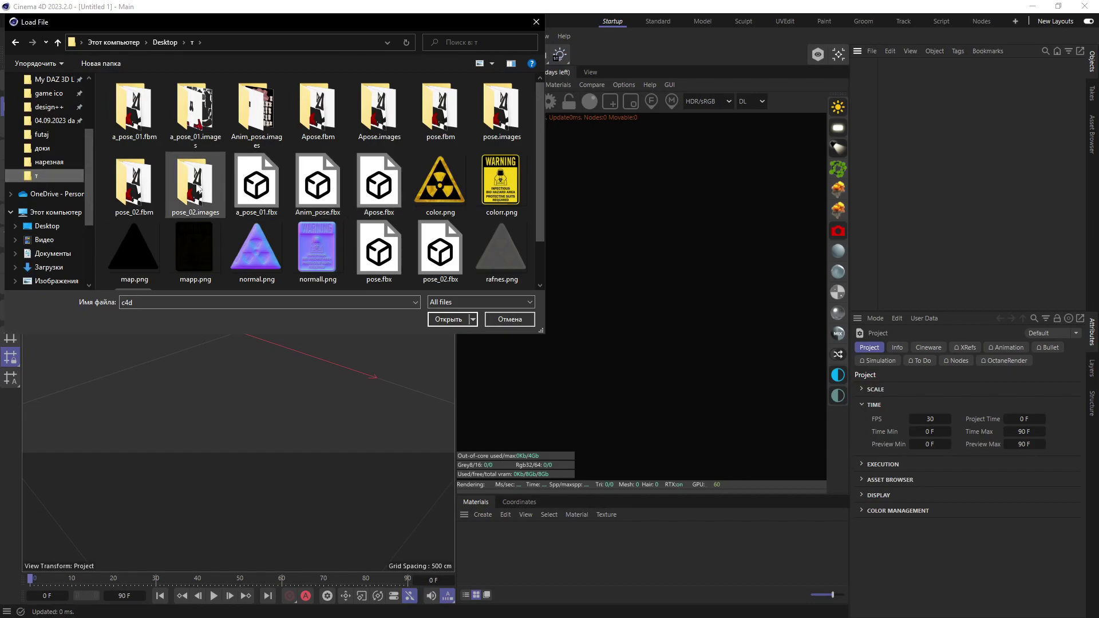
left_click(378, 202)
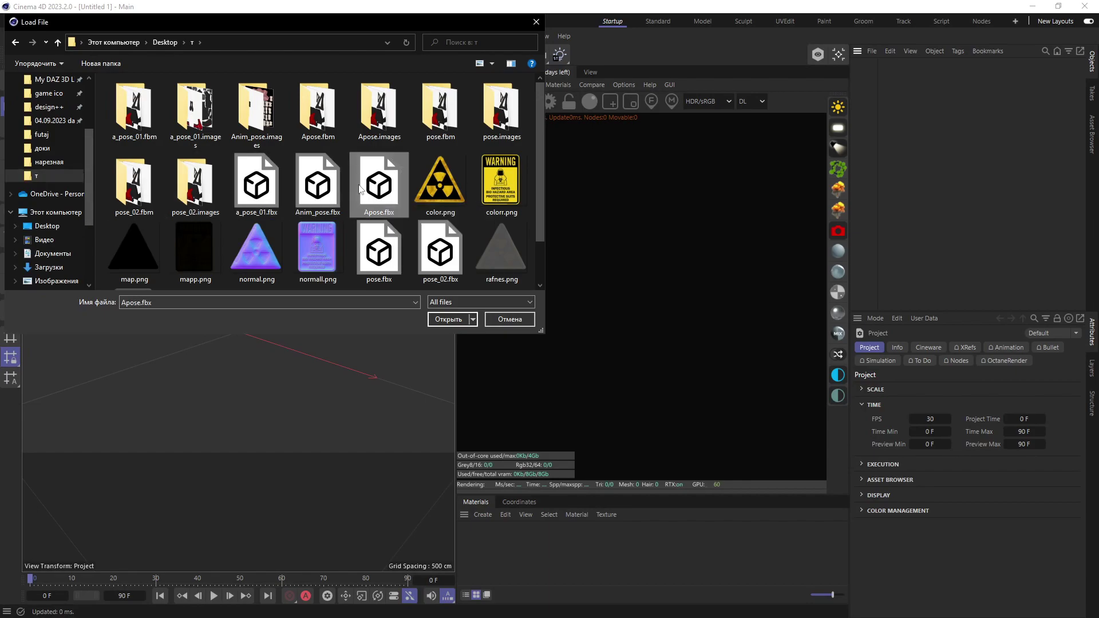
left_click(444, 320)
left_click(422, 436)
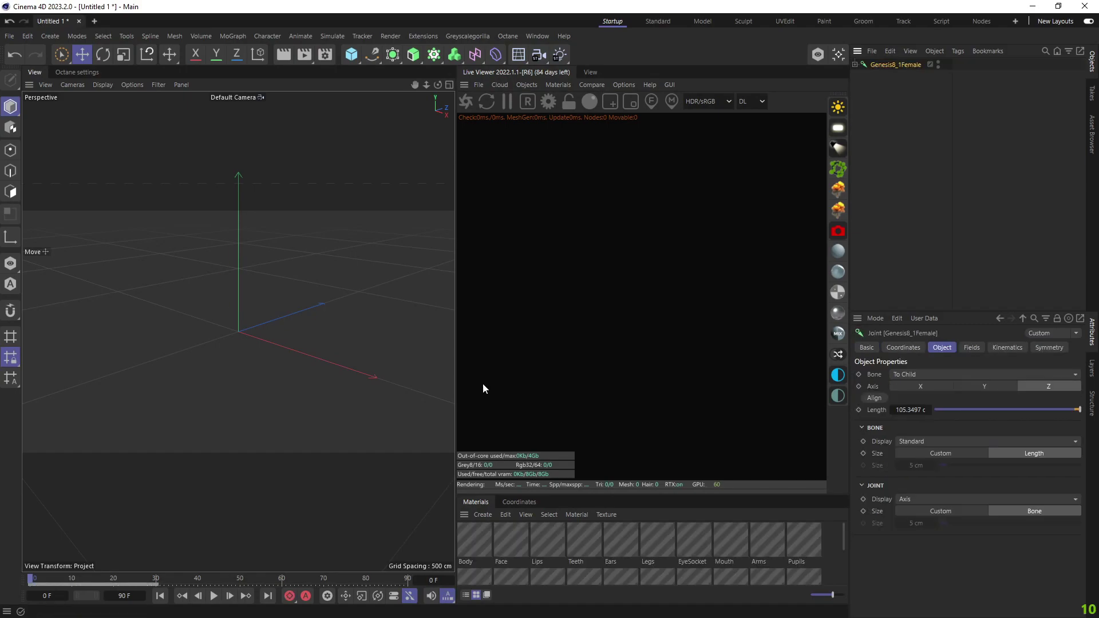
Step: Move the New MMD Model.Shape hair mesh out of the nested joint hierarchy to sit beside the other meshes under Genesis8_1Female
scroll(225, 306, "up", 6)
left_click_drag(286, 241, 381, 321, "alt")
left_click(855, 64)
left_click(862, 76)
left_click(869, 99)
left_click(876, 110)
left_click(883, 122)
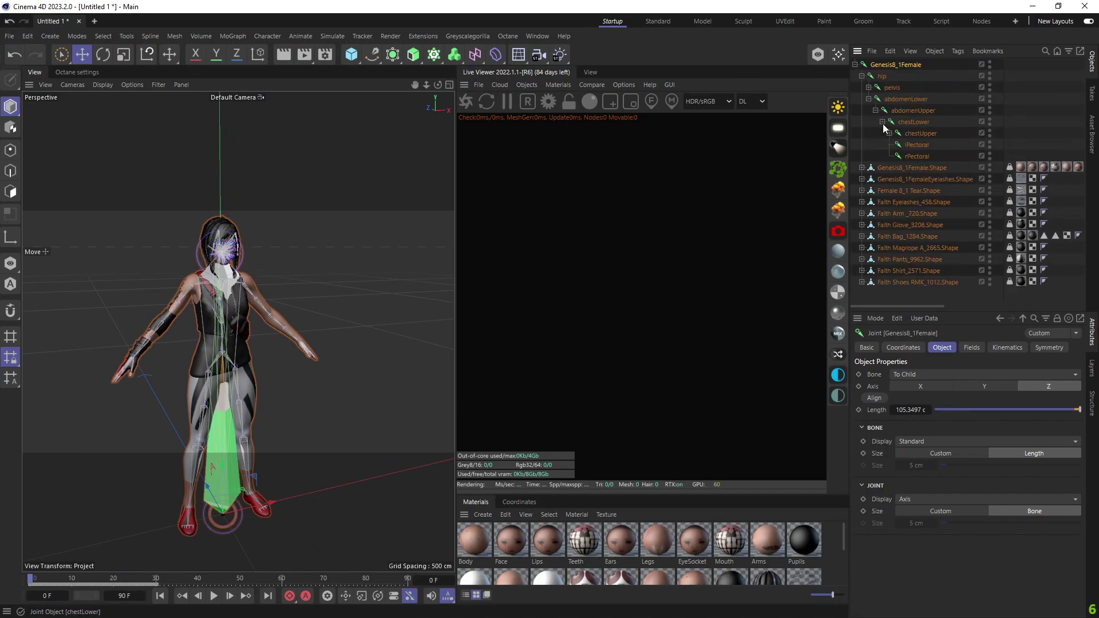
left_click(889, 133)
left_click(896, 167)
left_click(902, 179)
left_click(909, 190)
left_click(916, 281)
scroll(918, 284, "down", 4)
left_click_drag(933, 171, 922, 197)
scroll(916, 195, "up", 4)
left_click(862, 77)
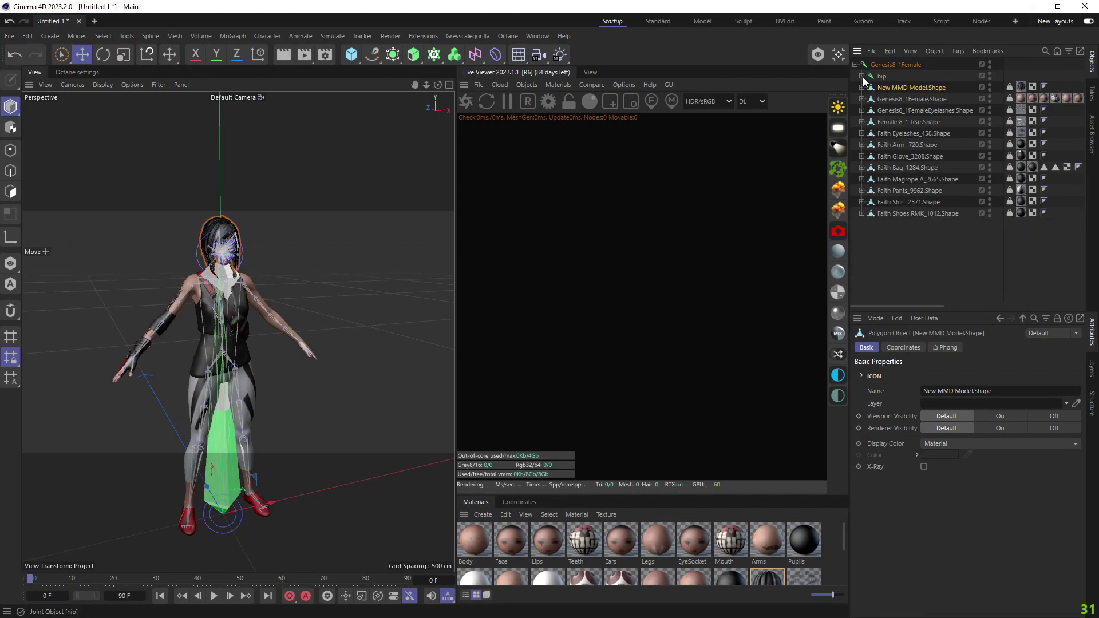
Step: Move all twelve mesh shapes out of the Genesis8_1Female skeleton and hide the skeleton in viewport and render
left_click_drag(920, 247, 893, 94)
left_click_drag(889, 215, 876, 237)
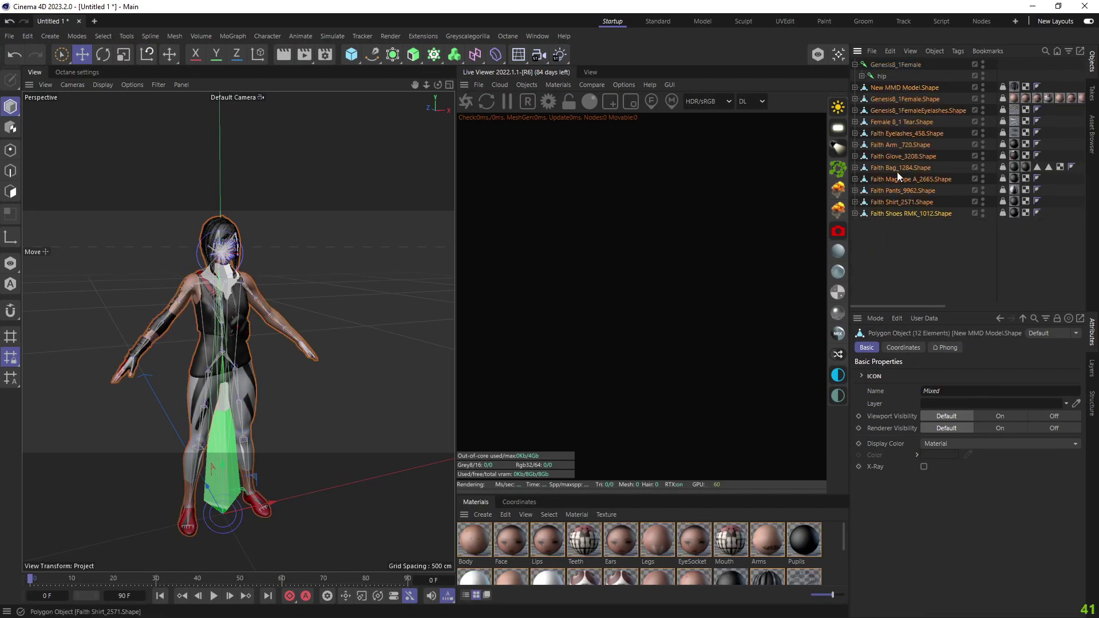
left_click(855, 65)
left_click(983, 65)
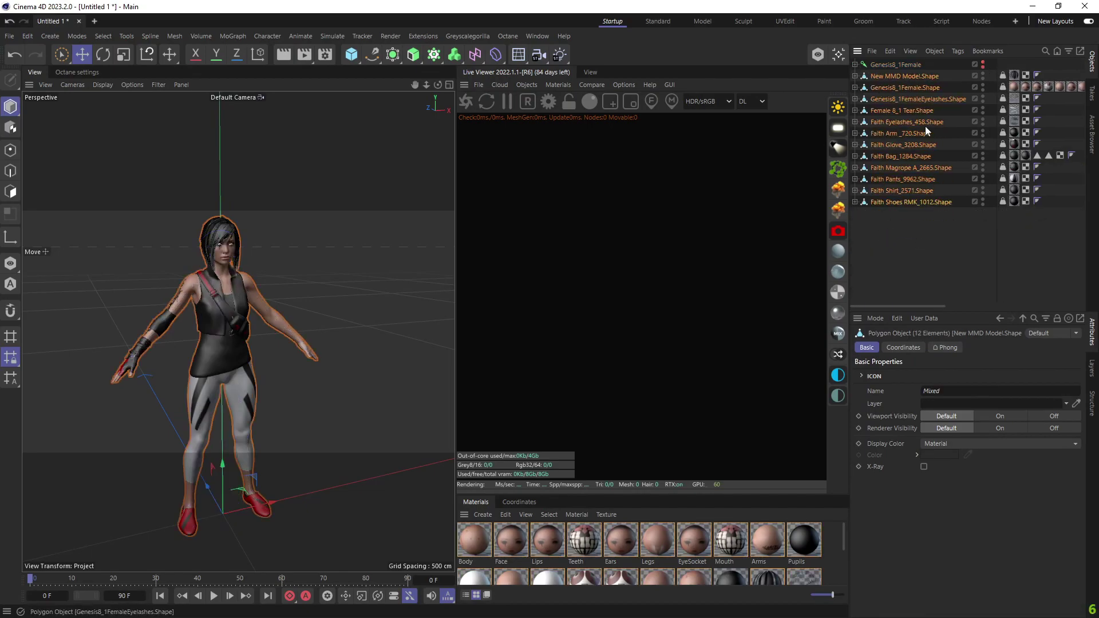
Step: Group the skeleton and all meshes into a null named A_pose
right_click(885, 76)
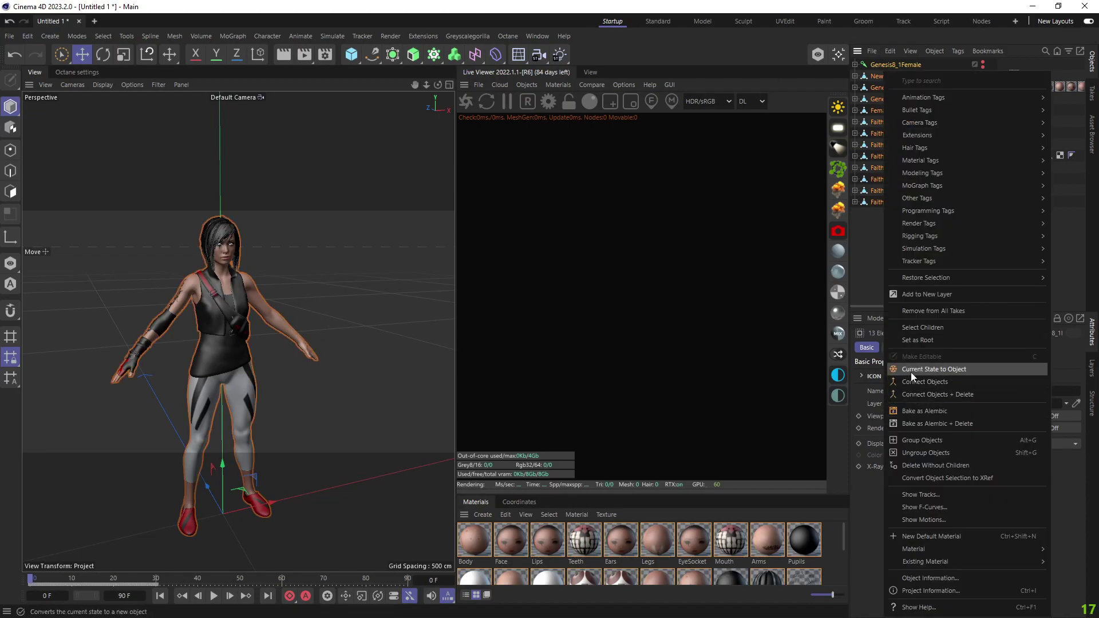
left_click(910, 441)
double_click(876, 65)
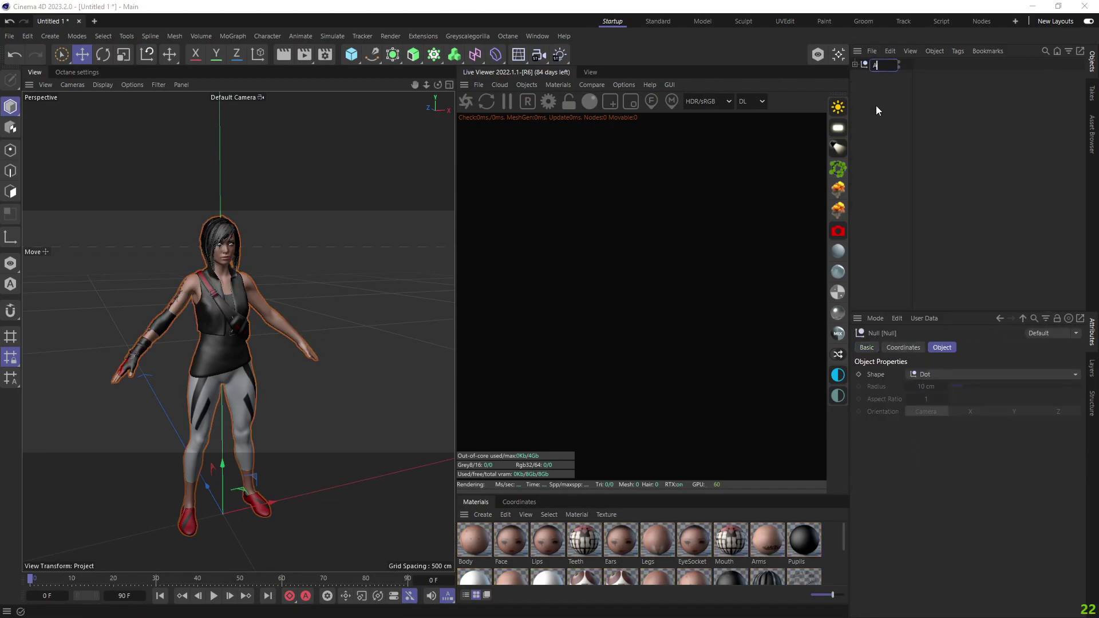
left_click(876, 110)
Step: Merge Anim_pose.fbx from the desktop folder т into the scene, accepting the import options
left_click(872, 51)
left_click(893, 86)
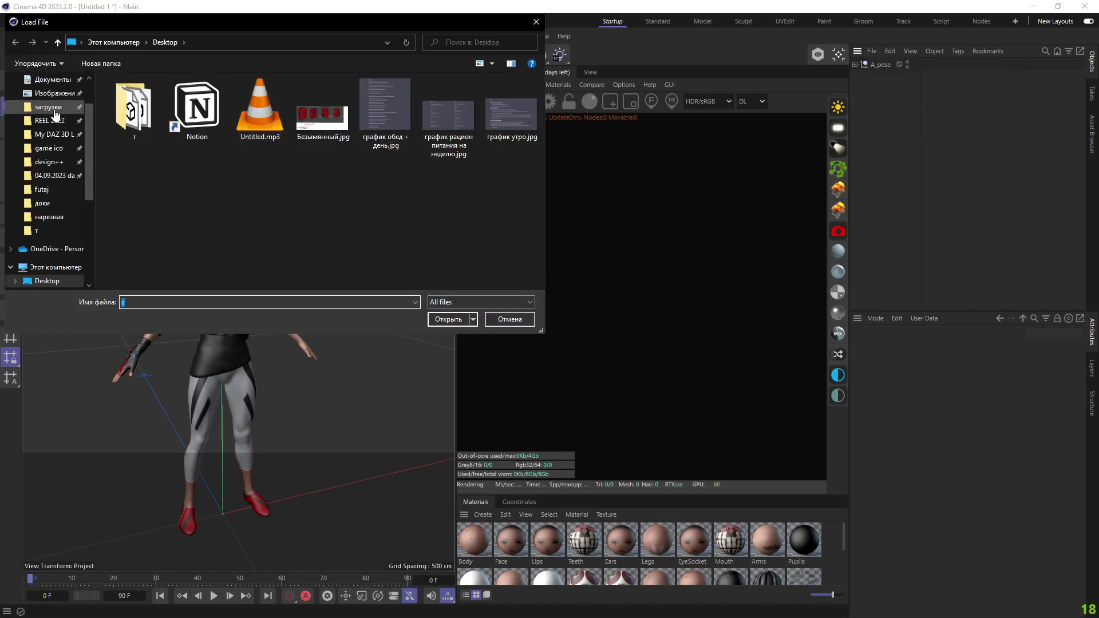
double_click(133, 109)
left_click(296, 211)
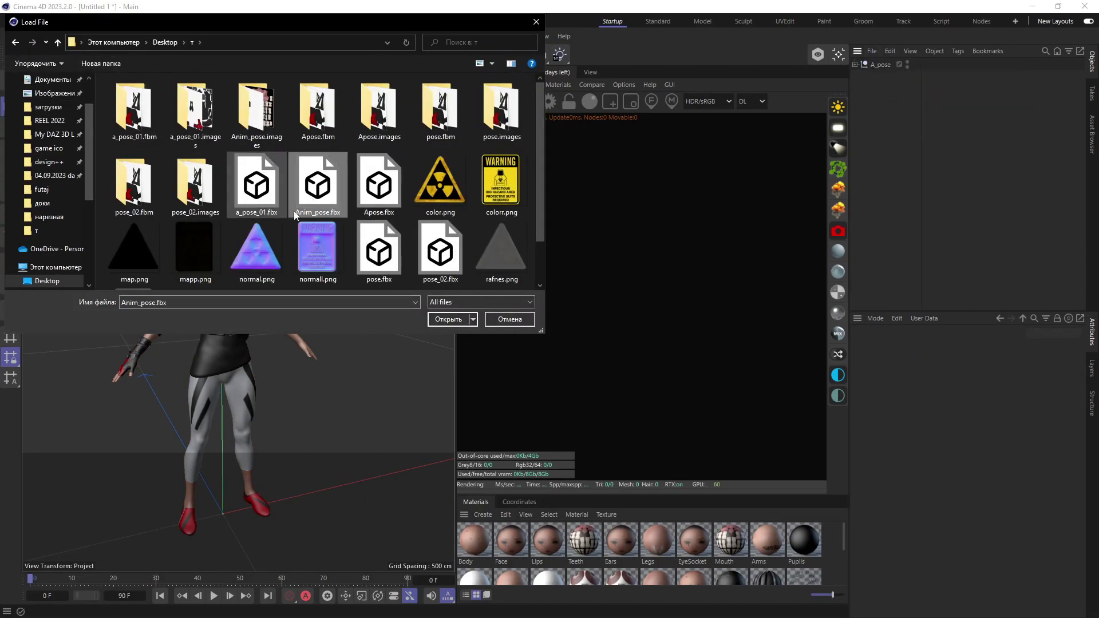
left_click(448, 319)
left_click(428, 434)
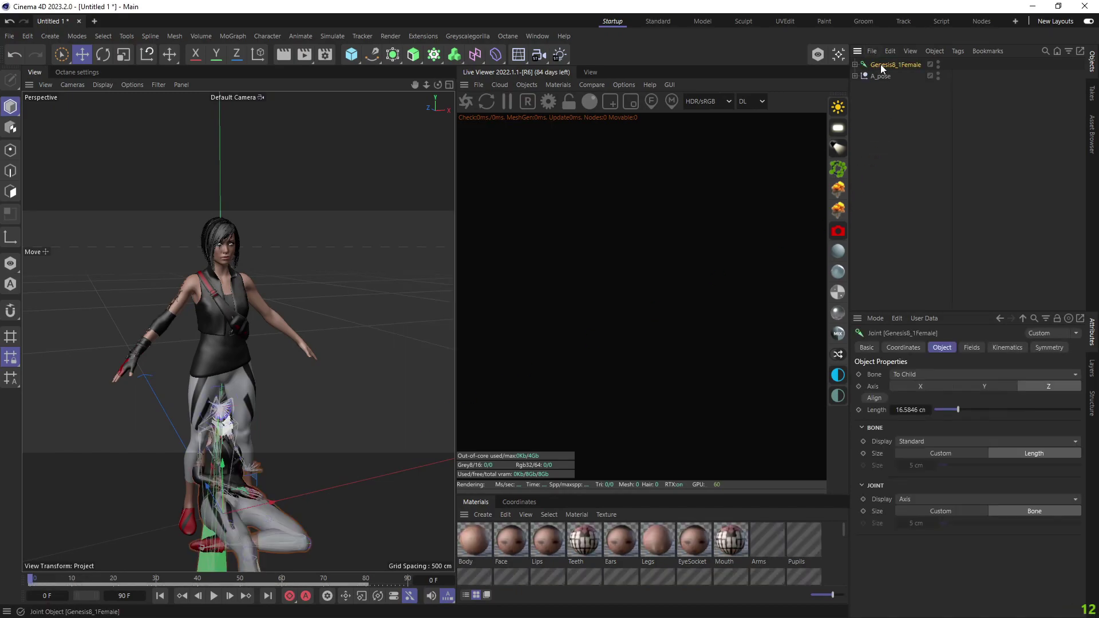
Step: Group the newly imported Genesis8_1Female hierarchy into a null named Anim_pose
right_click(872, 65)
left_click(926, 440)
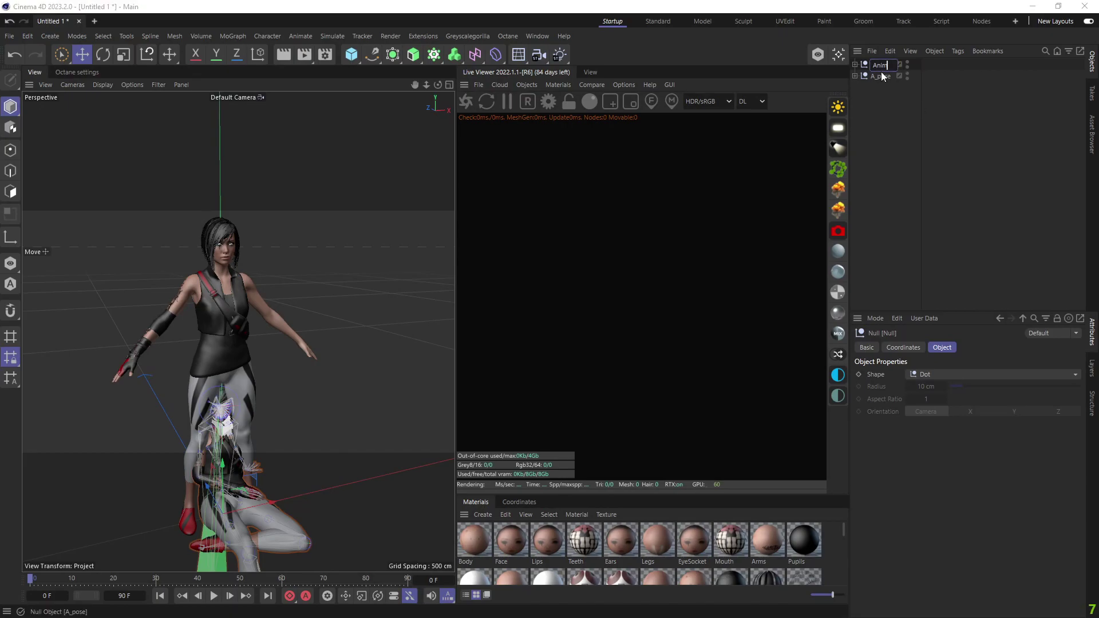
type("Anim_pose")
left_click(879, 101)
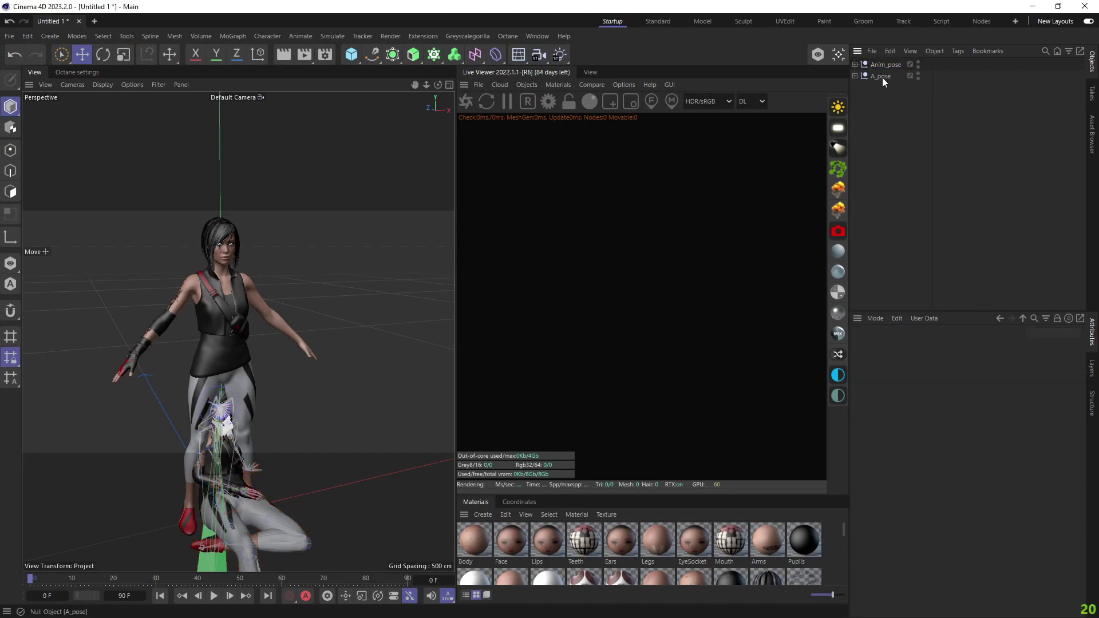
Step: Add a motion clip to the A_pose null, including position, rotation and parameter animation
left_click(881, 77)
left_click(300, 35)
left_click(339, 205)
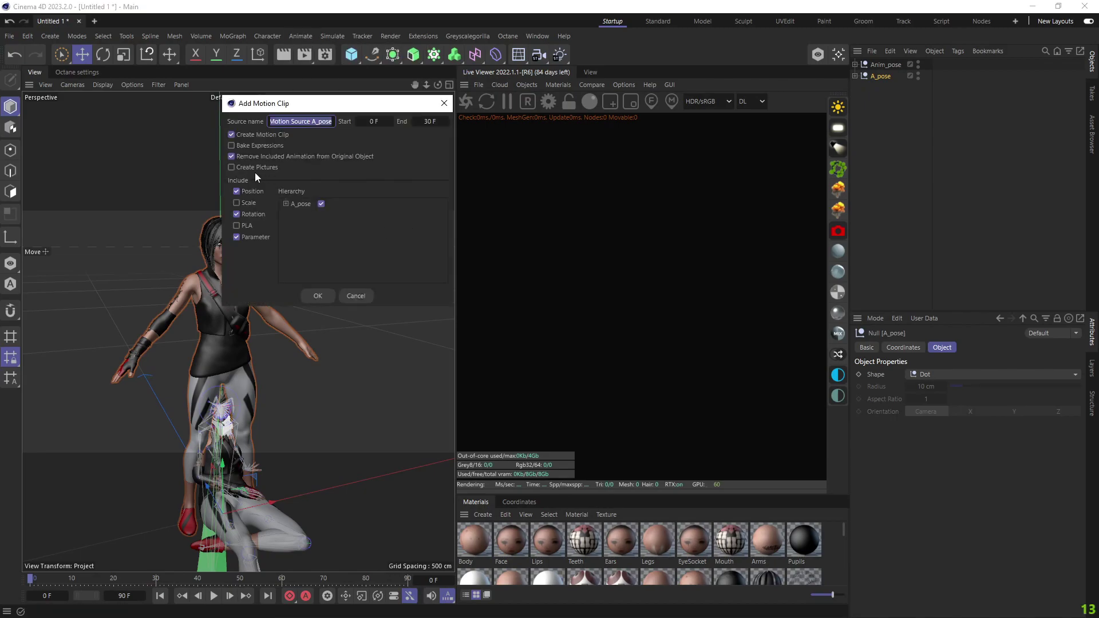
left_click(318, 296)
Step: Add a motion clip to the Anim_pose null with the default name and range, including position, rotation and parameter animation
left_click(886, 64)
left_click(300, 35)
left_click(321, 204)
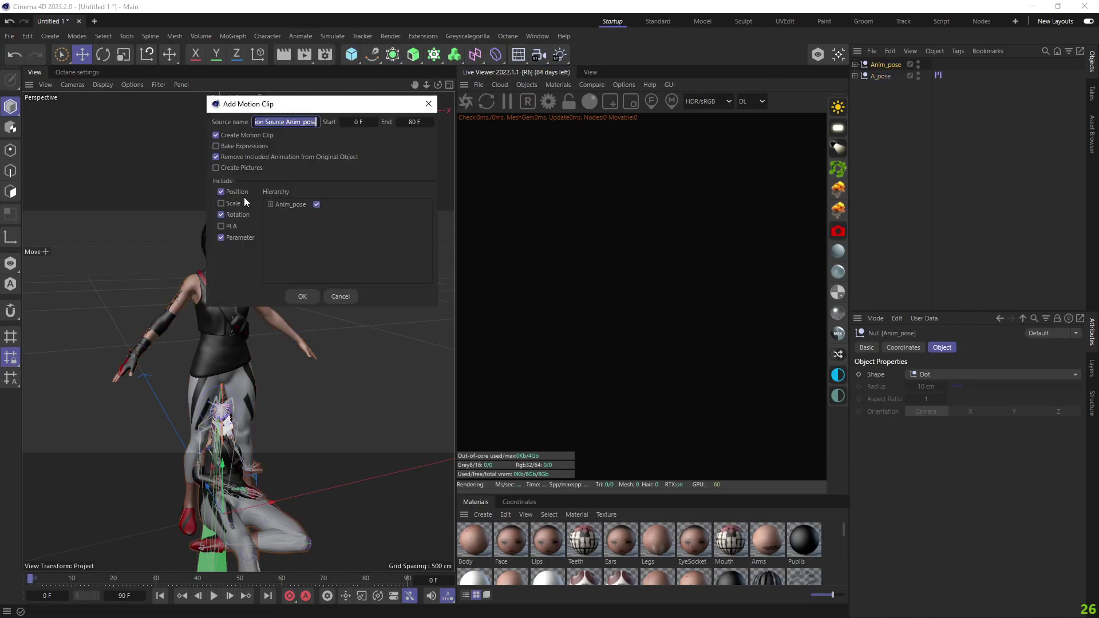
left_click(302, 297)
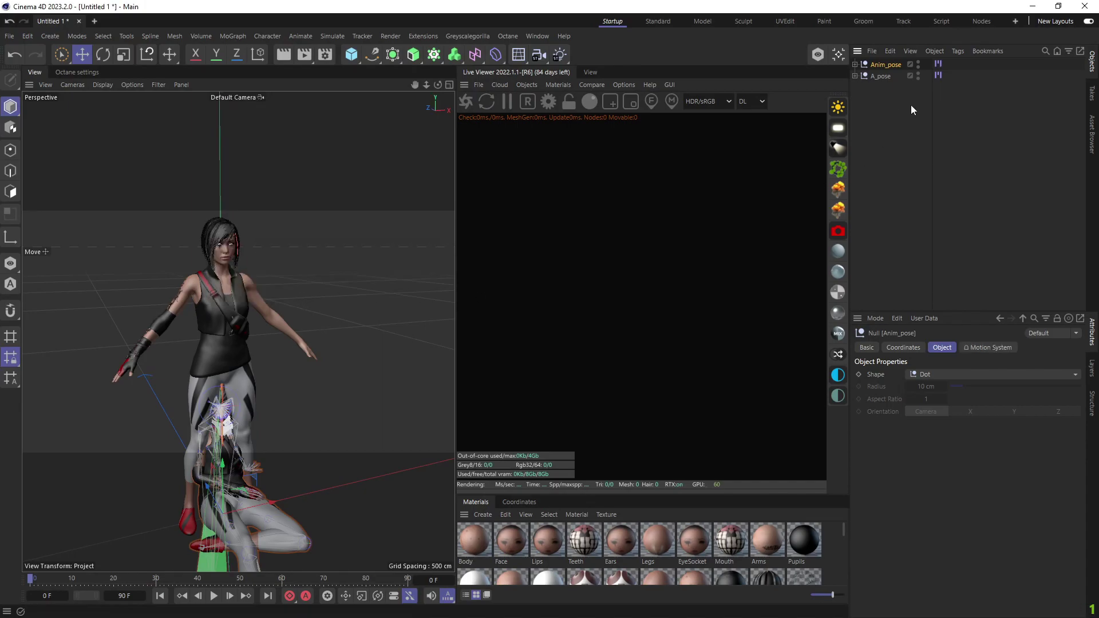
Step: Open A_pose's motion system in the timeline and place Motion Source Anim_pose on Layer 0, overlapping the A_pose clip from frame 15
left_click(968, 415)
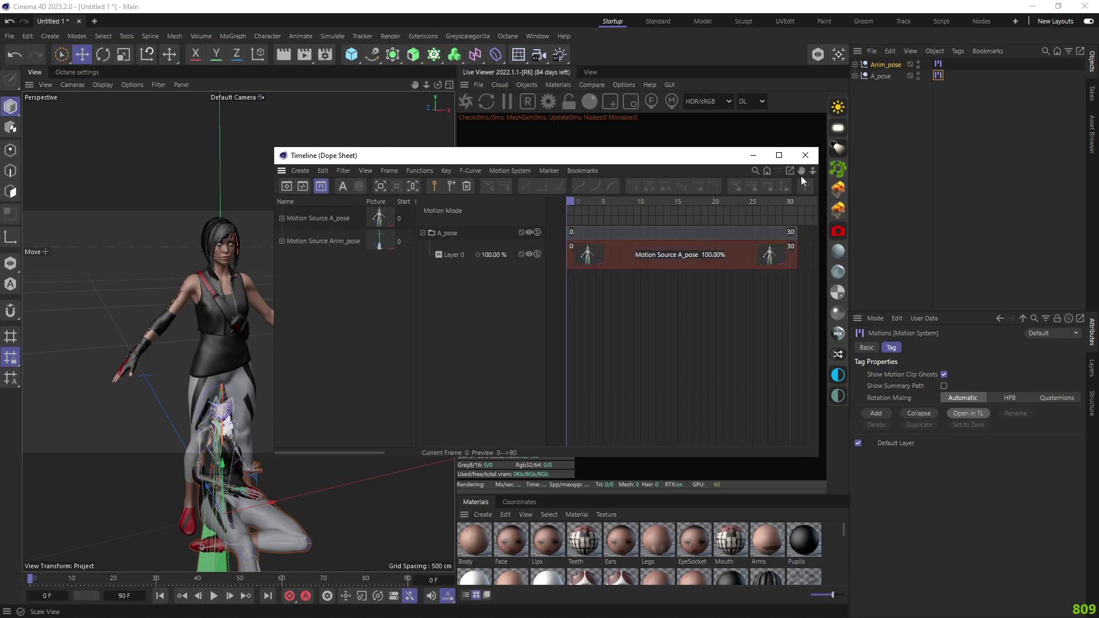
left_click_drag(801, 171, 578, 172)
left_click_drag(813, 170, 762, 189)
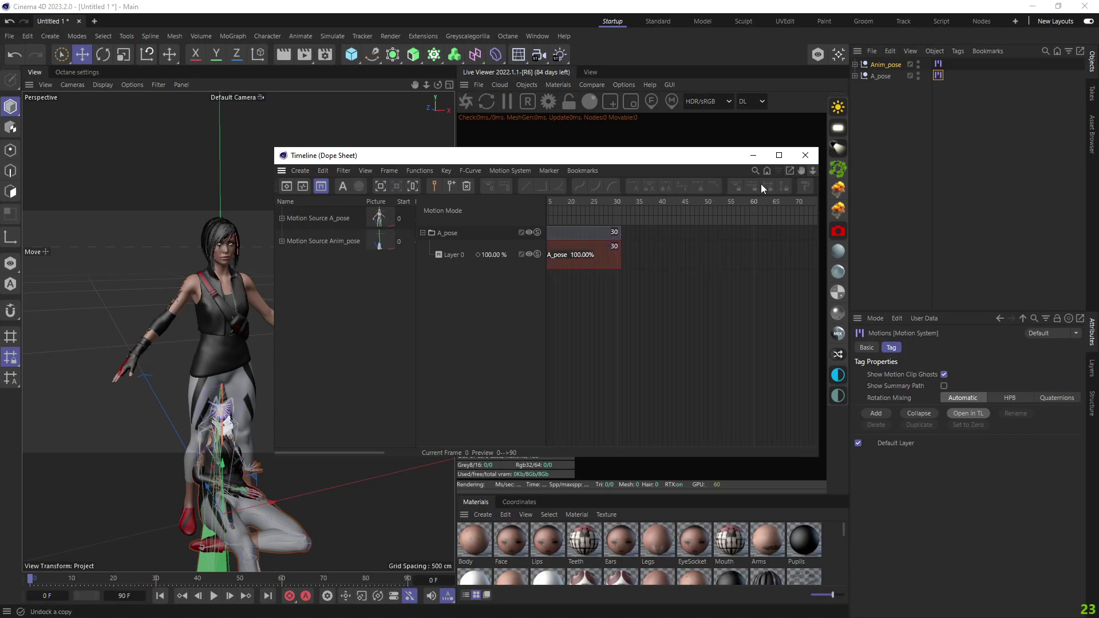
left_click_drag(558, 268, 693, 281)
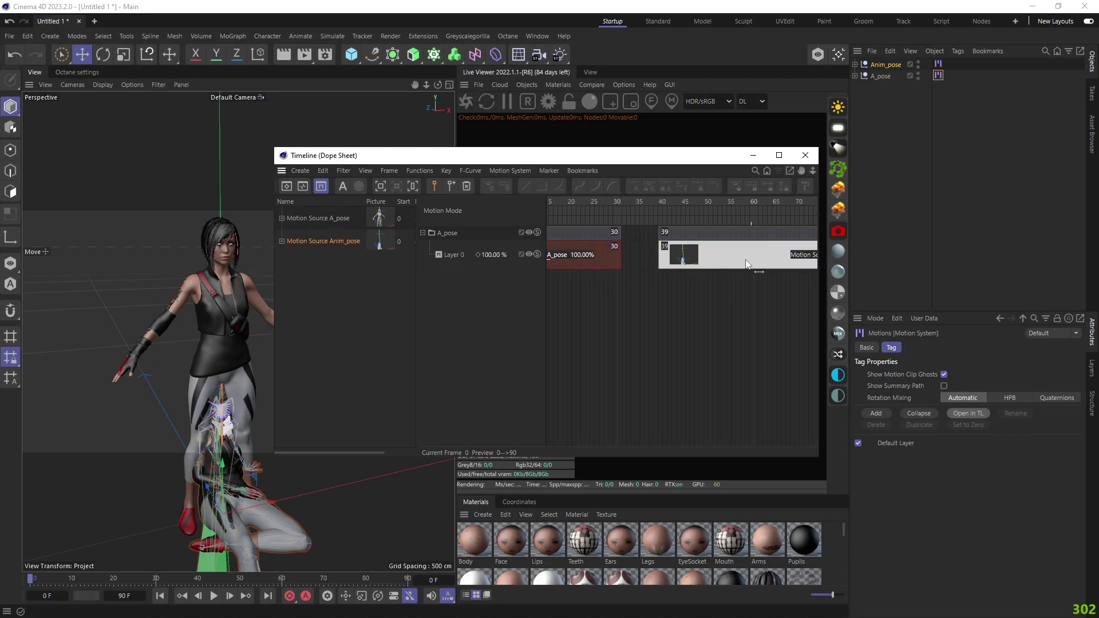
left_click_drag(801, 170, 899, 172)
left_click_drag(810, 256, 700, 256)
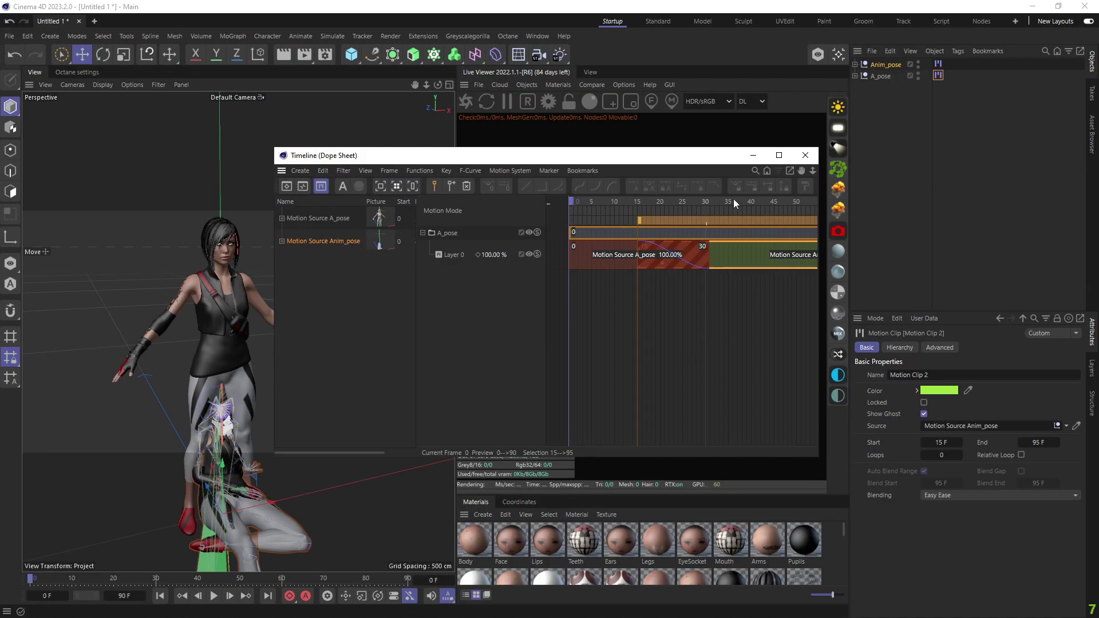
Step: Hide the Anim_pose null in viewport and render, and play the animation to check the blended transition from several angles
left_click(918, 63)
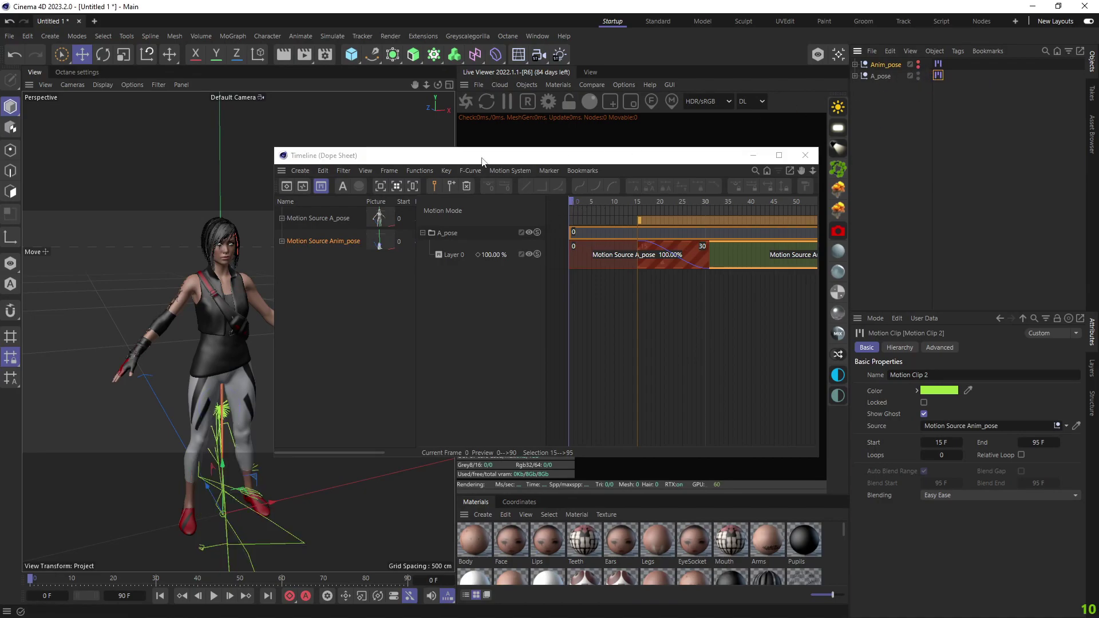
left_click_drag(400, 155, 668, 132)
left_click_drag(290, 456, 156, 431, "alt")
middle_click_drag(156, 430, 203, 349, "alt")
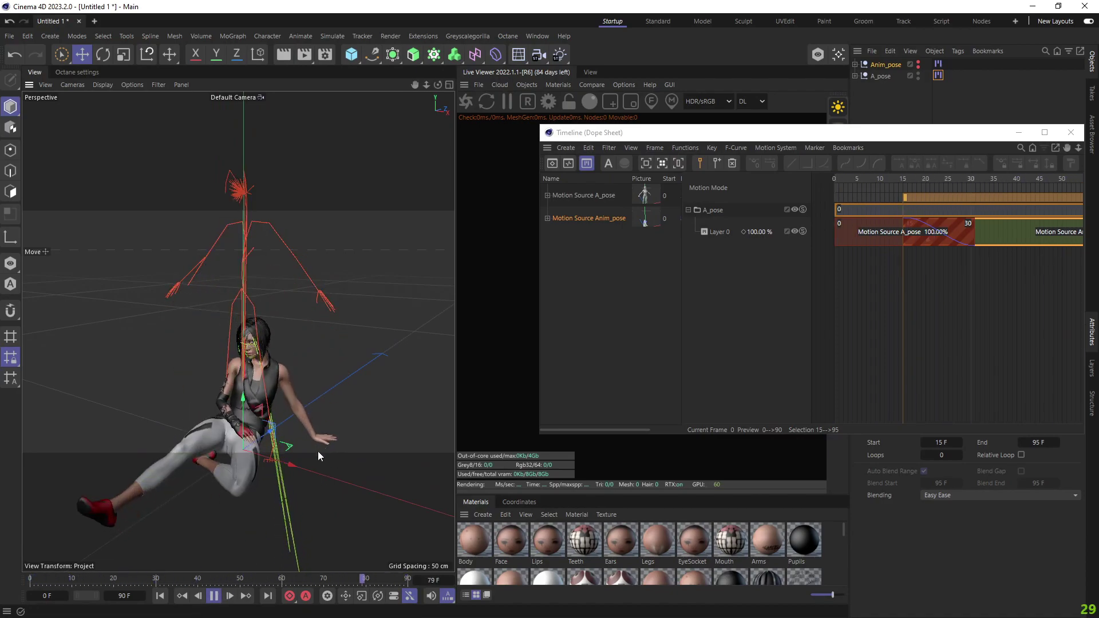
left_click(213, 597)
left_click_drag(409, 360, 172, 424, "alt")
left_click(216, 597)
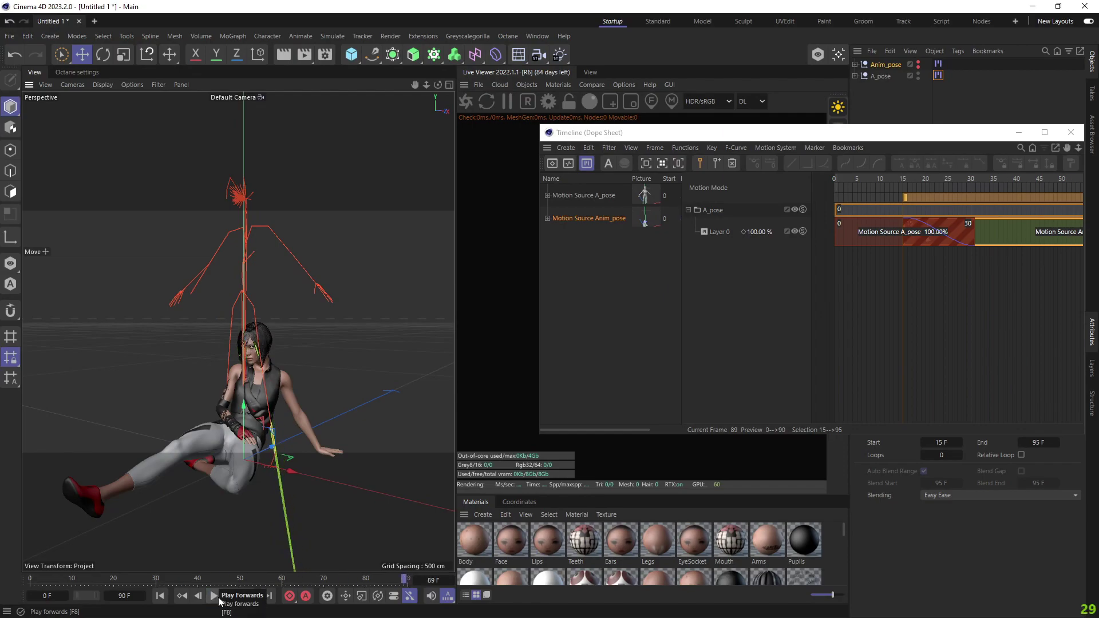
Step: Close the Dope Sheet timeline and toggle the visibility of the A_pose null
left_click_drag(994, 135, 689, 133)
left_click(766, 132)
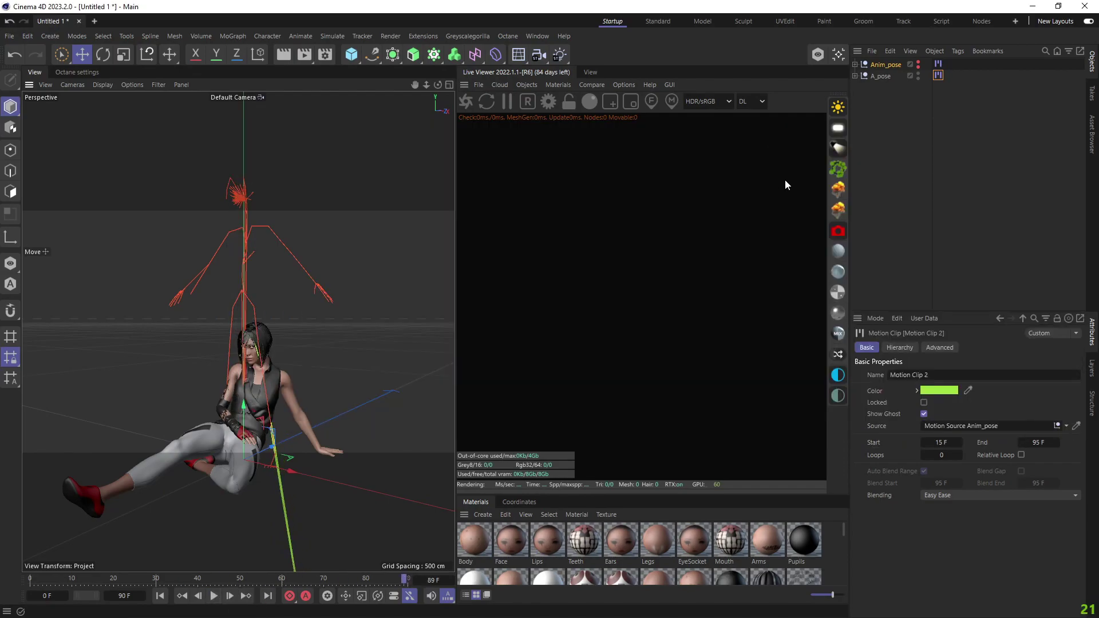
left_click(919, 74)
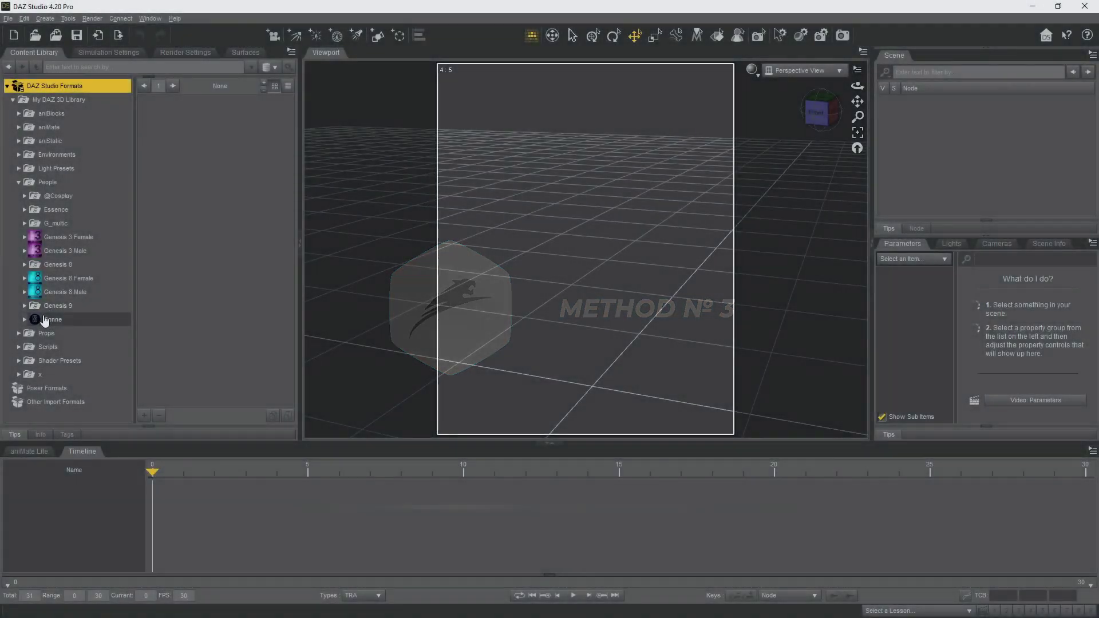
Step: Switch to DAZ Studio, load the Faith 8 Connors figure from the Sonne people folder, and display it with textures
left_click(23, 334)
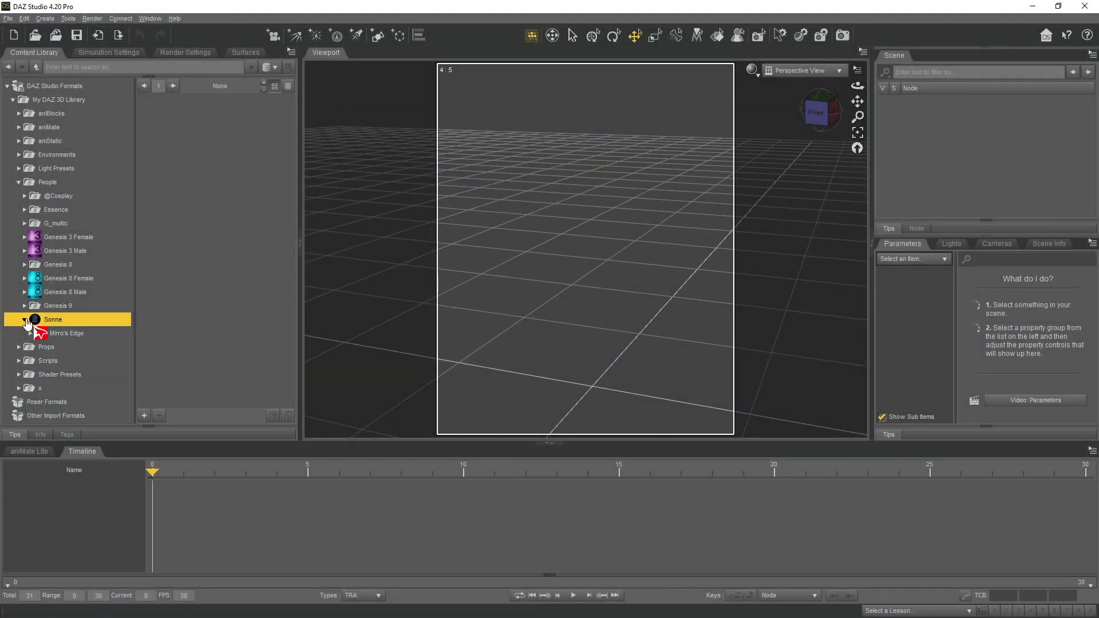
left_click(29, 333)
left_click(45, 347)
left_click(222, 119)
left_click(170, 125)
double_click(172, 130)
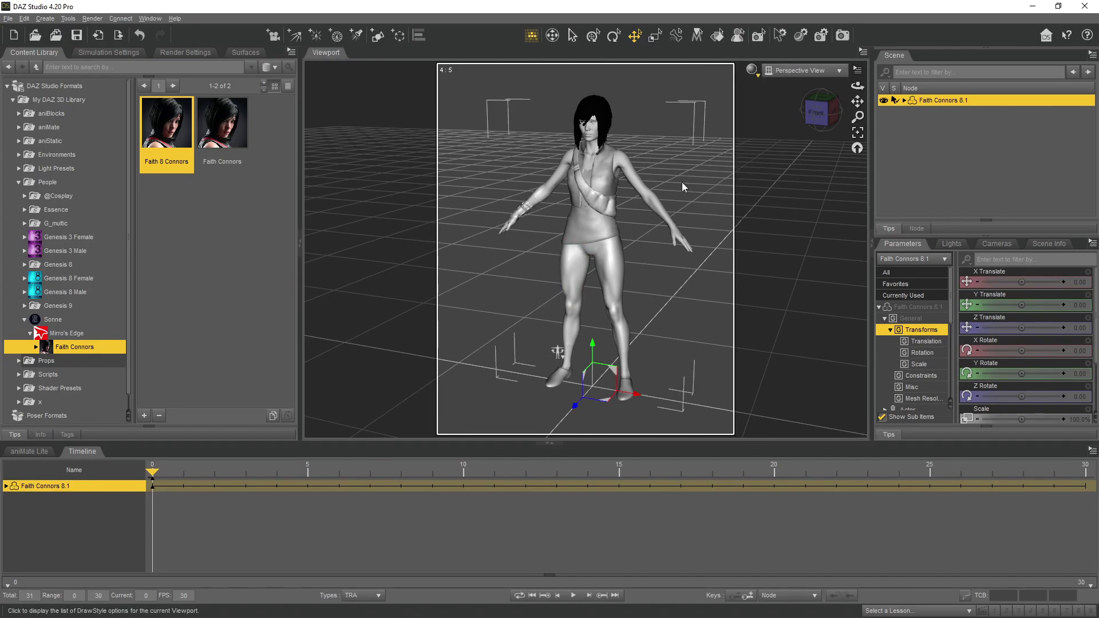
left_click(675, 160)
left_click_drag(821, 112, 790, 110)
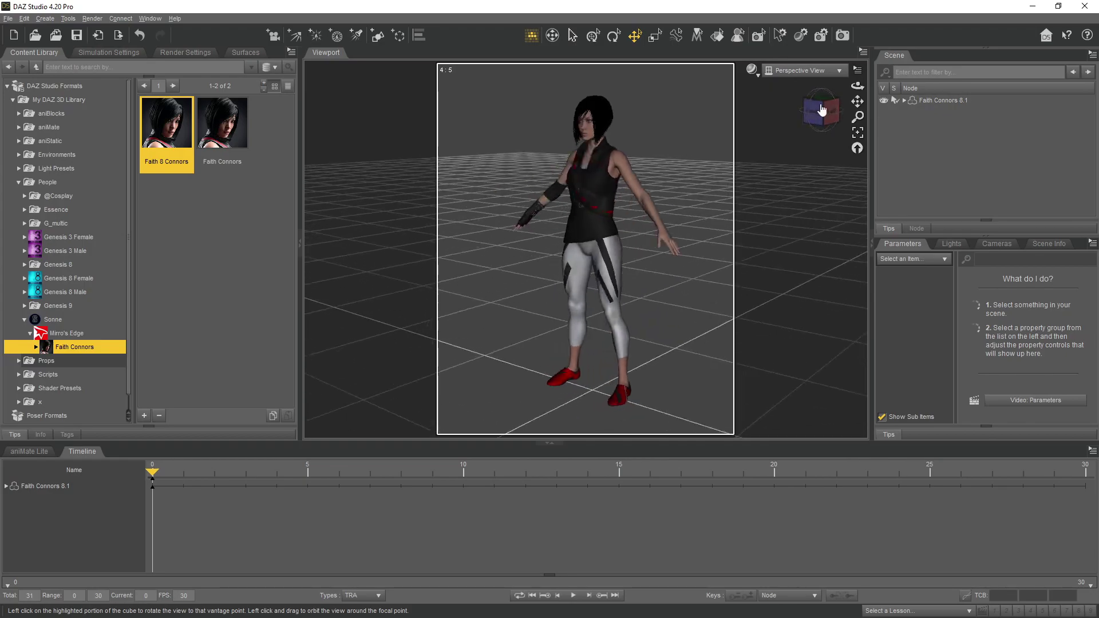
Step: Start exporting the scene as Autodesk FBX to the DAZ project folder, entering posse_03.fbx as the file name
left_click(8, 18)
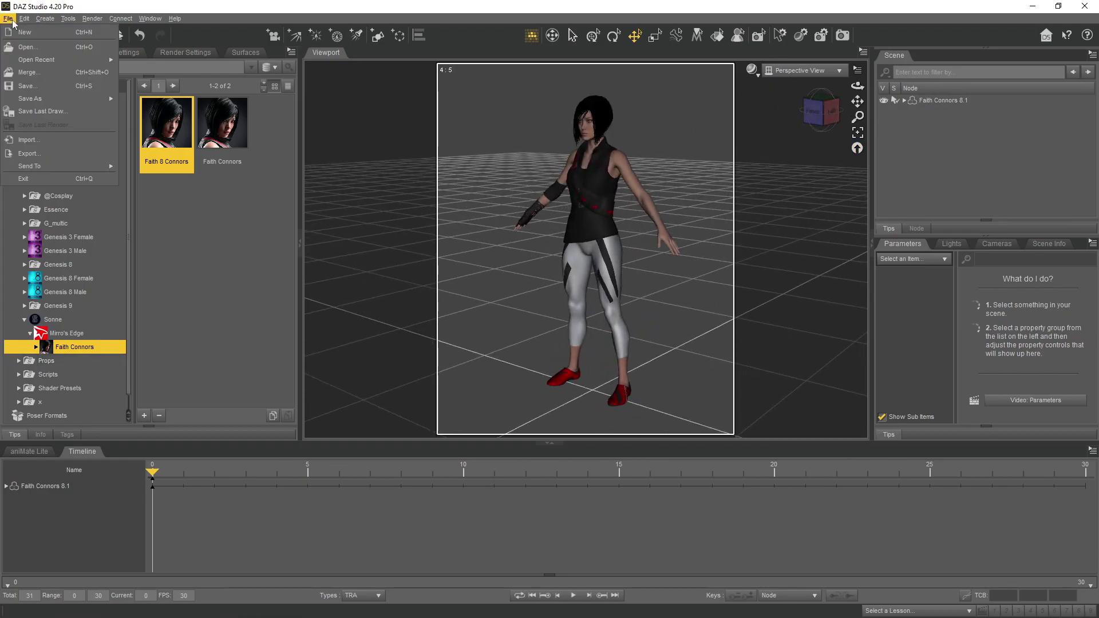
mouse_move(89, 100)
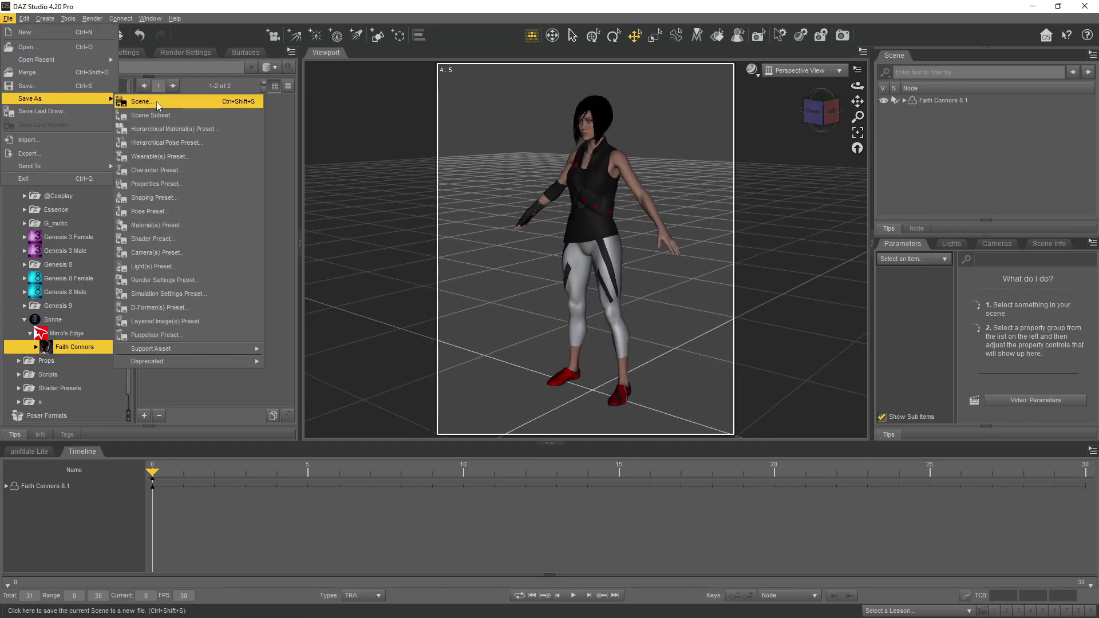
left_click(63, 154)
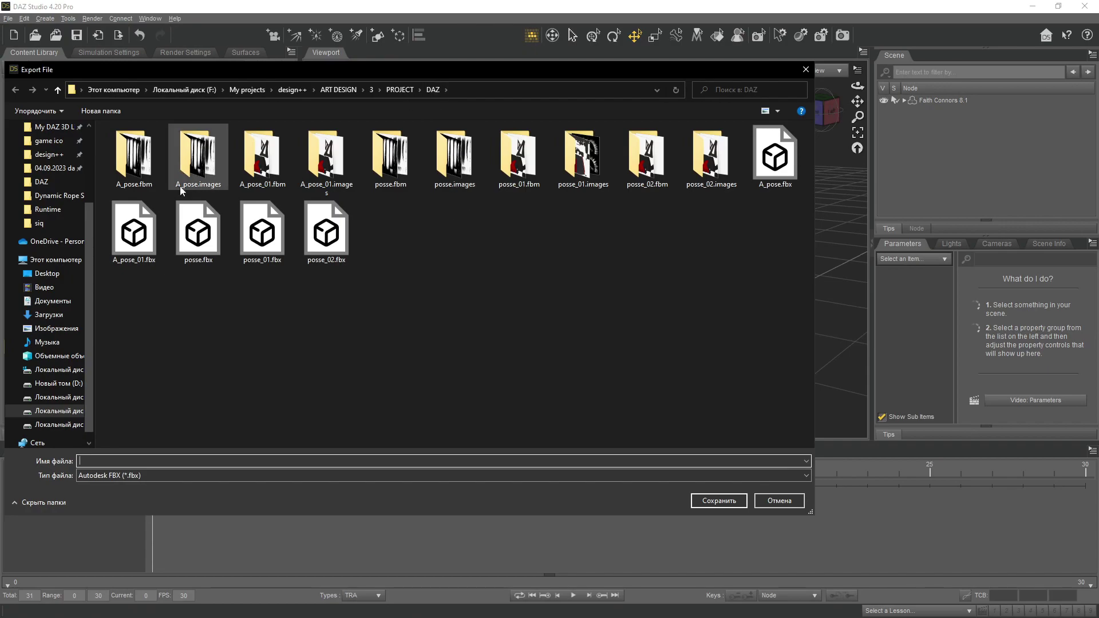
left_click(340, 236)
left_click(135, 172)
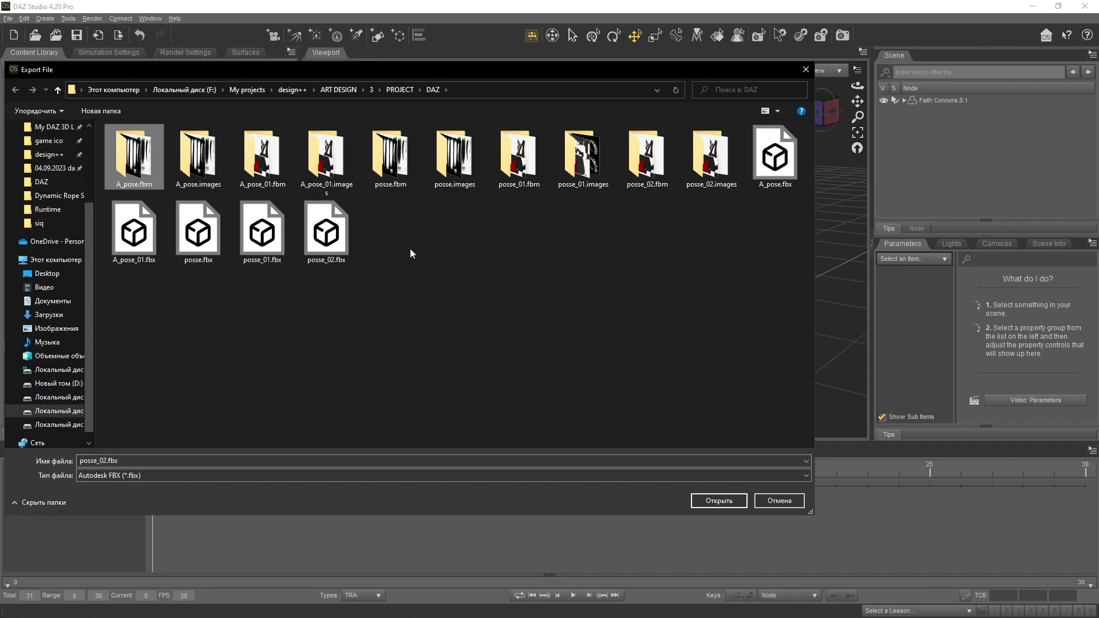
left_click(107, 461)
key("BackSpace")
type("3")
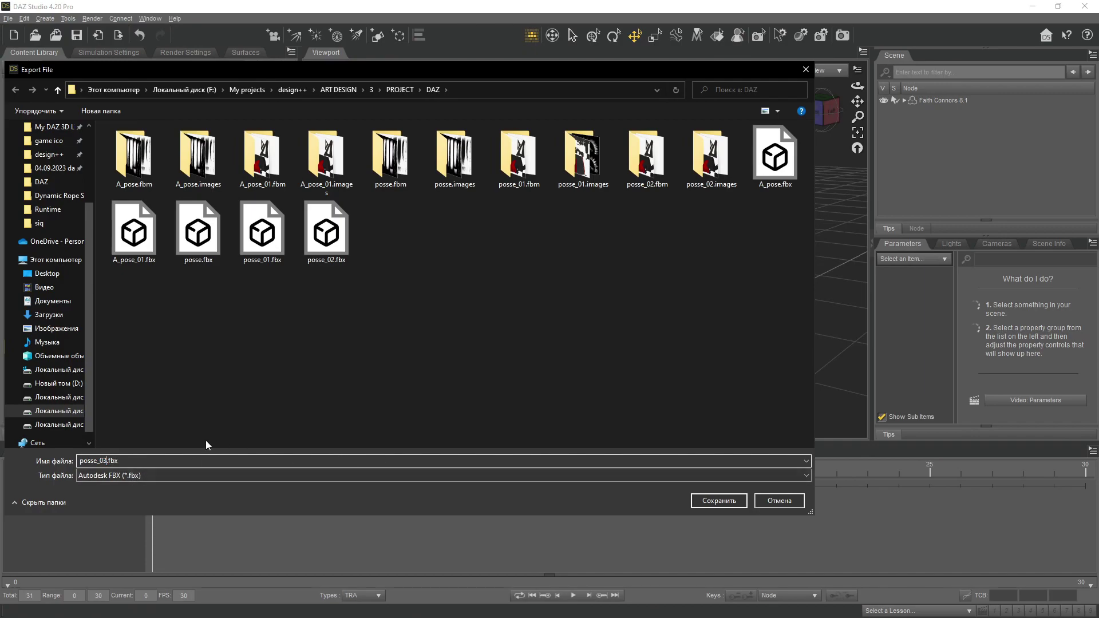
Step: Delete all existing files and folders from the DAZ project folder in the file explorer and close its window
key("super")
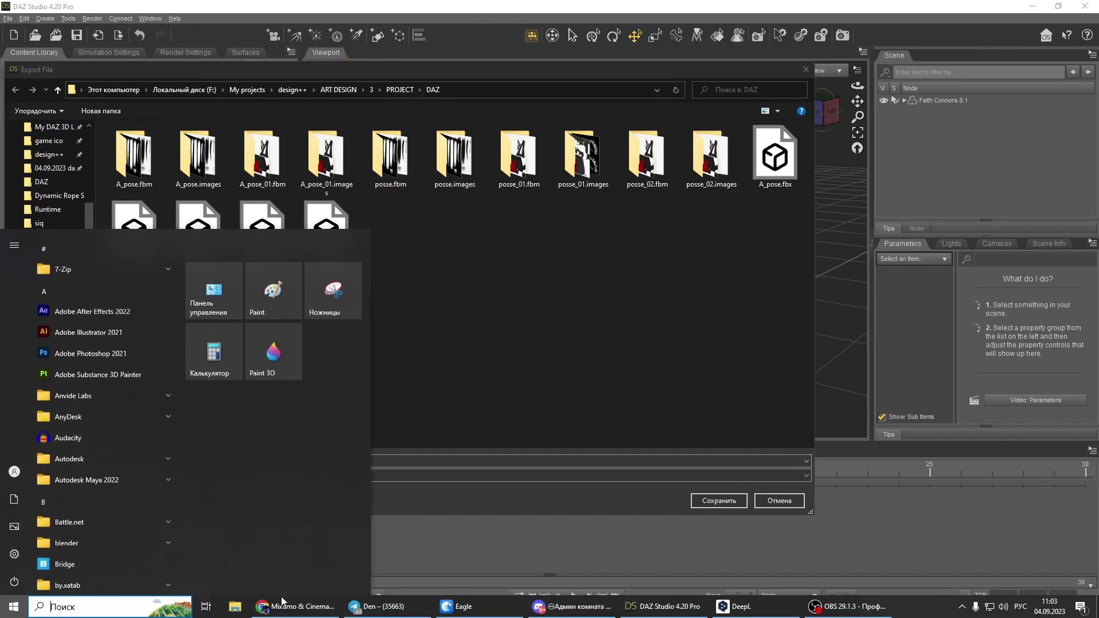
left_click(265, 604)
left_click(147, 346)
key("ctrl+a")
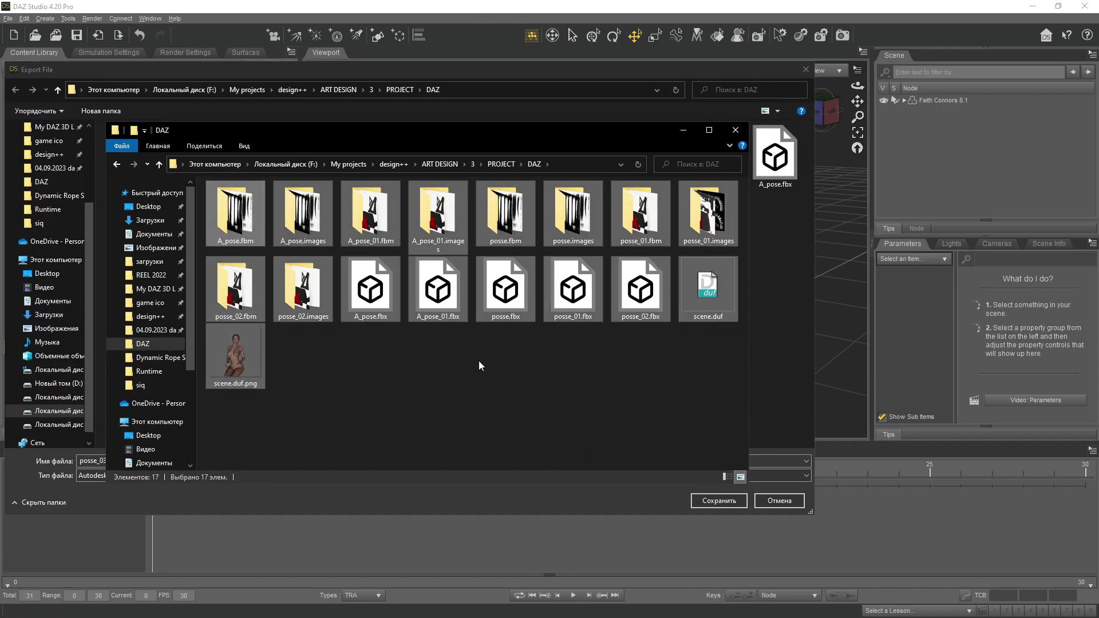
key("Delete")
left_click(735, 131)
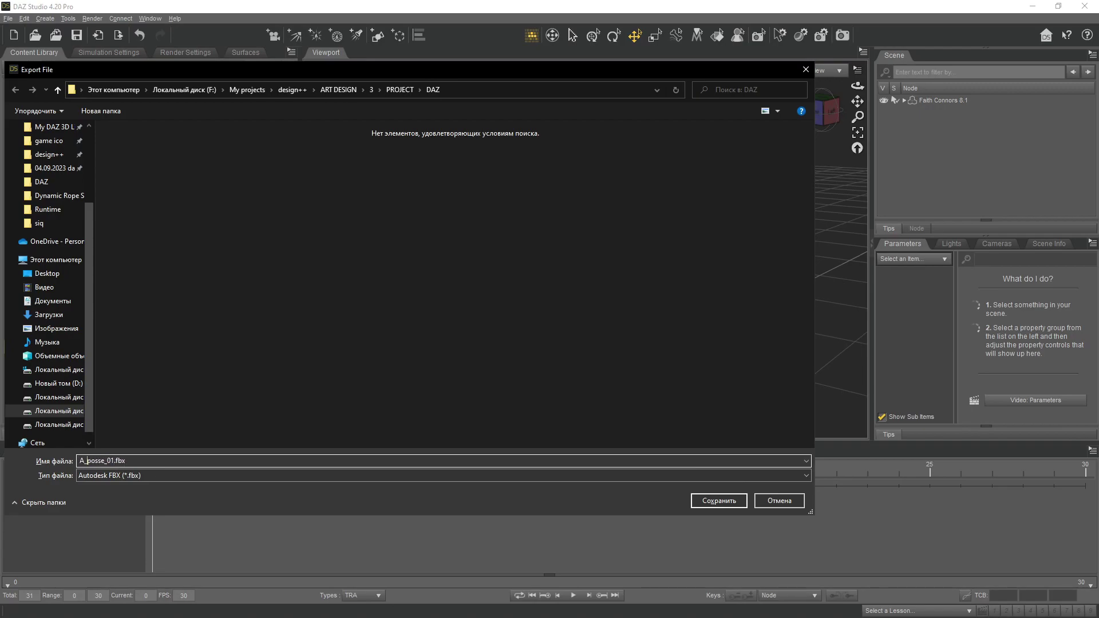
Step: Export the A-pose as A_posse_01.fbx in FBX 2020 -- Binary format, with embedded and collected textures and clothing merged into the figure skeleton
left_click(719, 501)
left_click(604, 150)
left_click(596, 13)
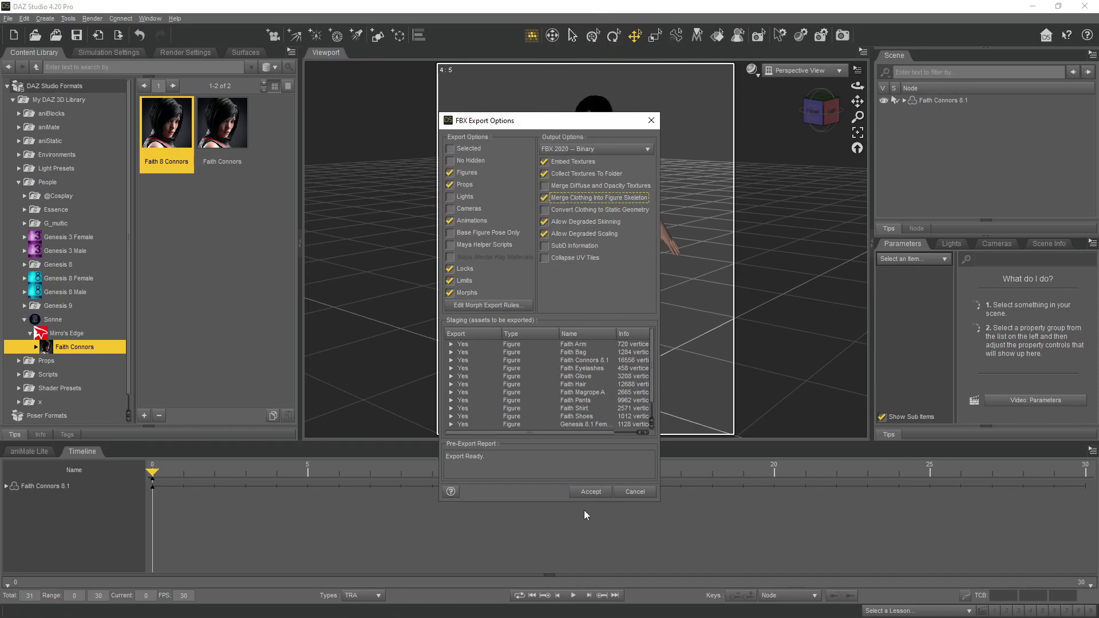
left_click(591, 492)
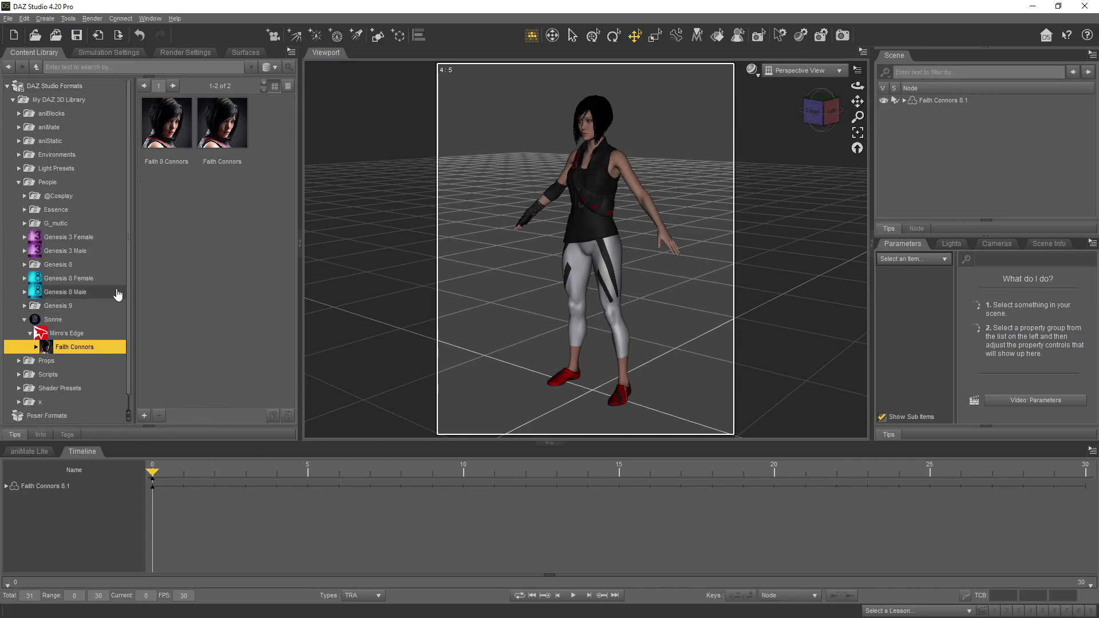
Step: Bring up aniMate Lite with the Animation Megapack1 01 Selects folder, and set the viewport to an untextured shaded display
left_click(13, 452)
left_click(19, 127)
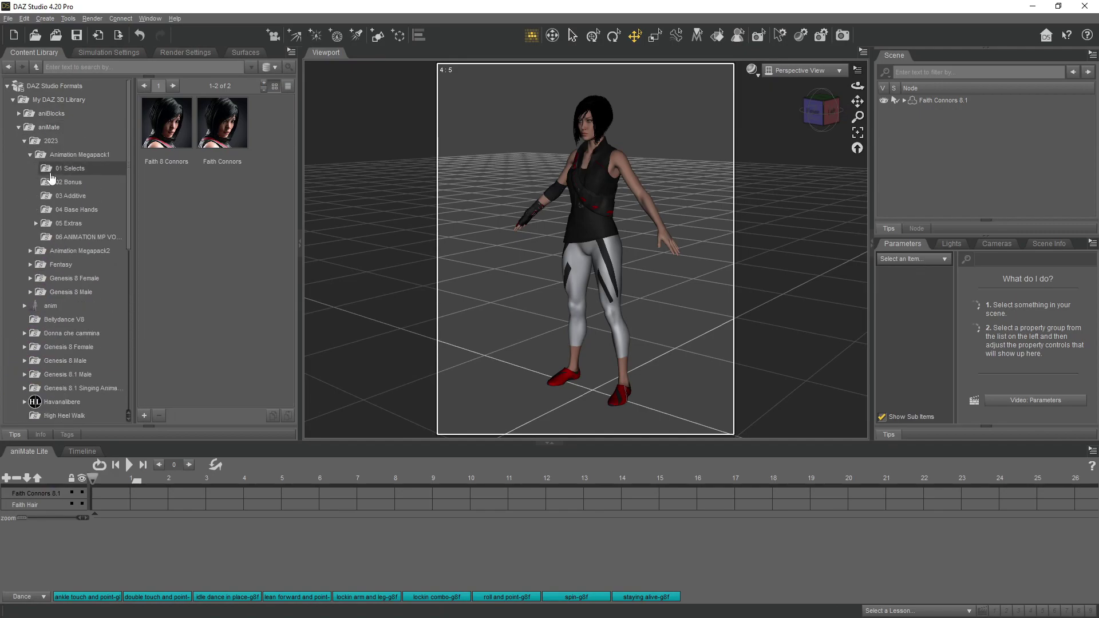
left_click(79, 155)
left_click(65, 174)
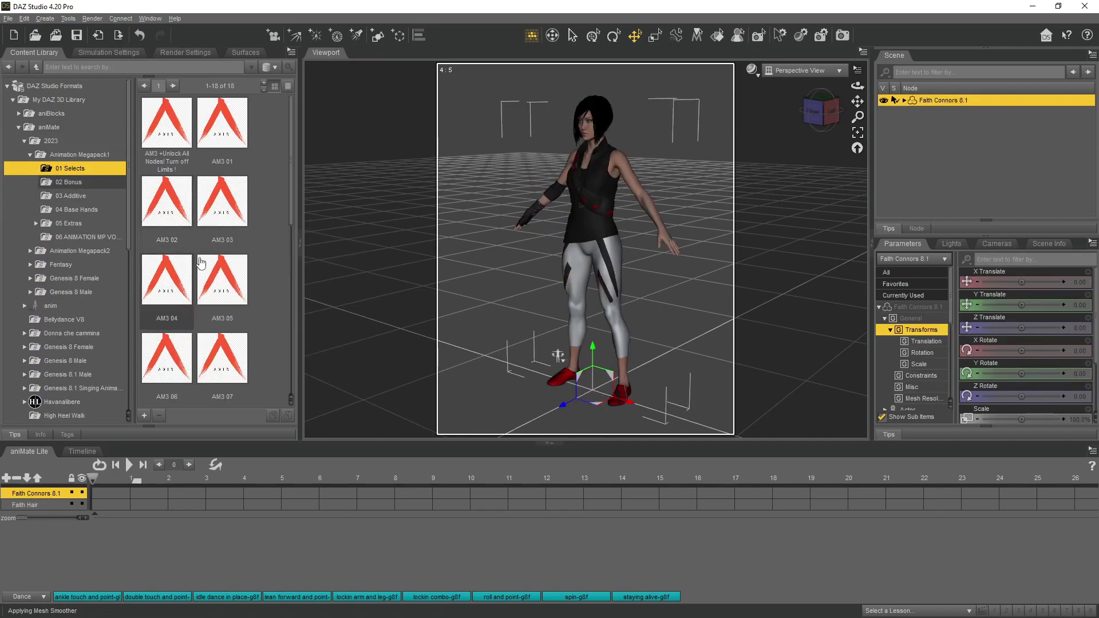
left_click(753, 70)
left_click(749, 158)
Step: Add the AM3 02 animation to the Faith Connors 8.1 aniMate track and open the 02 Bonus folder
double_click(153, 229)
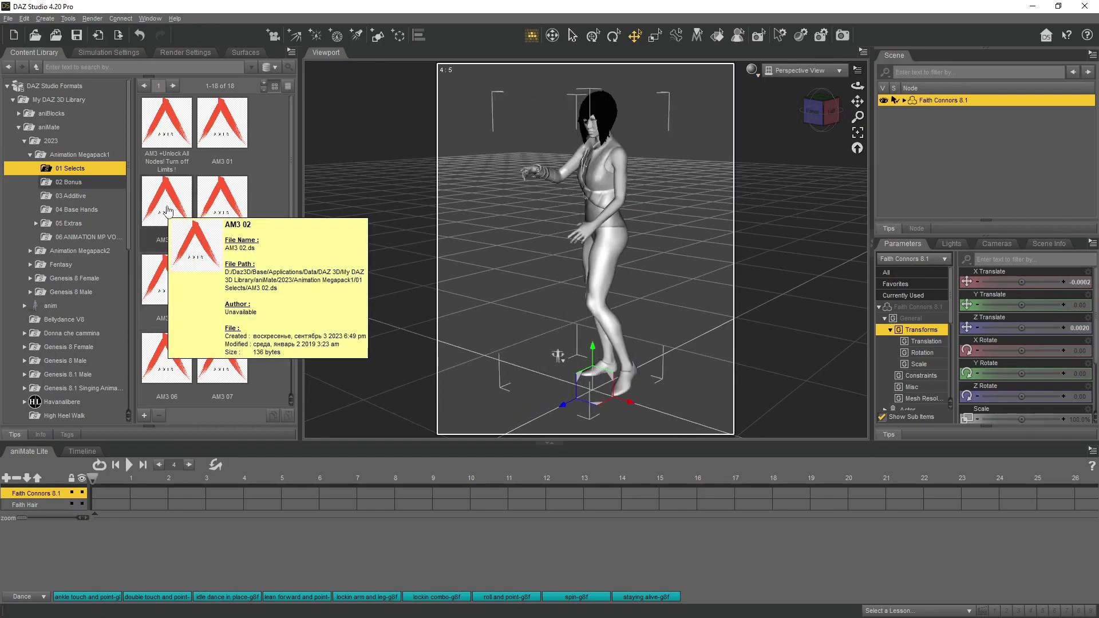
double_click(152, 230)
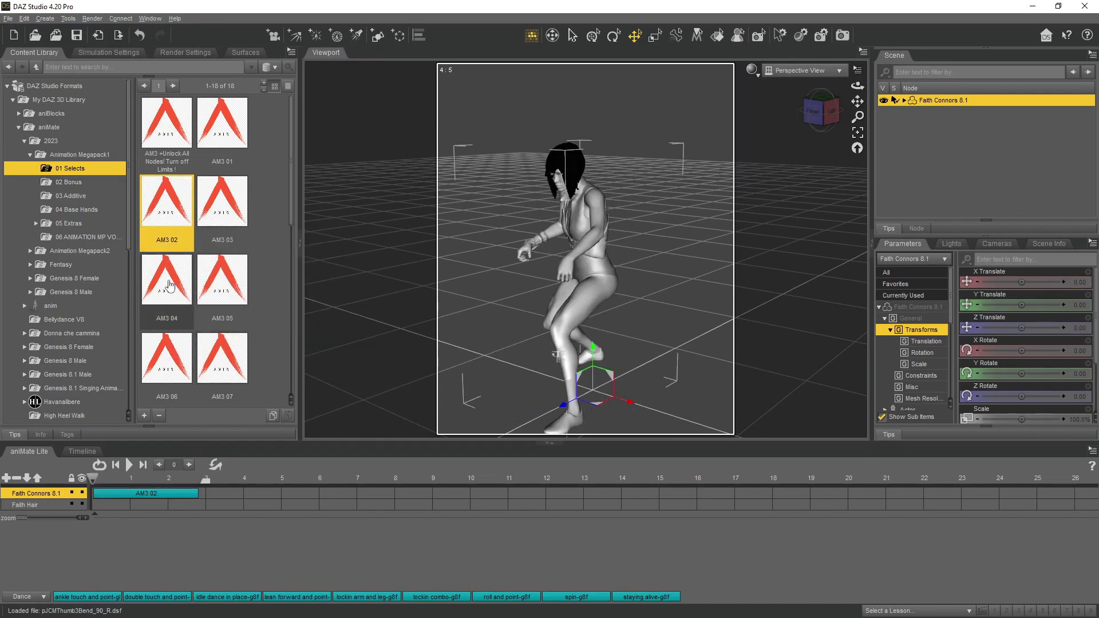
left_click(68, 182)
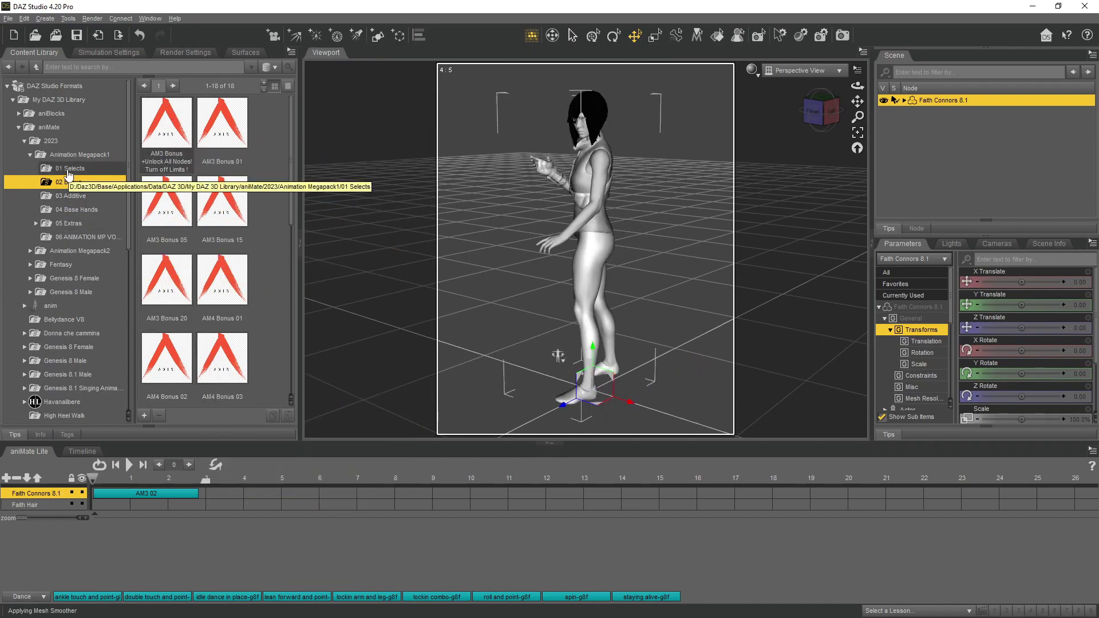
Step: Browse the Megapack1 06 folder and Animation Megapack2's Bonus+HandAnims folder for a suitable animation
left_click(84, 250)
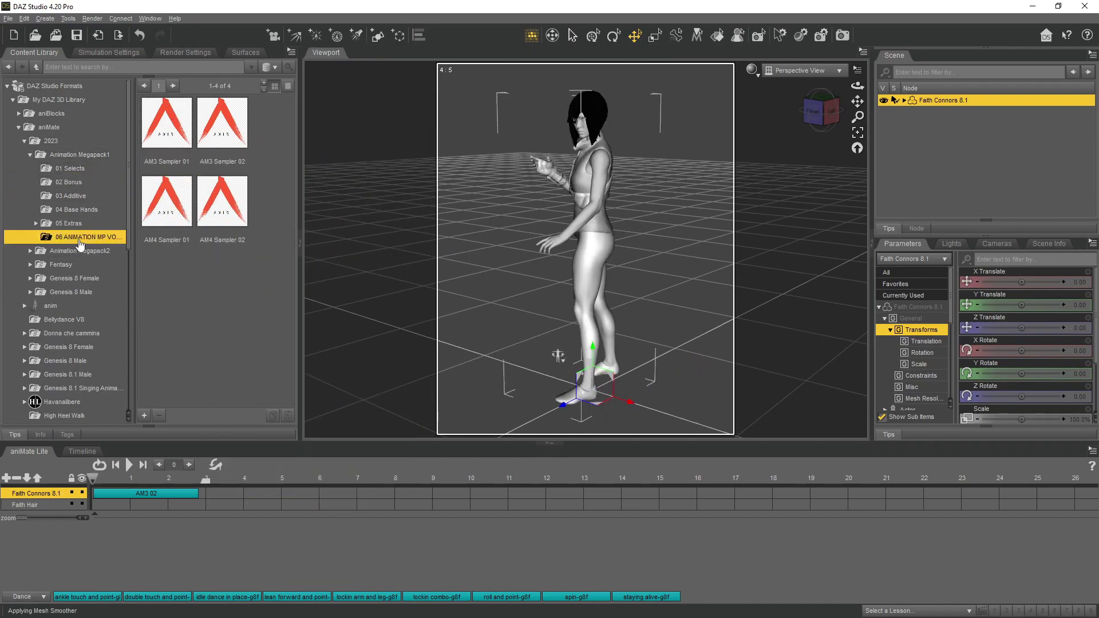
left_click(31, 155)
left_click(31, 168)
left_click(69, 182)
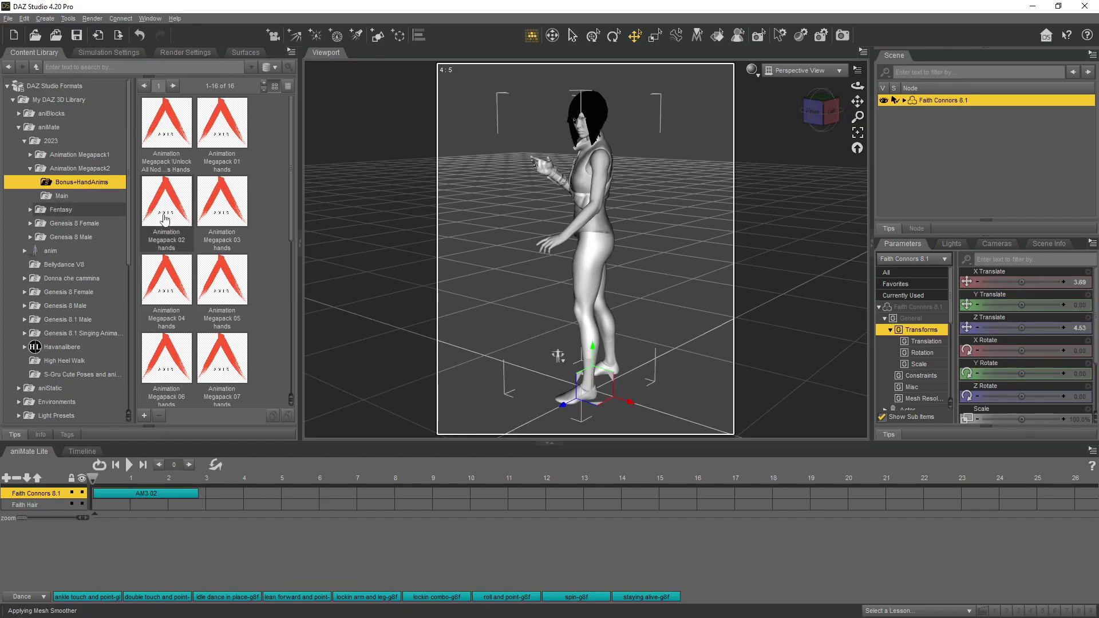
scroll(166, 269, "down", 5)
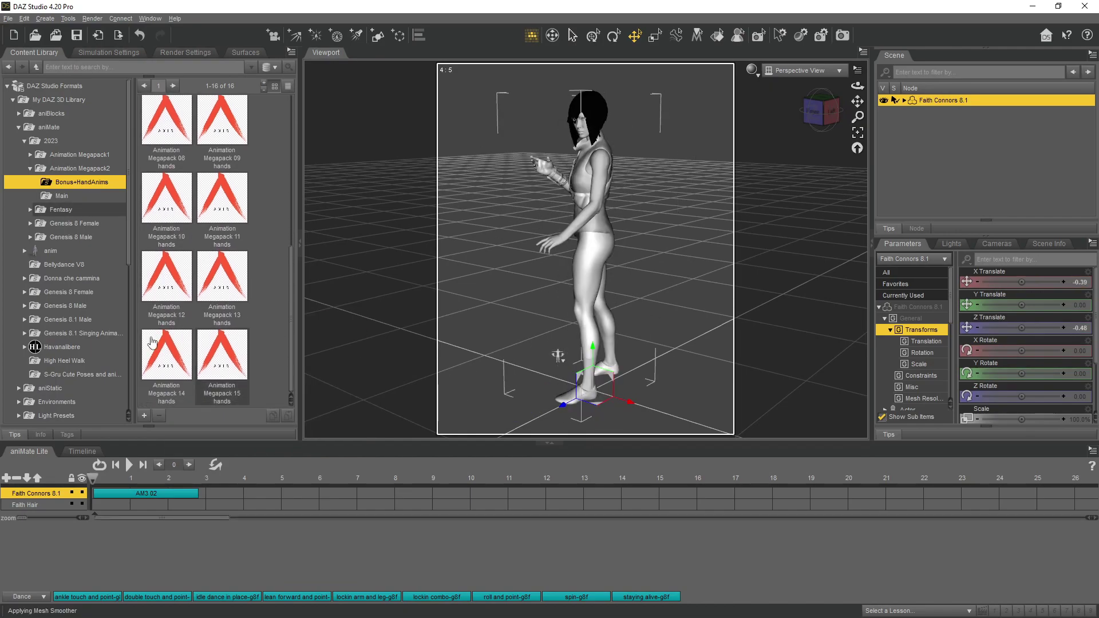
mouse_move(170, 271)
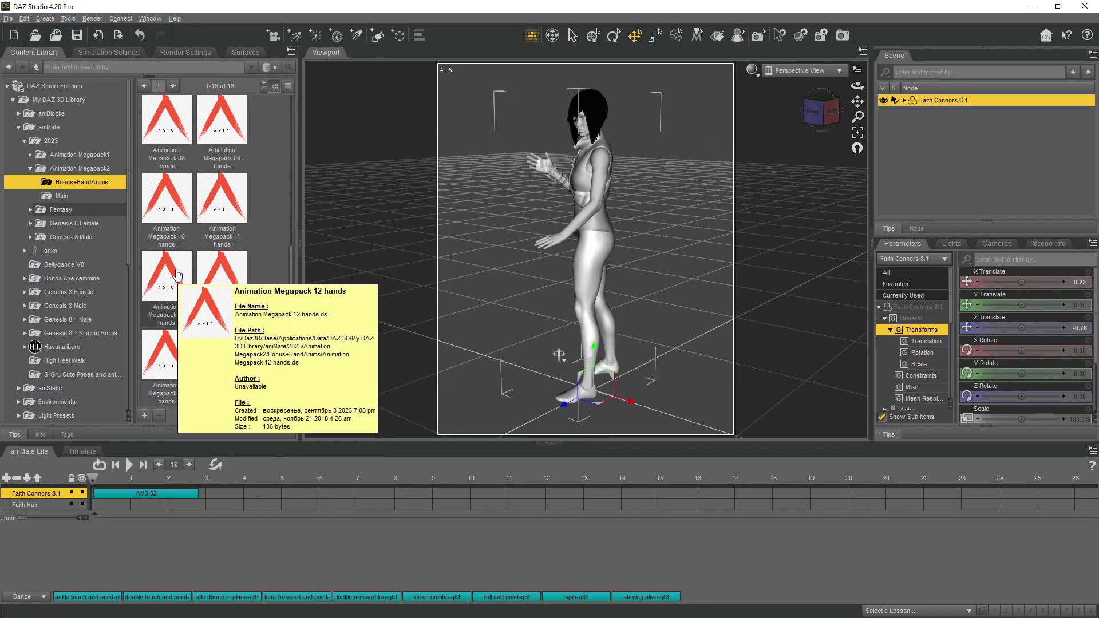
Step: Add AM3 Bonus 05 from Megapack1's 02 Bonus folder after AM3 02 on the Faith Connors 8.1 track and play it back
left_click(31, 168)
left_click(31, 154)
left_click(65, 183)
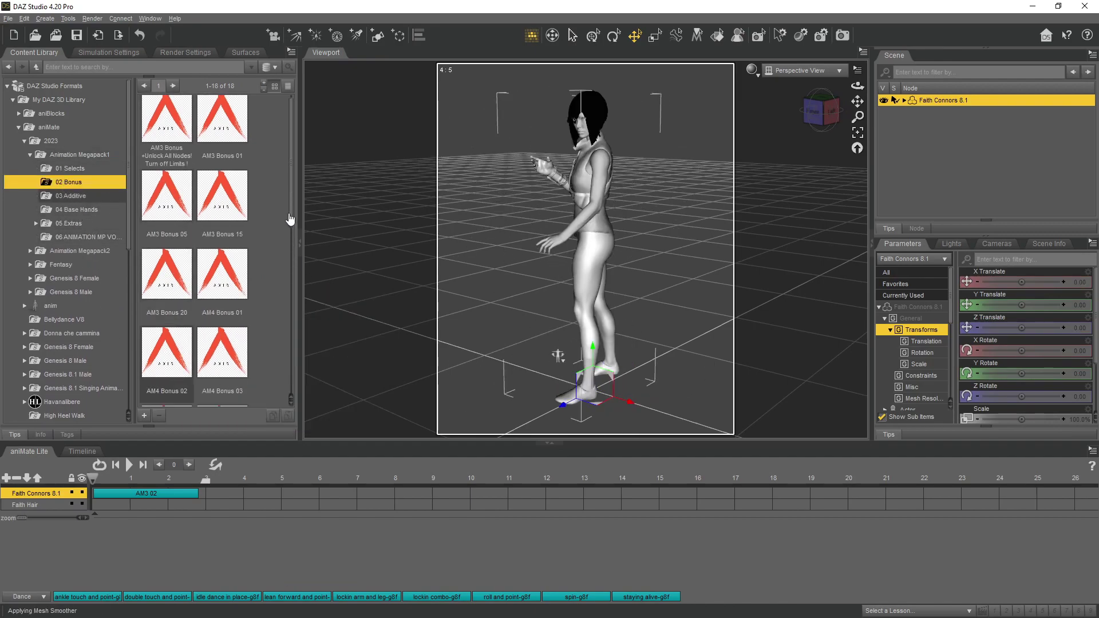
left_click_drag(166, 203, 202, 500)
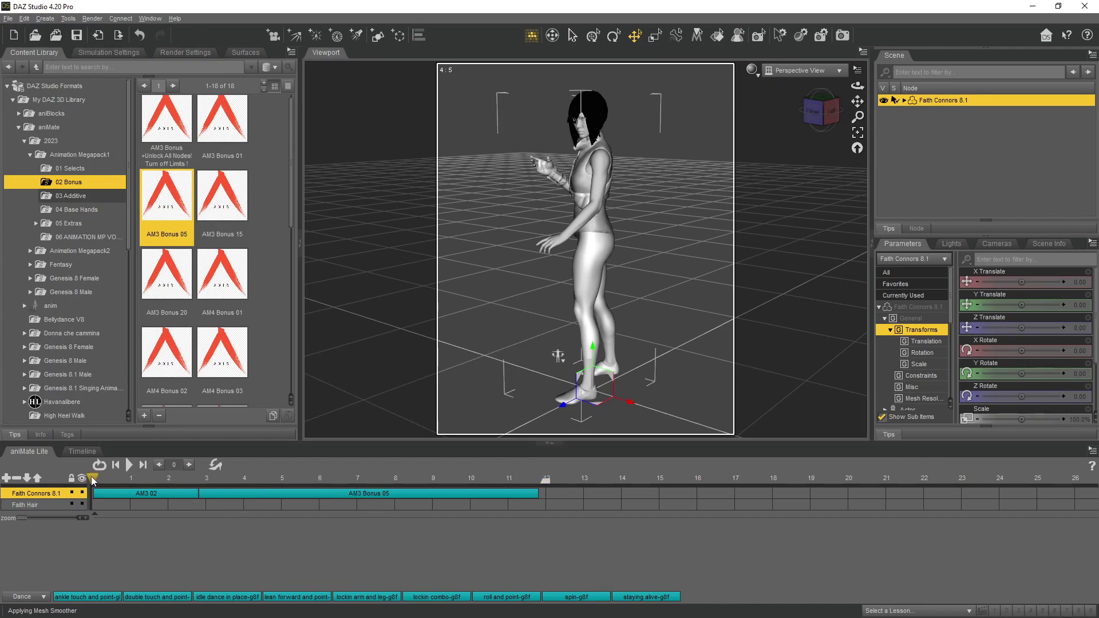
left_click(129, 465)
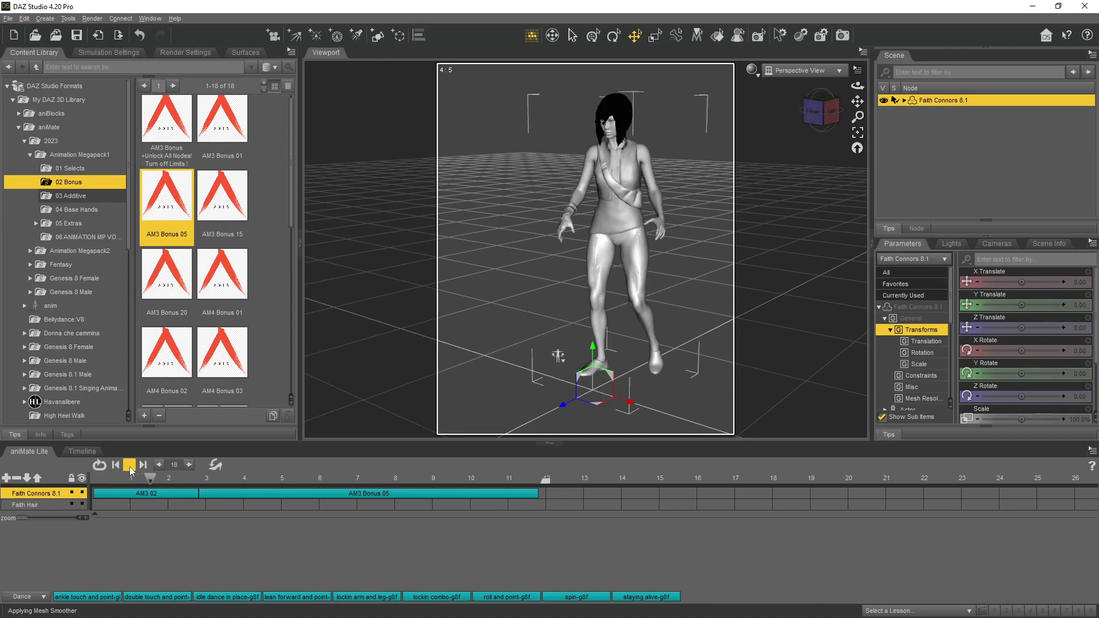
left_click(129, 467)
Step: Delete the AM3 02 block, move AM3 Bonus 05 to the track's start and return the playhead to frame 0
left_click(181, 499)
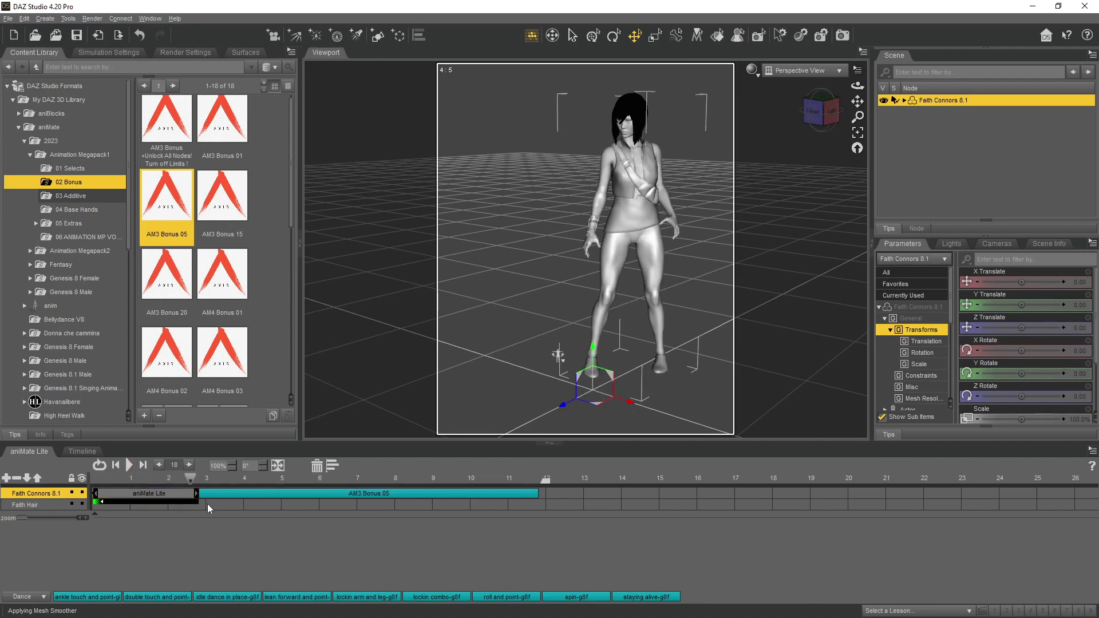
key("Delete")
key("ctrl+z")
left_click(155, 495)
key("Delete")
left_click_drag(265, 496, 165, 489)
left_click(434, 486)
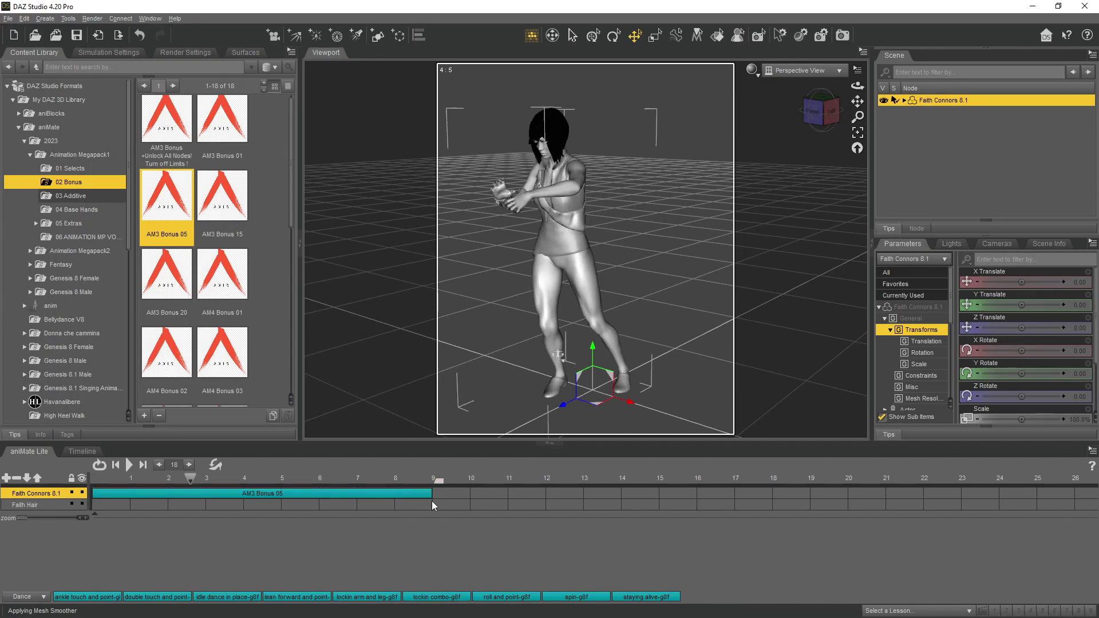
left_click(432, 503)
left_click_drag(190, 479, 80, 482)
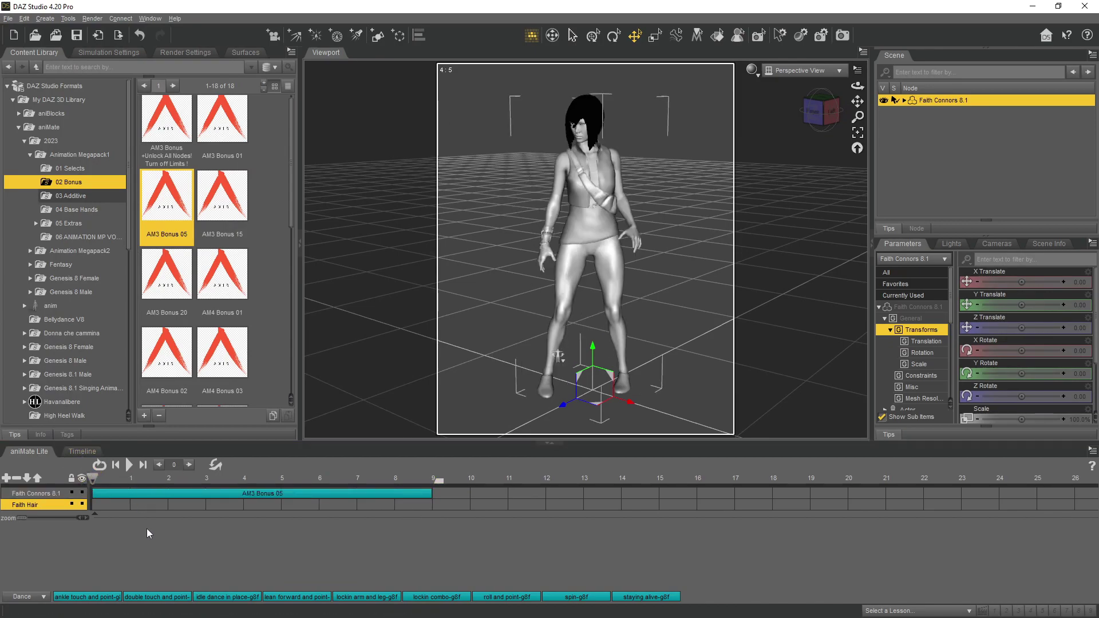
Step: Bake the aniMate animation to studio keyframes and show the keys in the Timeline
left_click_drag(155, 493, 114, 500)
right_click(116, 544)
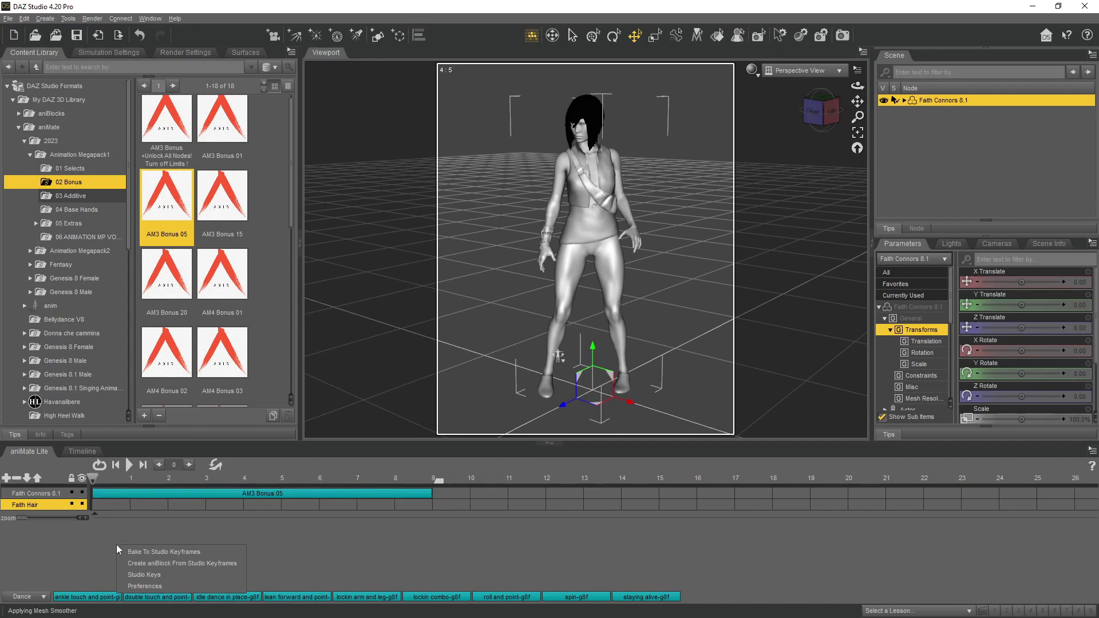
left_click(131, 553)
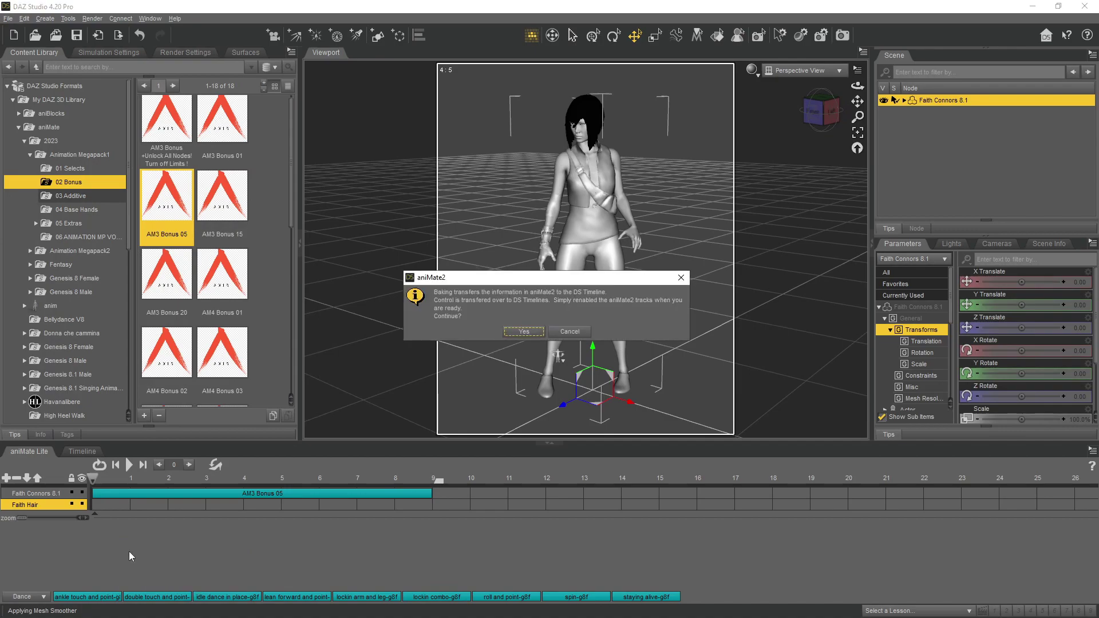
left_click(524, 332)
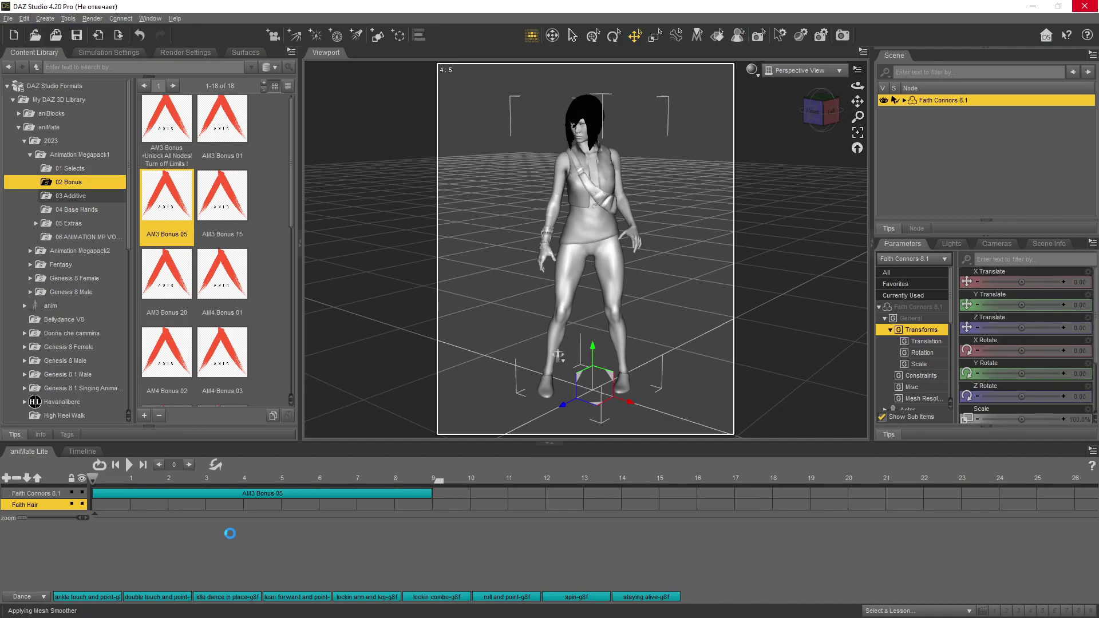
left_click(82, 452)
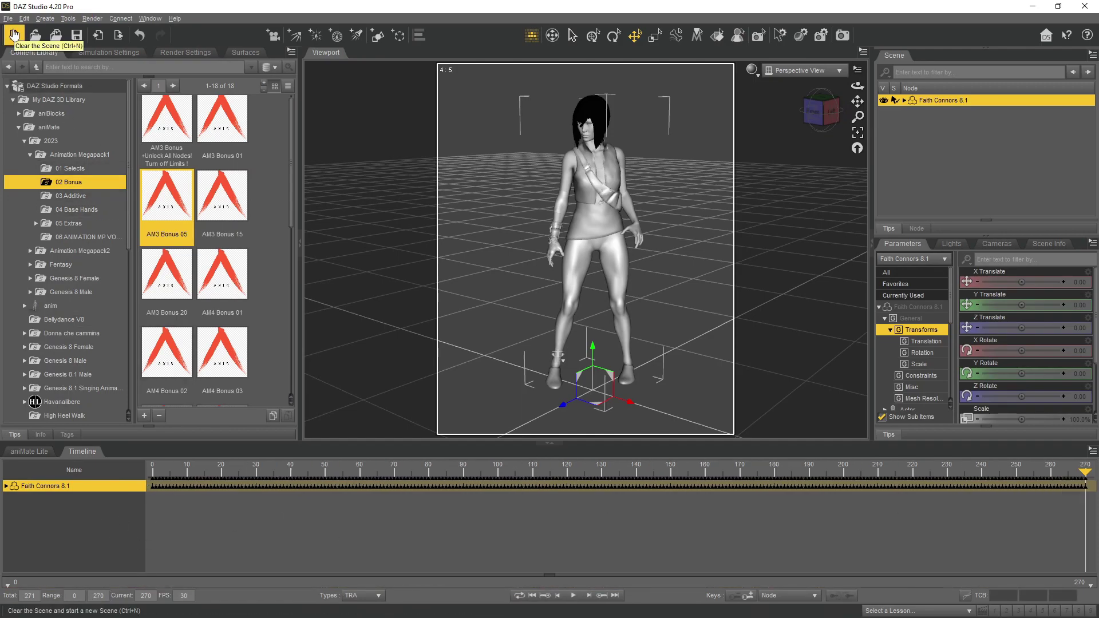
Step: Check the contents of the DAZ project folder in the file explorer and minimize its window
key("super")
left_click(234, 606)
left_click(150, 343)
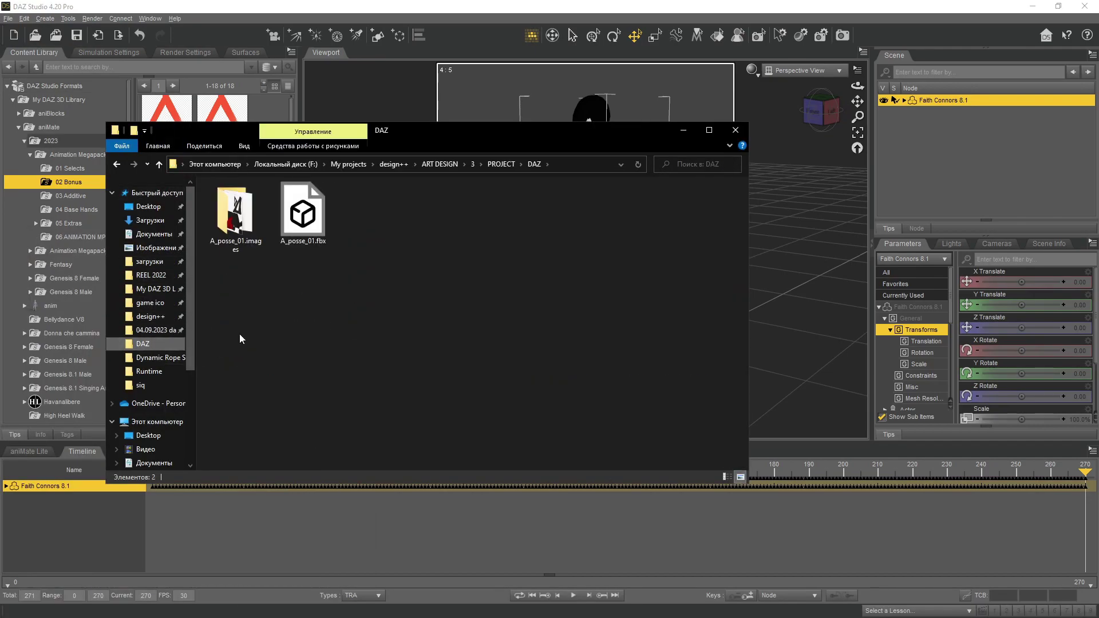
left_click(683, 132)
Step: Return to frame 0 and export the animation as anim_pose_01.fbx in FBX 2020 -- Binary format with embedded and collected textures
left_click(8, 19)
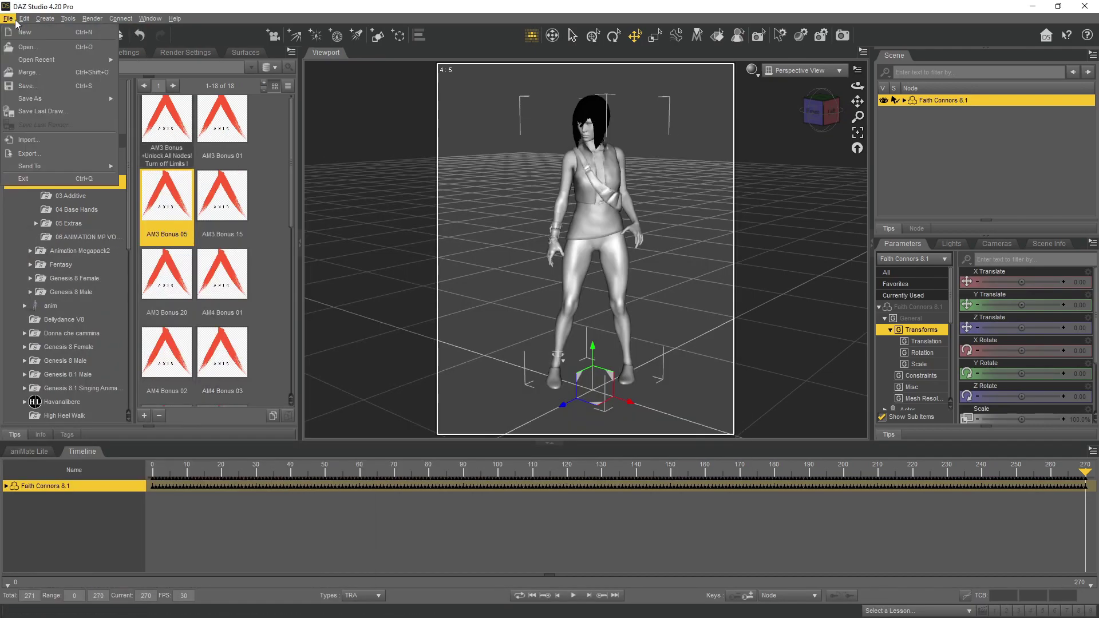
left_click(151, 470)
left_click(34, 153)
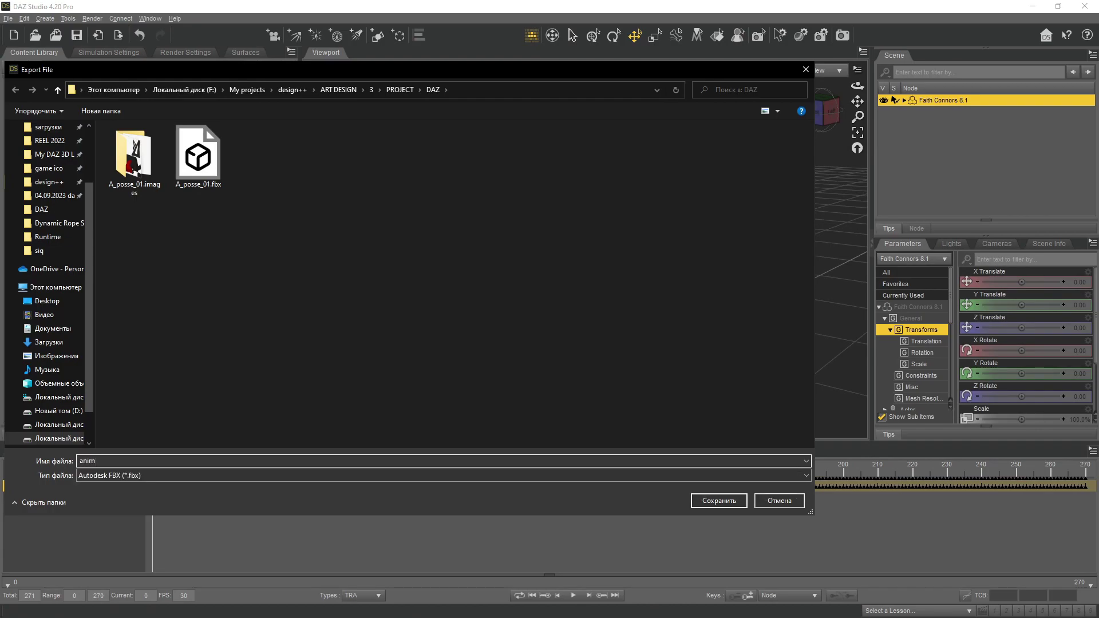
left_click(719, 502)
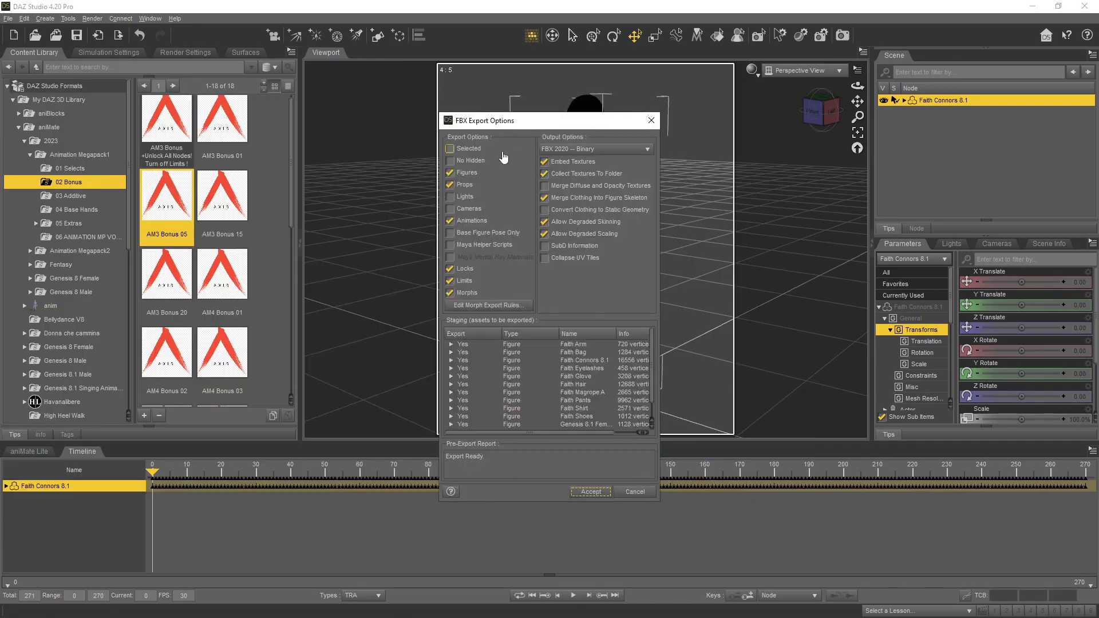
left_click(592, 492)
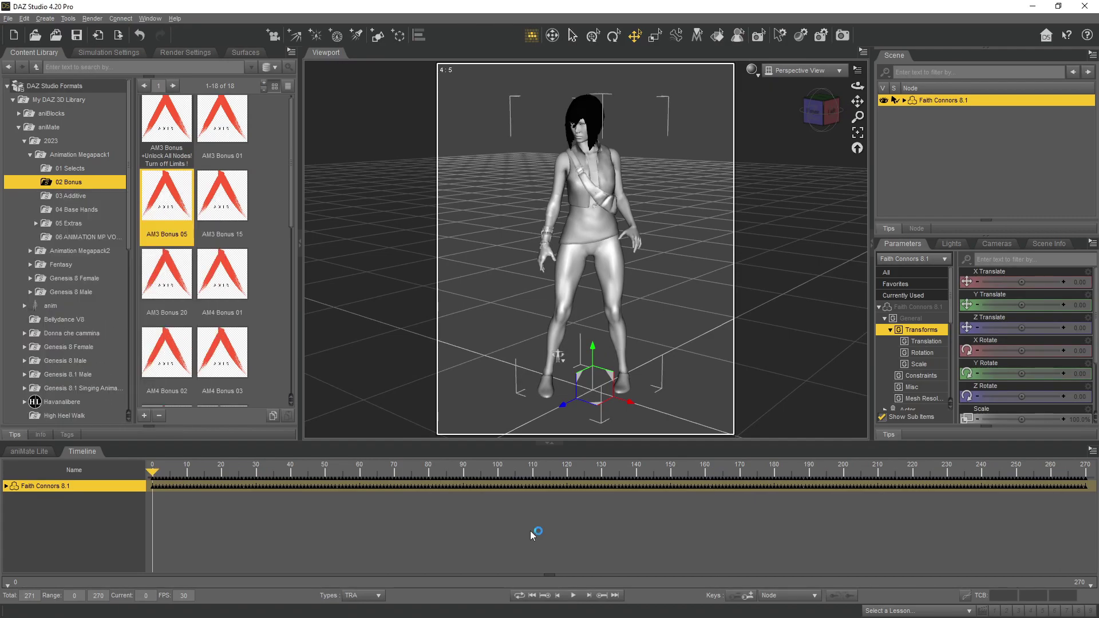
Step: Close DAZ Studio and launch Cinema 4D
left_click(1084, 7)
left_click(547, 323)
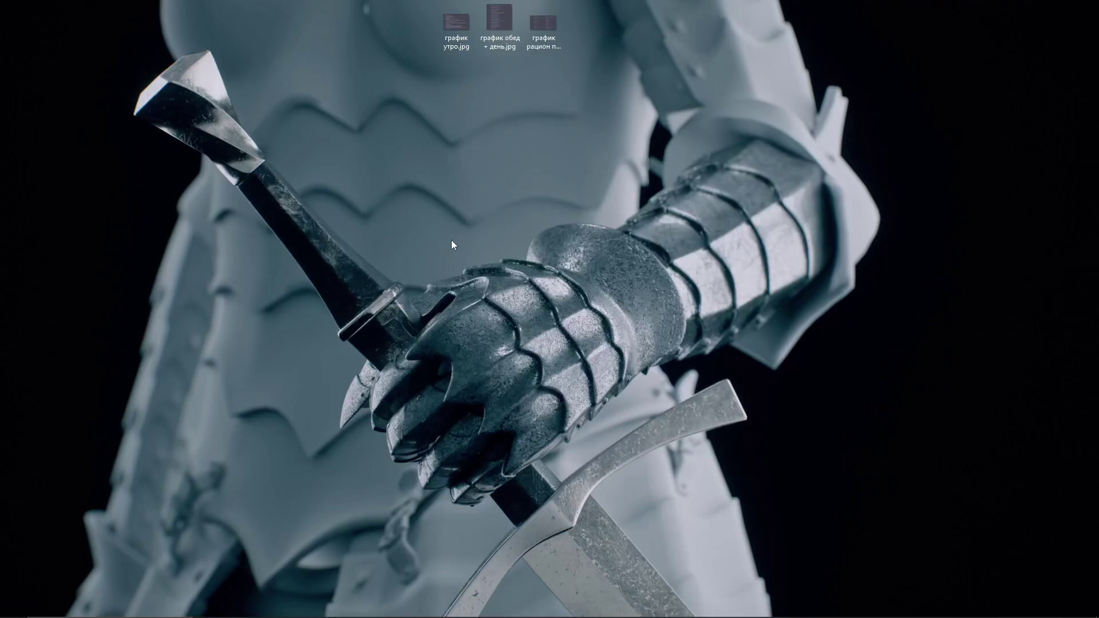
left_click(273, 16)
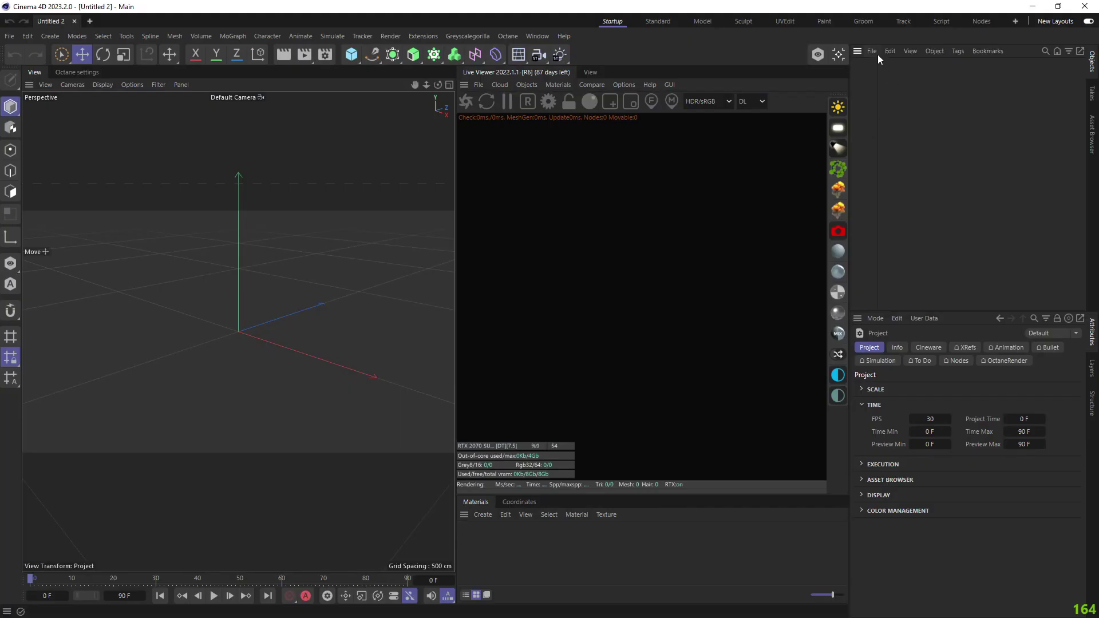
Step: Merge A_posse_01.fbx from the DAZ project folder into the empty scene with the FBX import options accepted
left_click(872, 51)
left_click(896, 87)
left_click(386, 112)
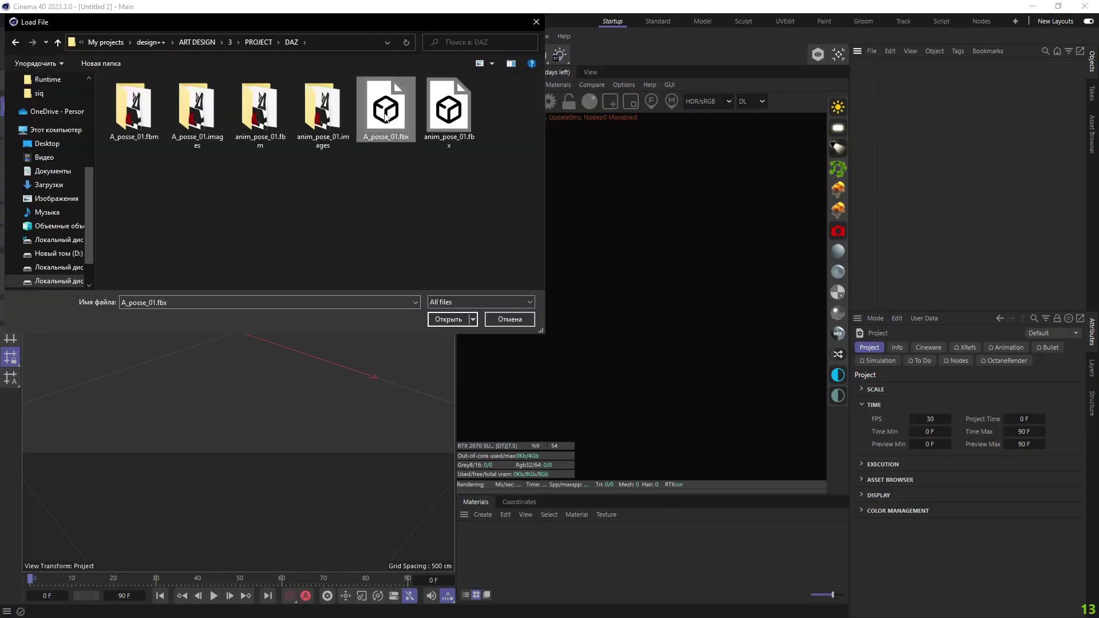
key("F2")
left_click(445, 321)
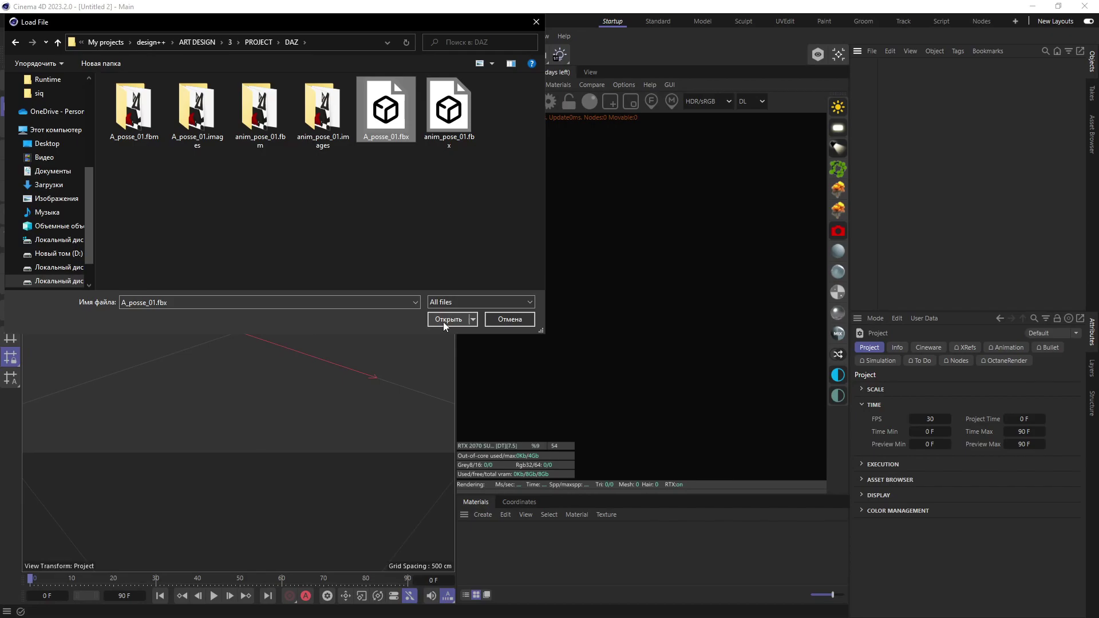
left_click(450, 318)
left_click(480, 426)
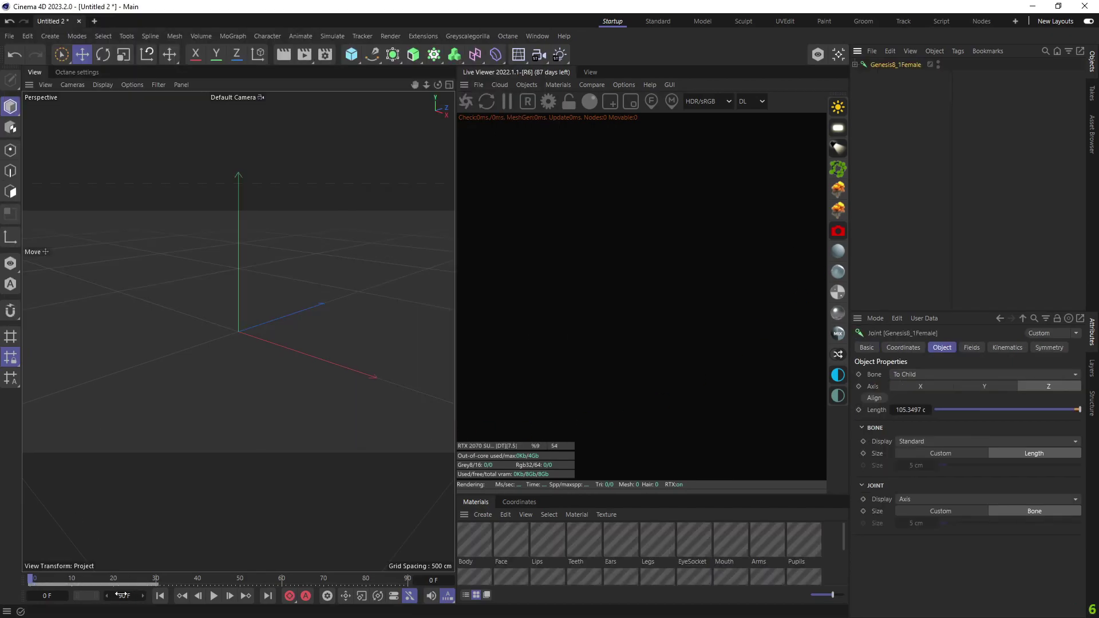
Step: Set the project's end frame to 270 and frame the imported character in the perspective view
left_click(122, 594)
type("27")
key("Return")
scroll(229, 228, "up", 6)
middle_click_drag(300, 345, 302, 305, "alt")
left_click_drag(303, 310, 337, 282, "alt")
Step: Select the character's hair mesh and expand the Genesis8_1Female joint hierarchy through hip, chest and neck to the head joint
left_click(856, 64)
left_click(885, 86)
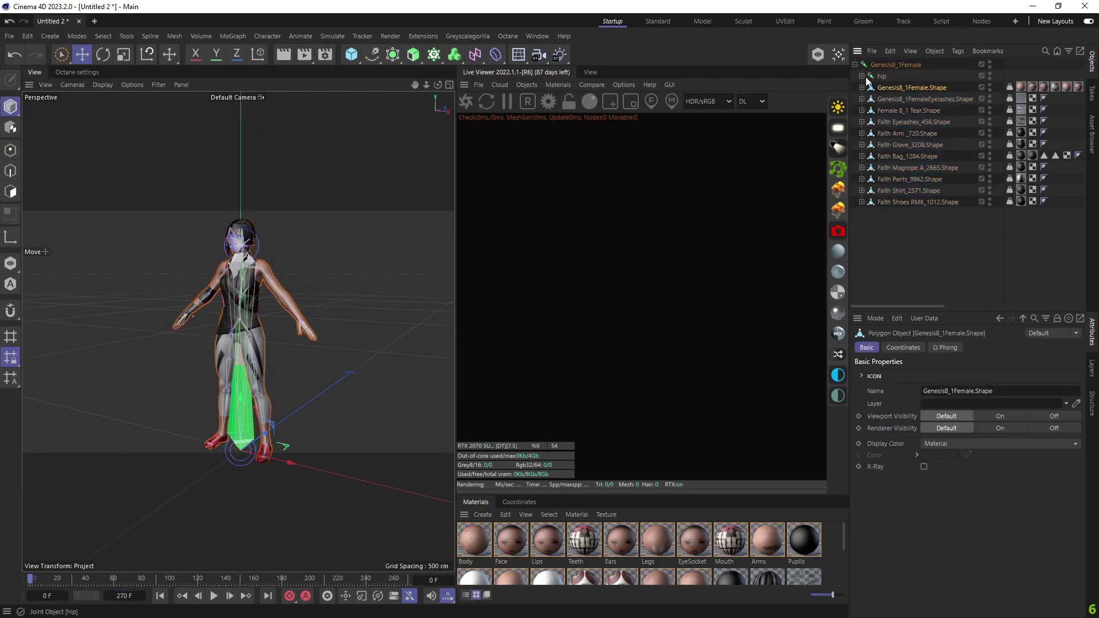
left_click(861, 76)
left_click(869, 99)
left_click(876, 110)
left_click(882, 121)
left_click(247, 231)
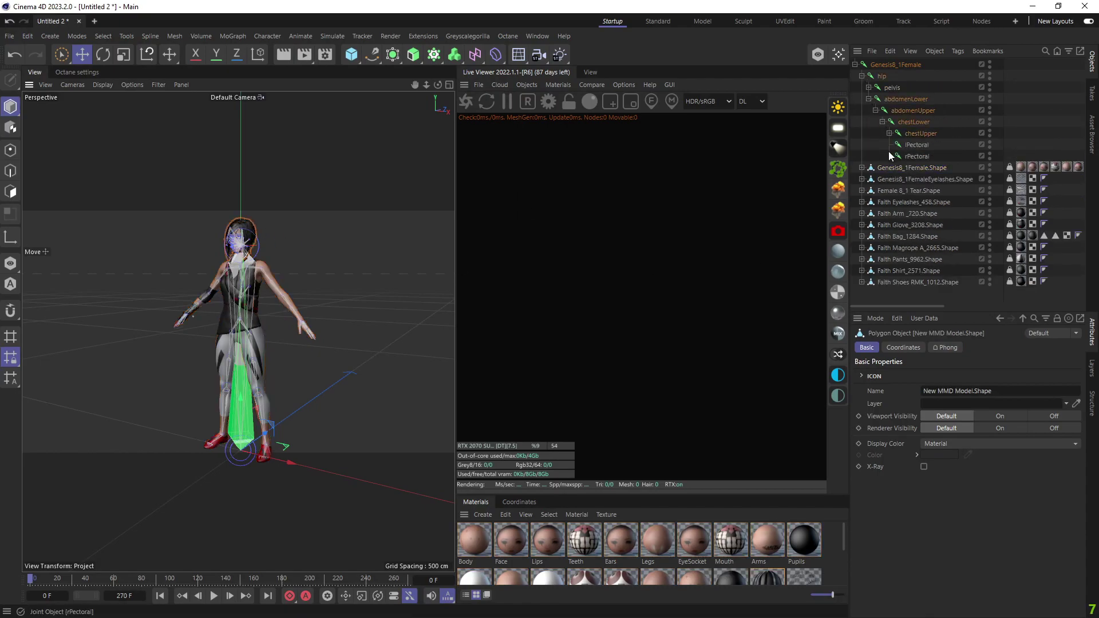
left_click(889, 133)
left_click(896, 167)
left_click(903, 178)
left_click(910, 190)
left_click(917, 282)
Step: Move New MMD Model.Shape out of the head joints to sit directly above Genesis8_1Female.Shape, and collapse the hip hierarchy
scroll(938, 171, "down", 3)
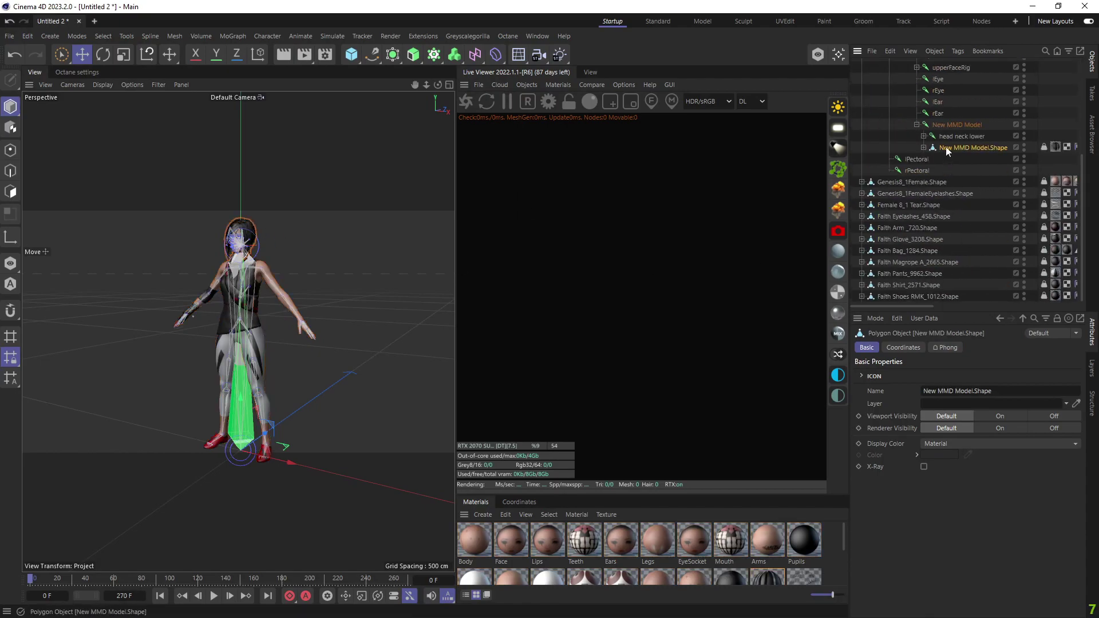
left_click_drag(931, 178, 933, 176)
scroll(943, 201, "up", 2)
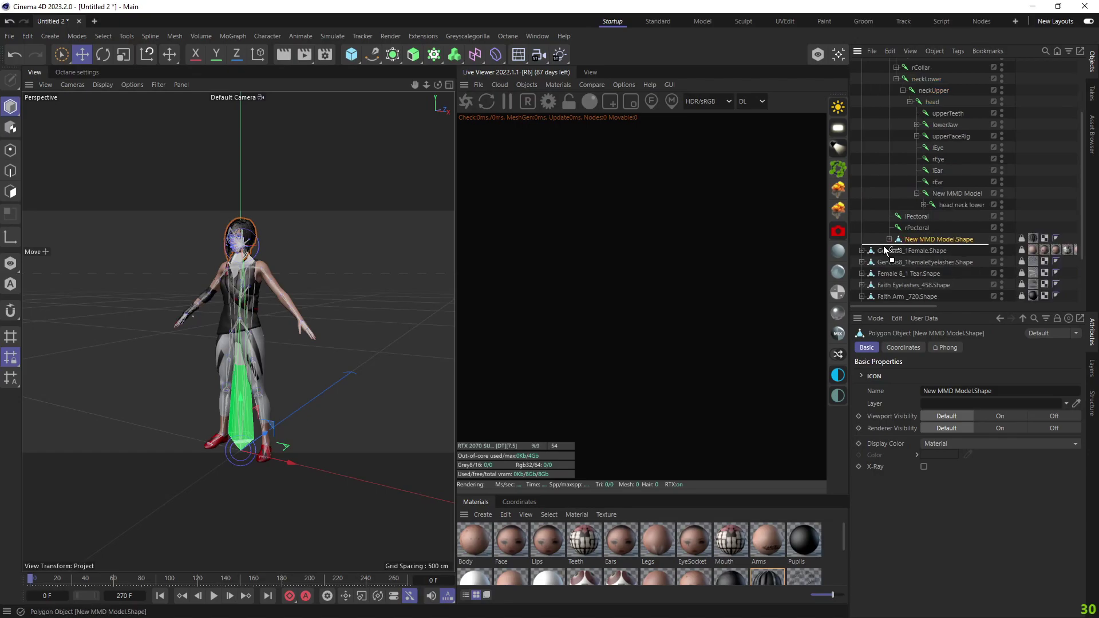
left_click_drag(886, 250, 887, 250)
scroll(923, 228, "up", 3)
left_click(861, 76)
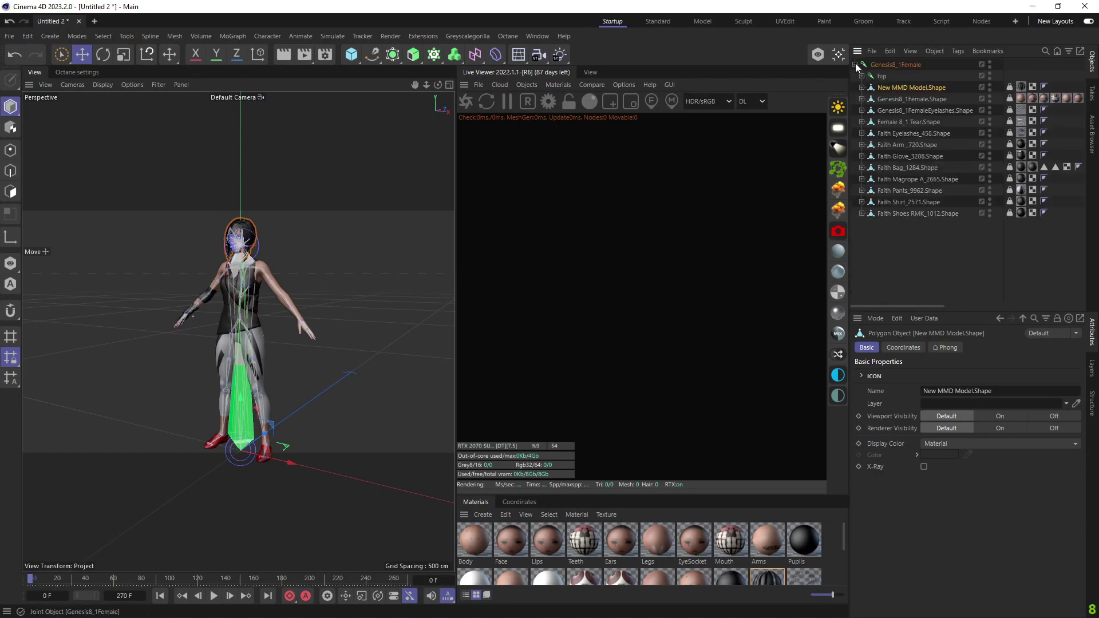
Step: Move all the character meshes out of Genesis8_1Female to the top level and group them with the joint root as A_posse_01
left_click(890, 214, "shift")
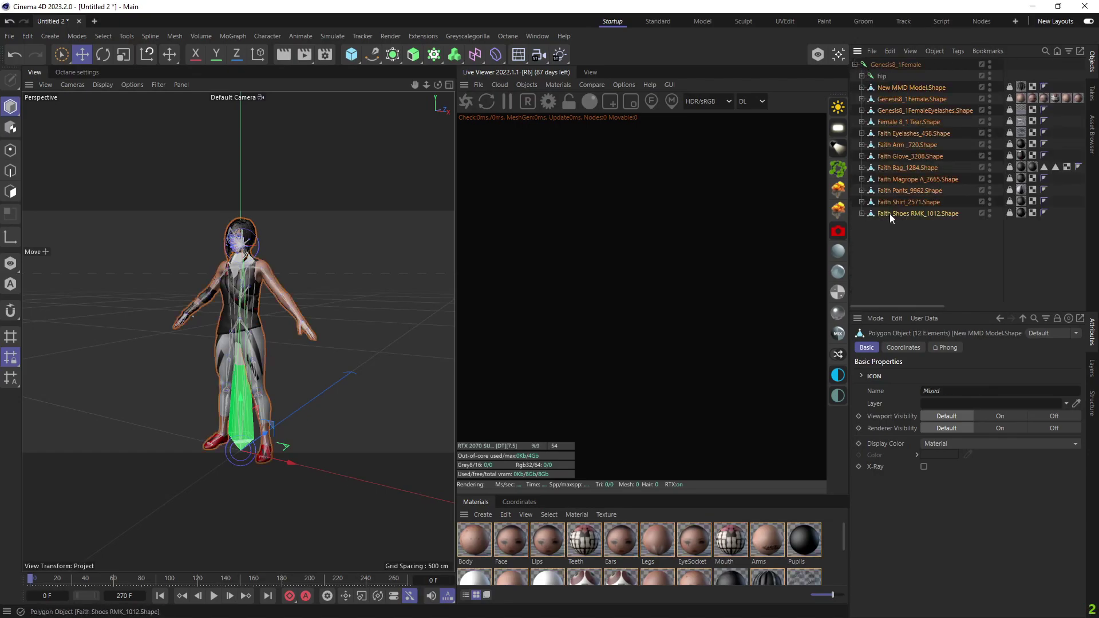
left_click_drag(889, 64, 889, 64)
left_click_drag(885, 201, 885, 62)
right_click(881, 64)
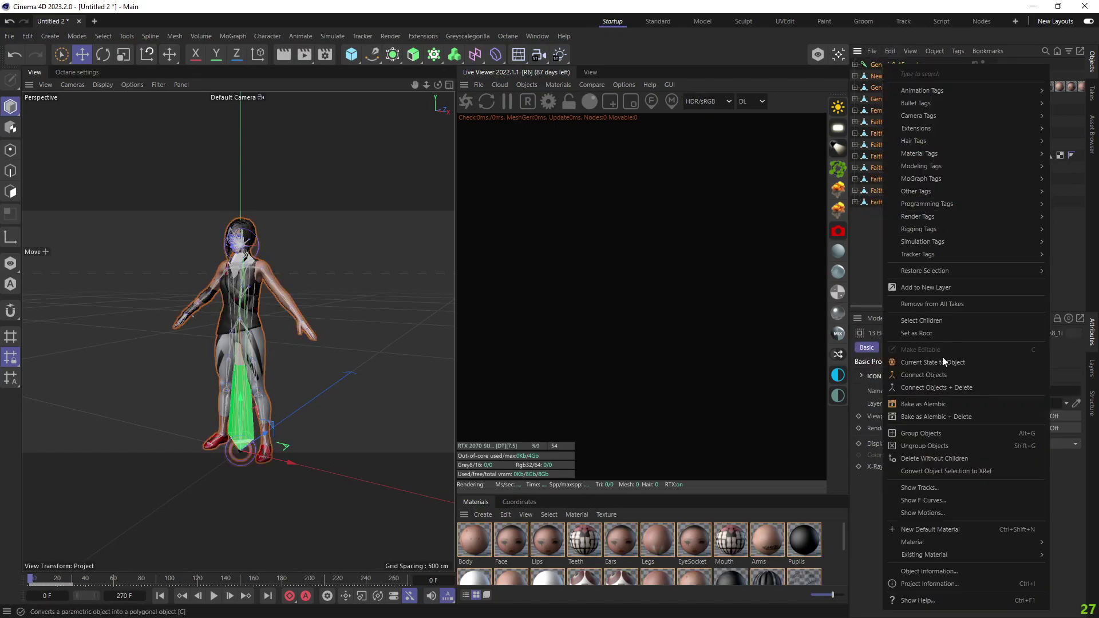
left_click(922, 434)
type("A_posse_01")
key("Return")
Step: Merge anim_pose_01.fbx from the DAZ project folder into the scene with the FBX import options accepted
left_click(874, 50)
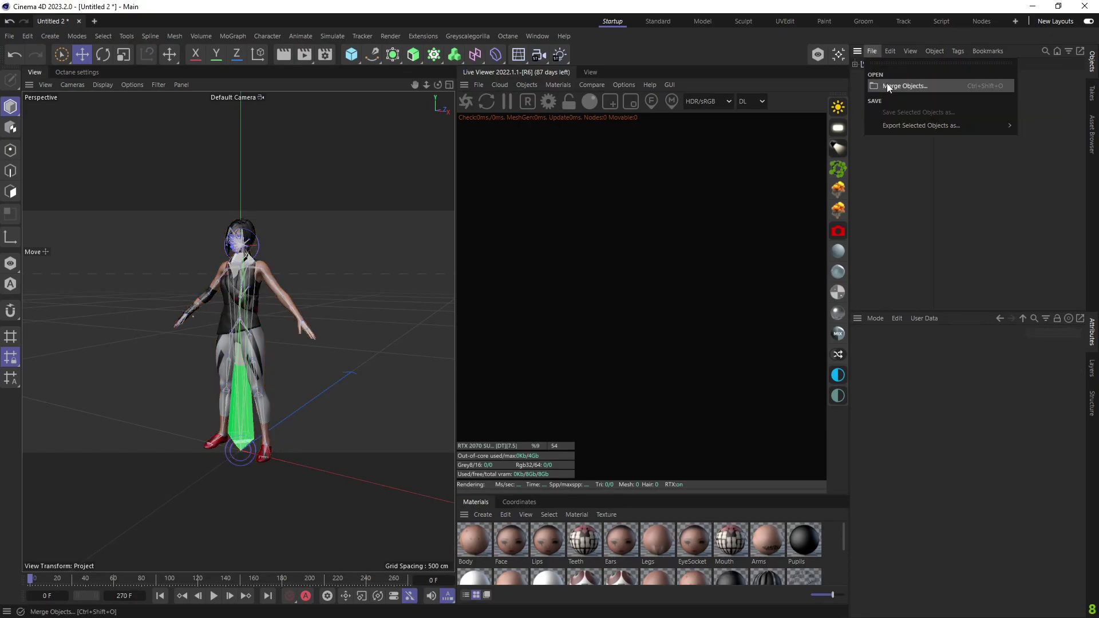
left_click(887, 84)
double_click(137, 98)
left_click(450, 113)
key("F2")
left_click(449, 212)
double_click(449, 114)
left_click(436, 434)
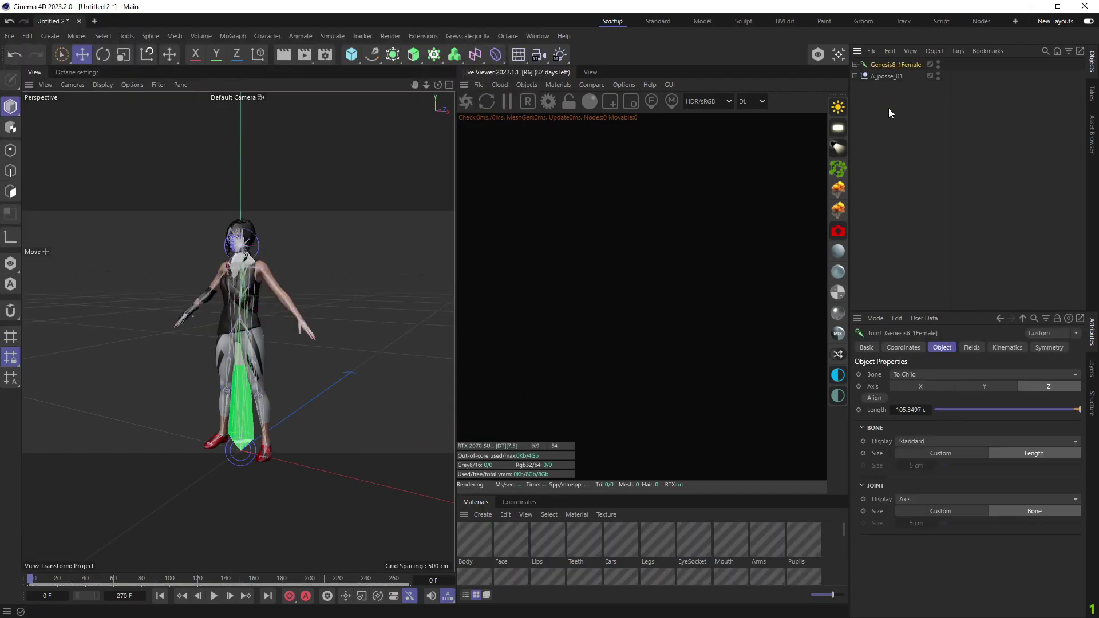
Step: Group the newly imported Genesis8_1Female hierarchy under a null named anim_pose_01
right_click(875, 63)
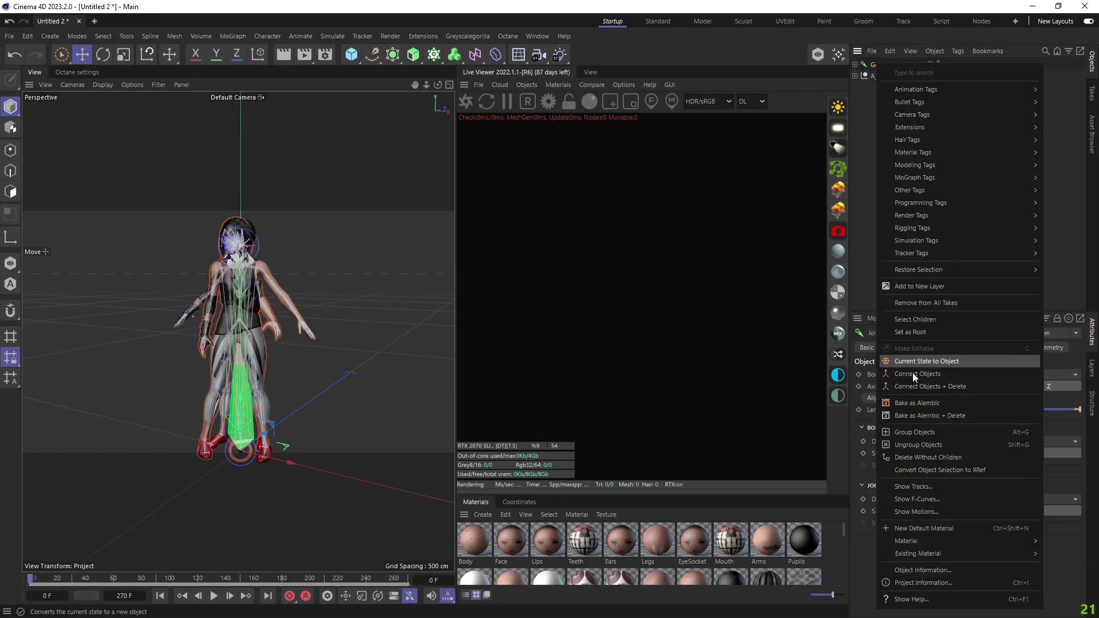
left_click(915, 433)
type("anim_pose_01")
left_click(889, 127)
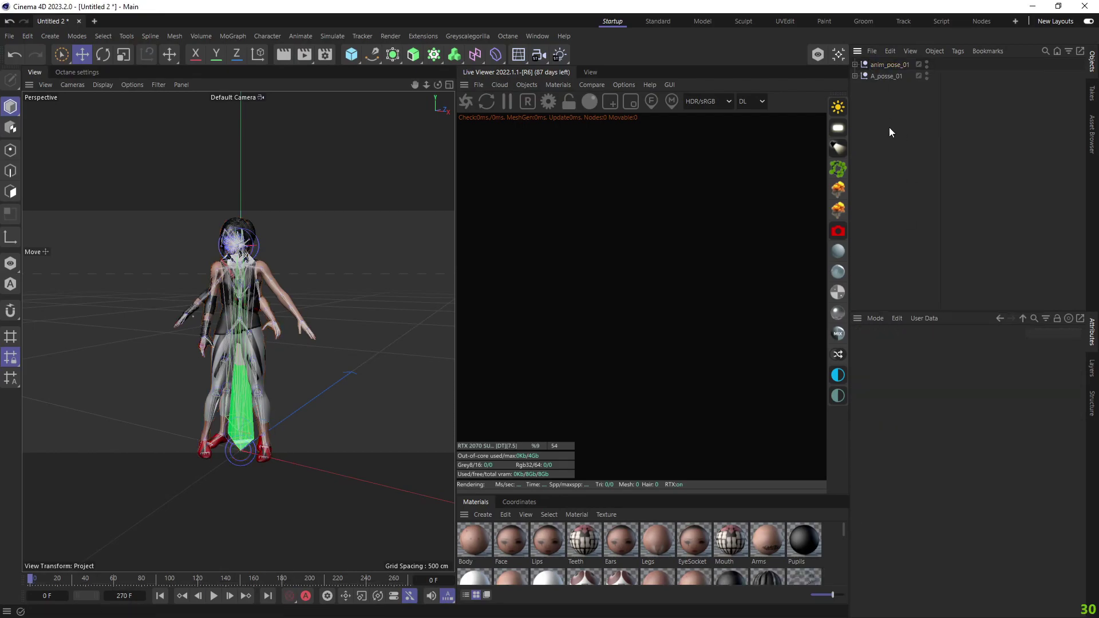
Step: Add a motion clip with position, rotation and parameter tracks for A_posse_01 and another for anim_pose_01, keeping the default settings
left_click(884, 76)
left_click(300, 36)
left_click(321, 204)
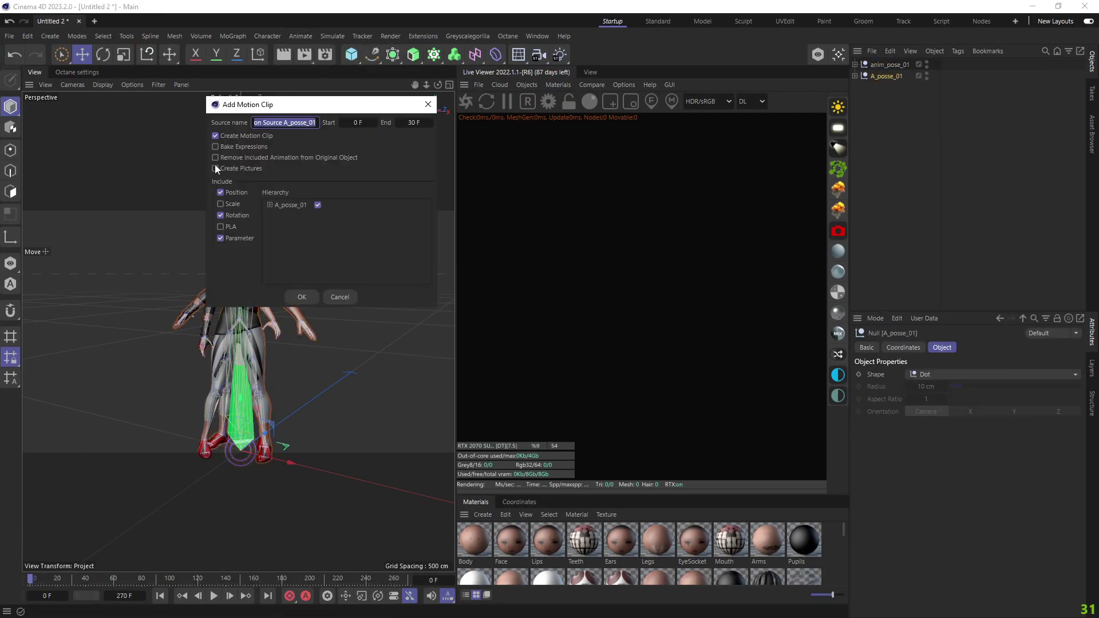
left_click(302, 297)
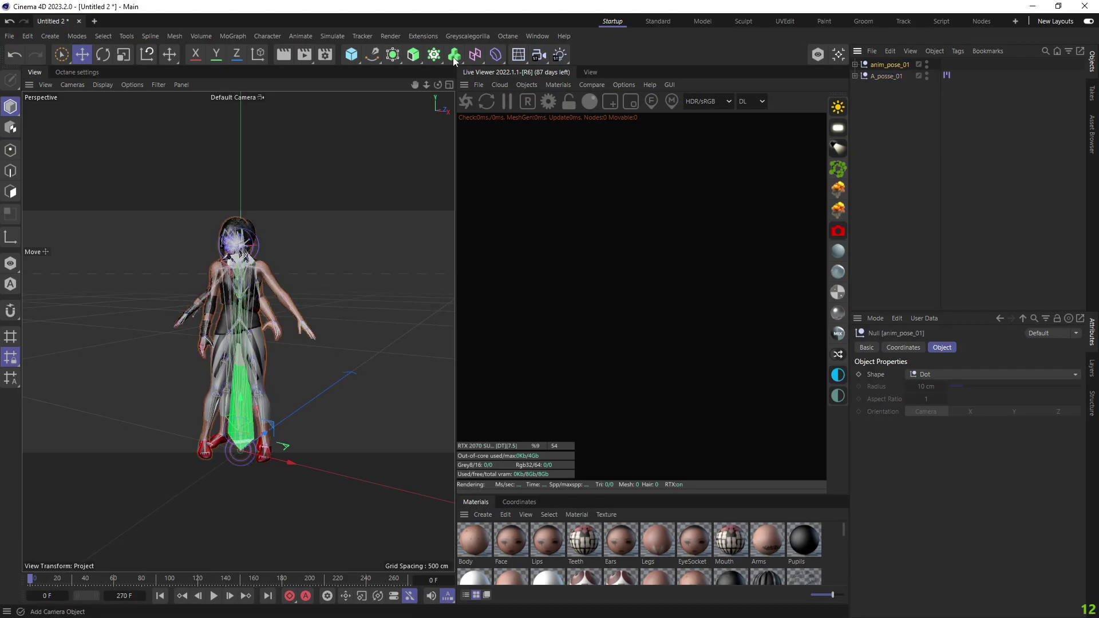
left_click(300, 35)
left_click(323, 204)
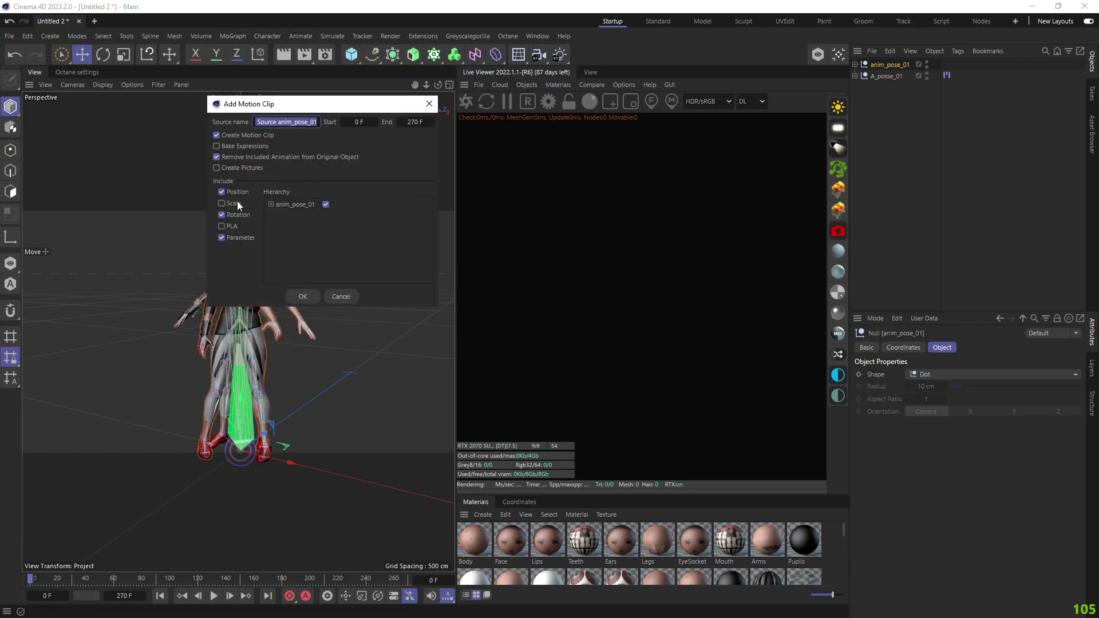
left_click(303, 297)
Step: Open A_posse_01's motion system in the timeline and place Motion Source anim_pose_01 on Layer 0 starting at 15 F, overlapping the A-pose clip
left_click(946, 76)
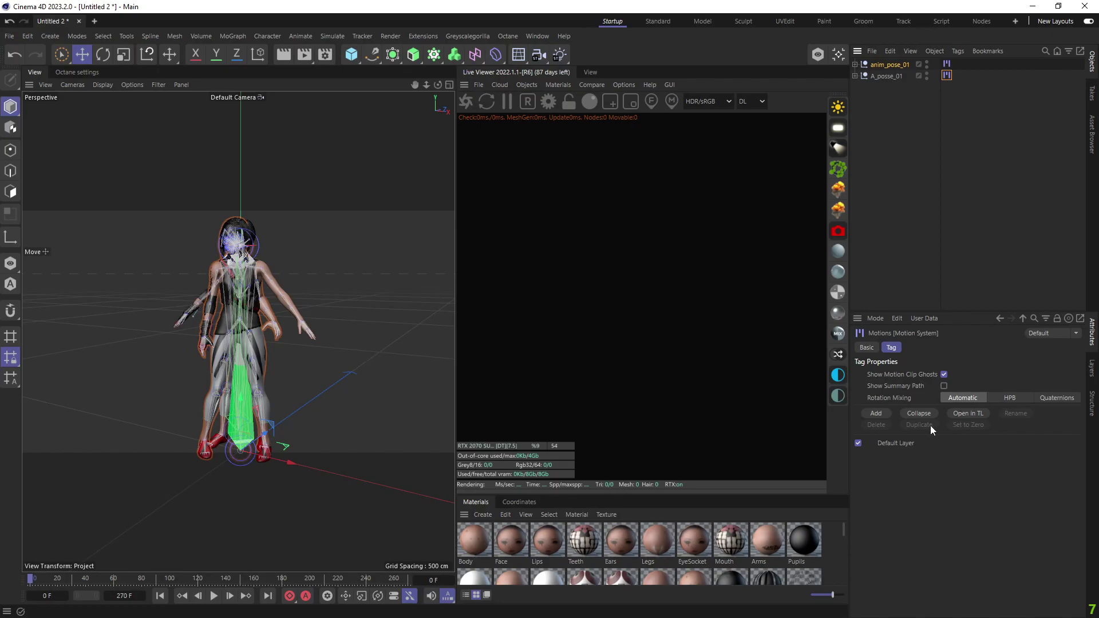
left_click(970, 414)
mouse_move(796, 198)
left_mouse_down()
mouse_move(744, 198)
mouse_move(779, 198)
left_mouse_up()
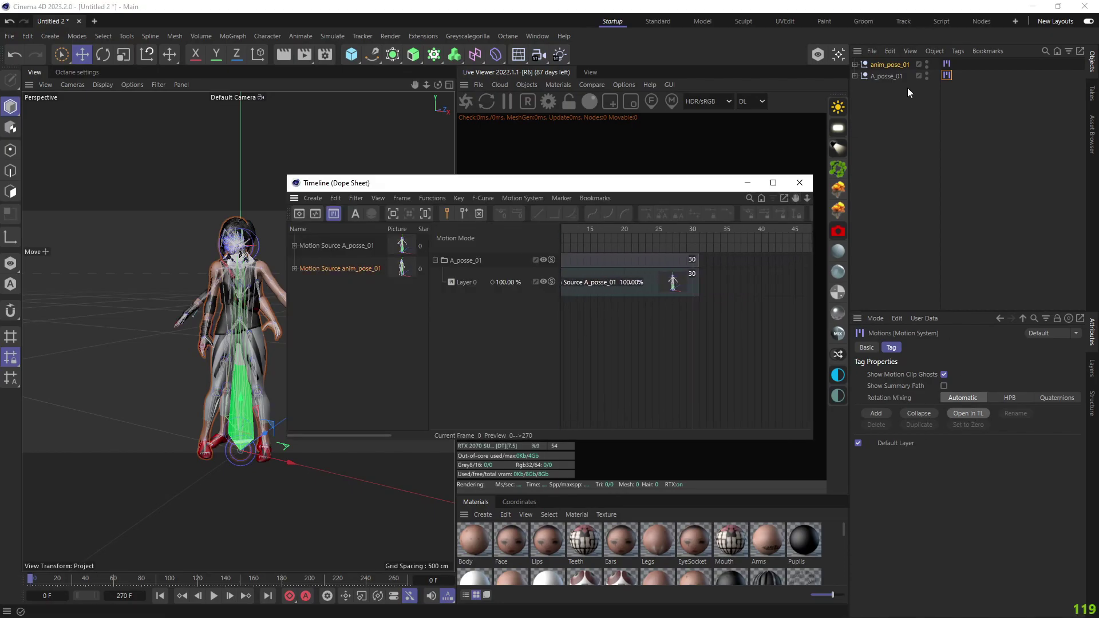
left_click_drag(734, 284, 652, 280)
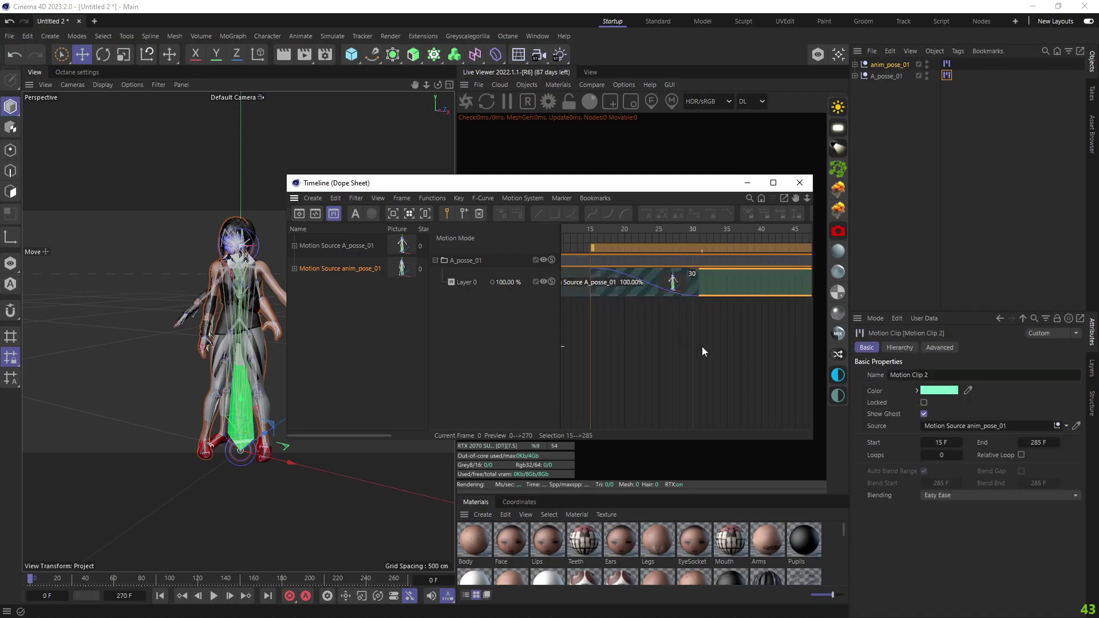
Step: Hide anim_pose_01 and the Genesis8_1Female joints inside A_posse_01, and move the timeline window clear of the viewport
left_click(927, 63)
left_click_drag(485, 183, 715, 236)
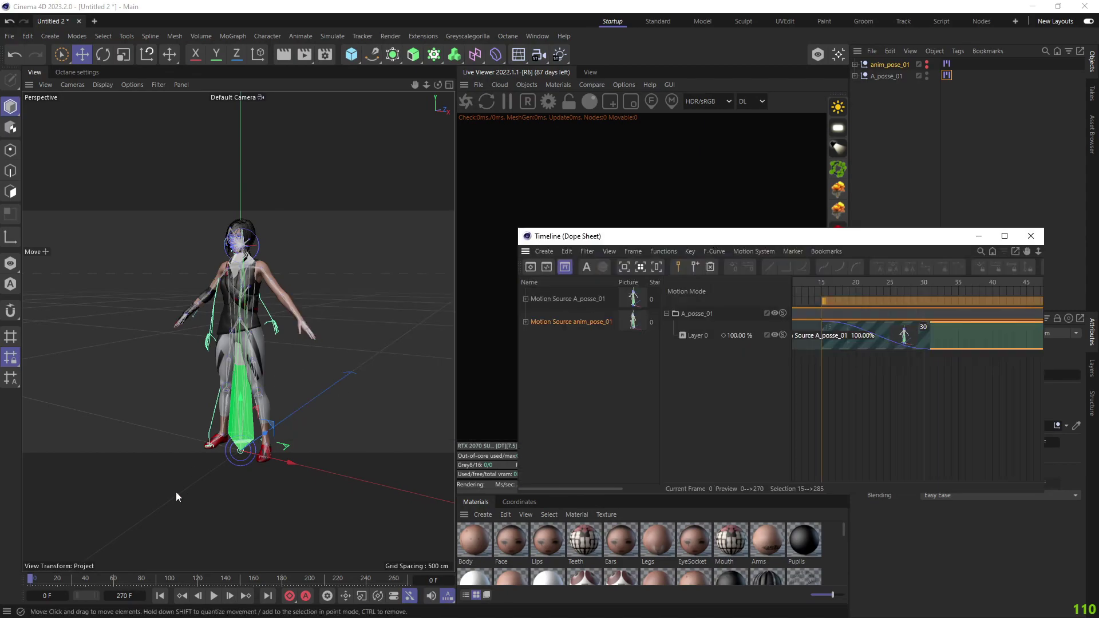
left_click(855, 76)
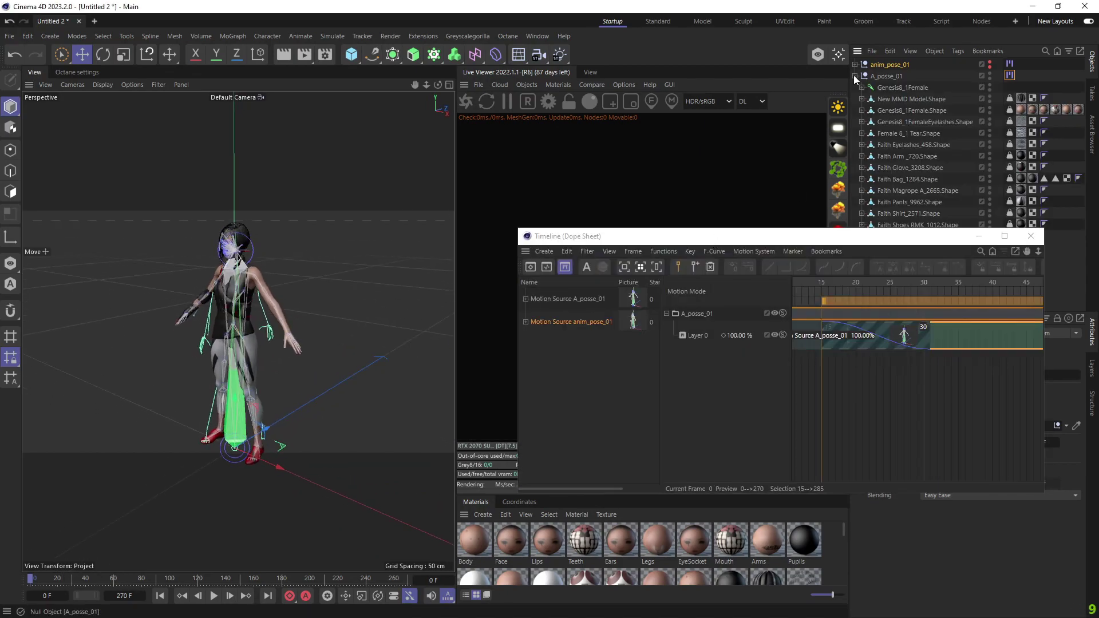
left_click(990, 85)
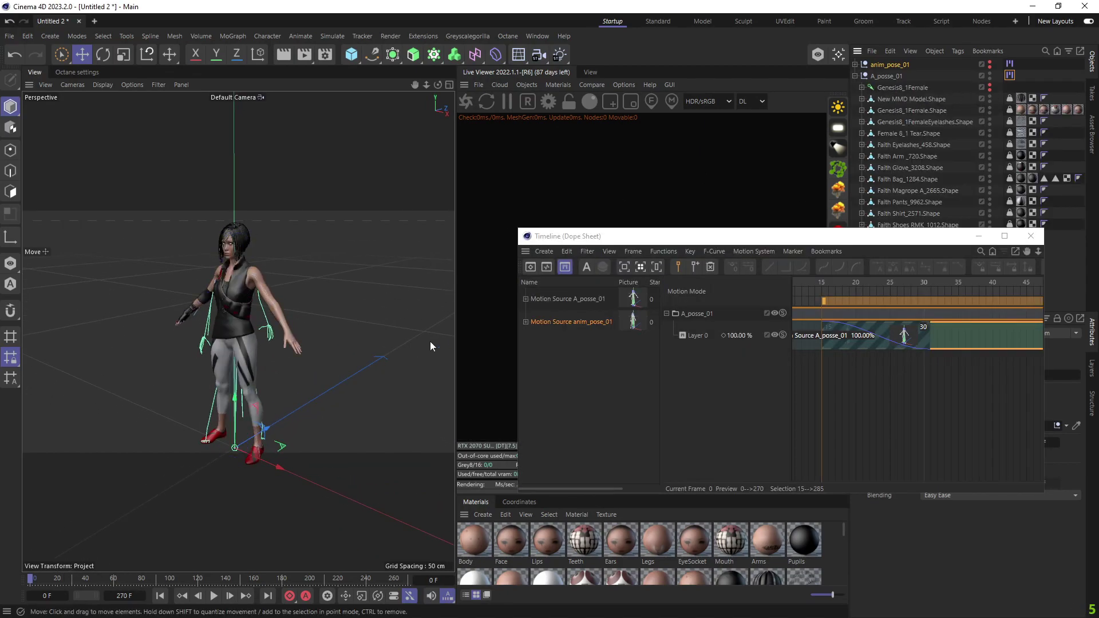
Step: Play back the A-pose-to-animation transition, rewind to the start, close the timeline window and collapse A_posse_01
scroll(346, 335, "down", 3)
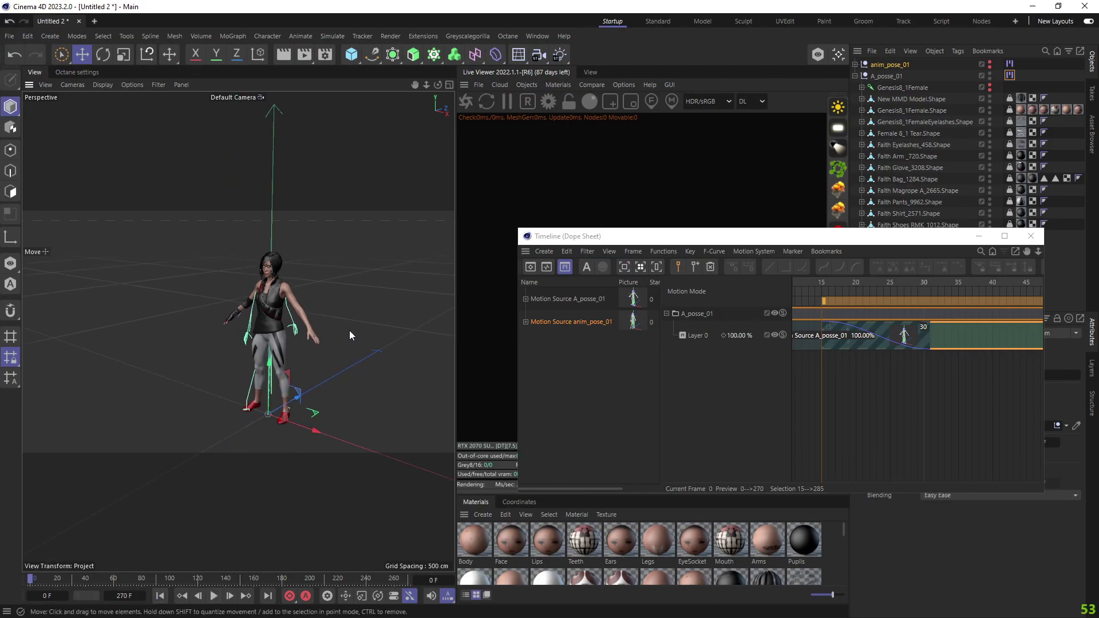
key("F8")
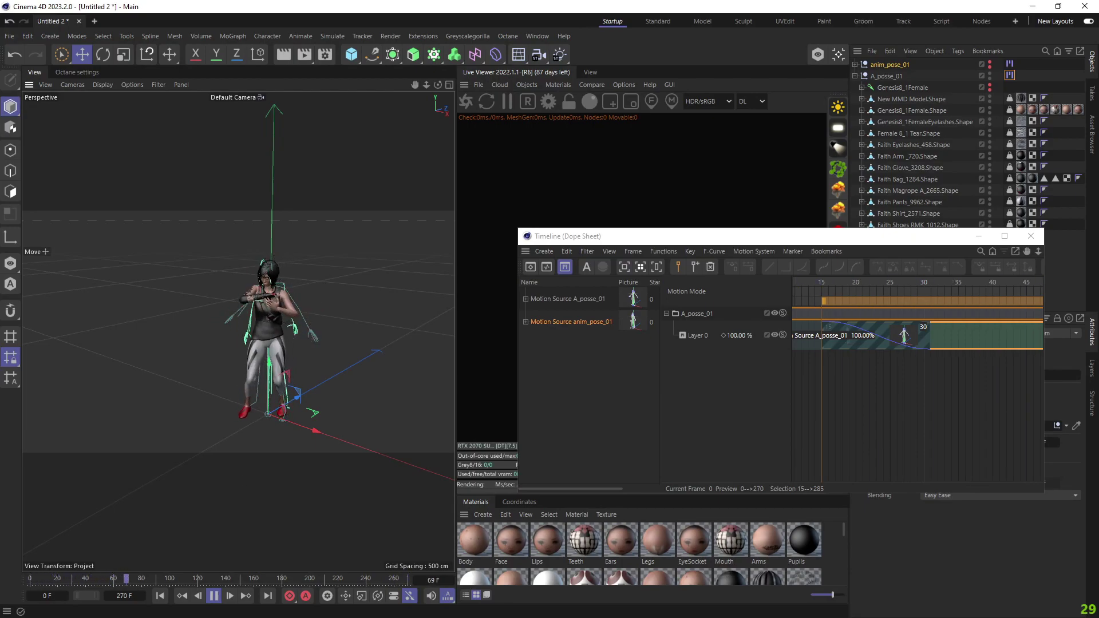
left_click(214, 597)
left_click_drag(203, 580, 31, 580)
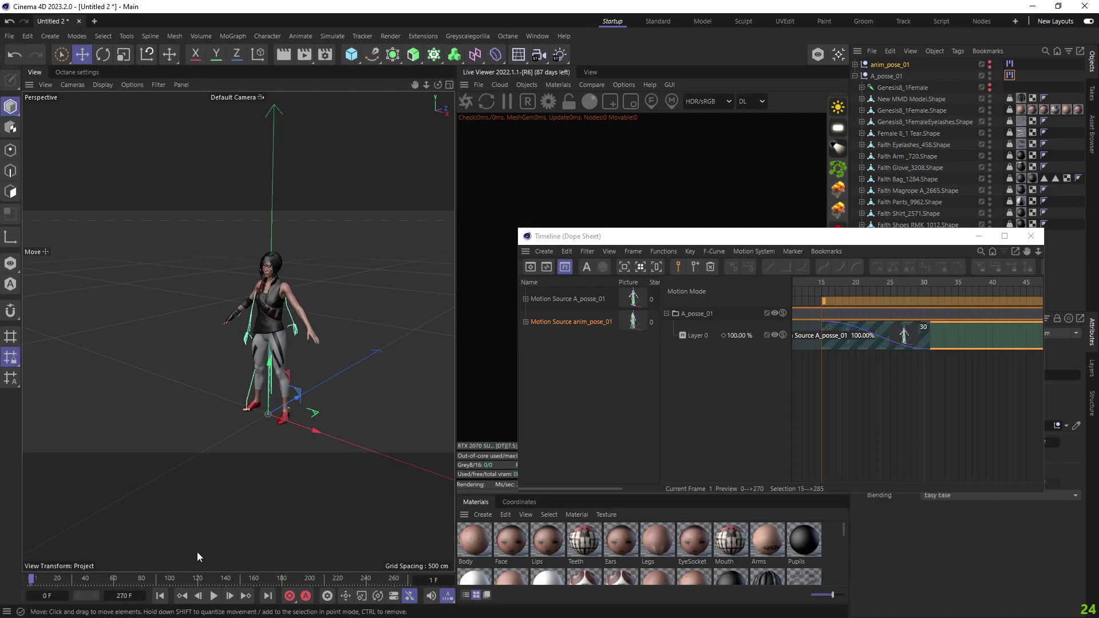
left_click(1036, 239)
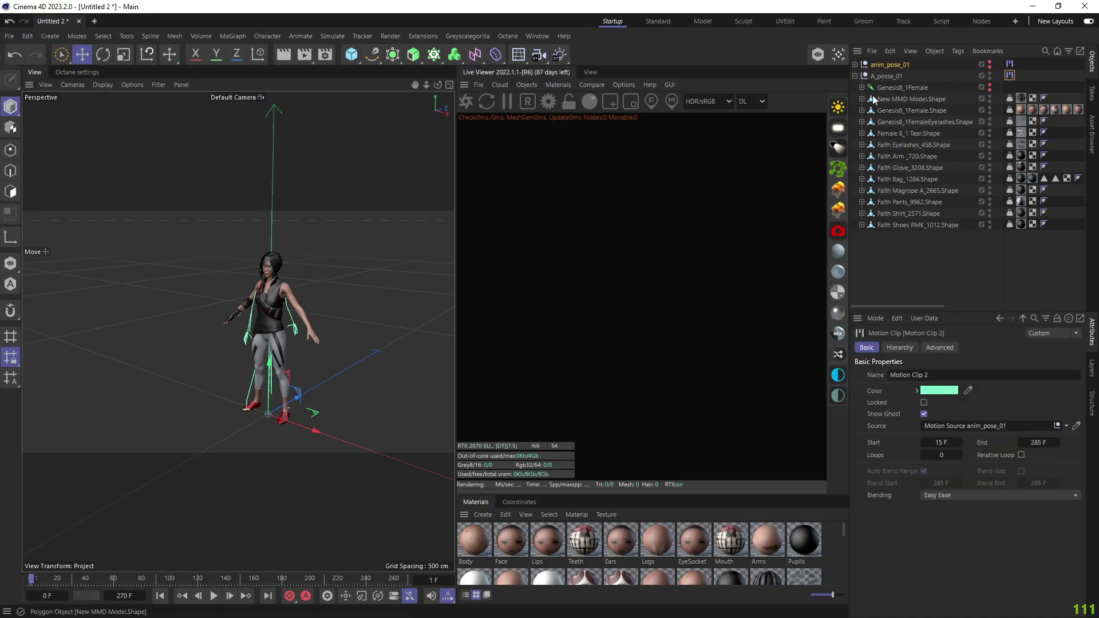
left_click(855, 76)
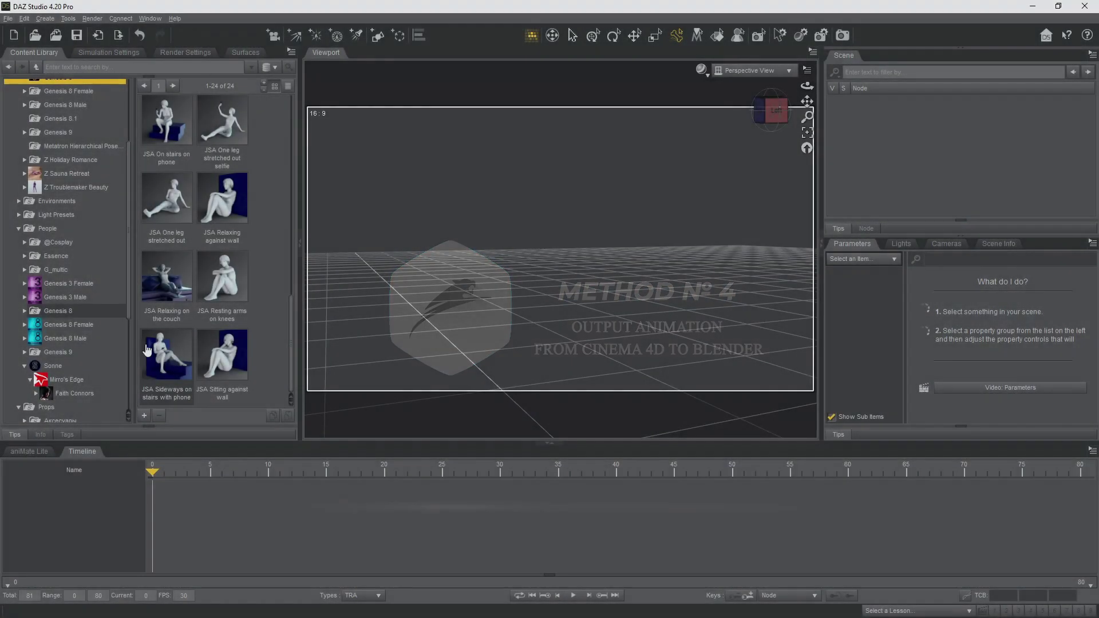
Step: Switch to DAZ Studio and load the Faith 8 Connors character from the Faith Connors folder, viewed from the front
left_click(68, 392)
double_click(177, 139)
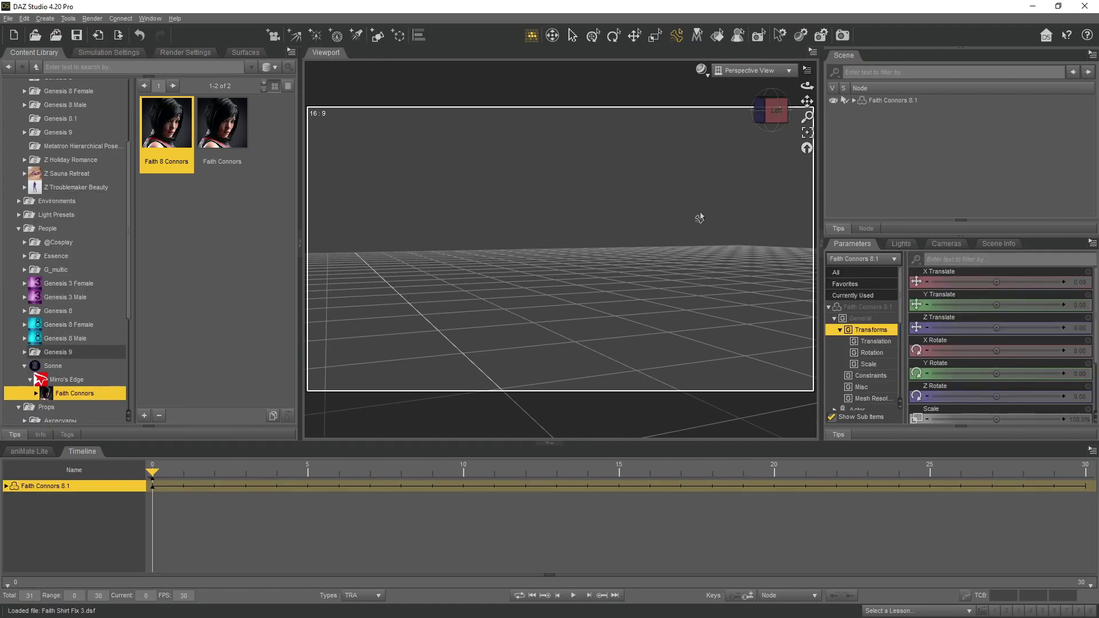
left_click_drag(763, 116, 791, 116)
scroll(629, 286, "down", 3)
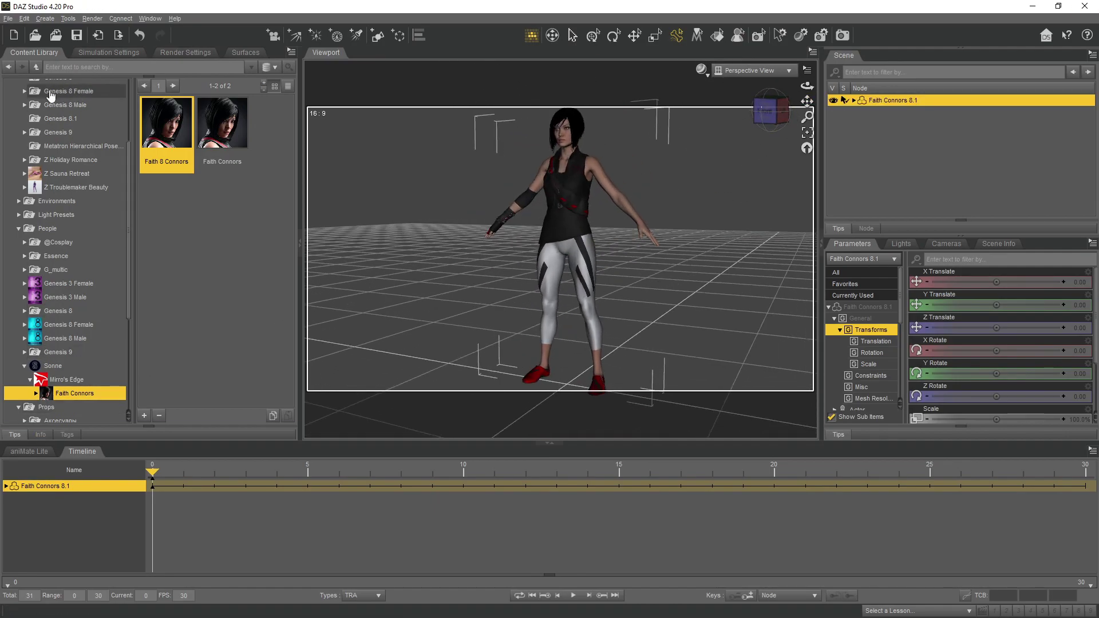
left_click(29, 451)
right_click(115, 537)
left_click(152, 550)
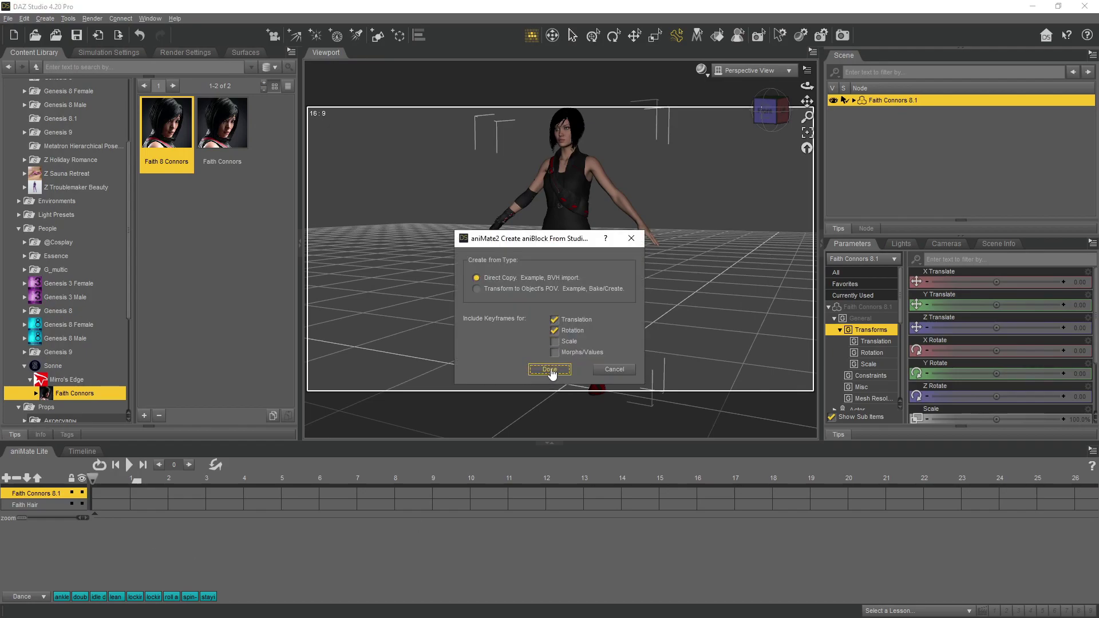
left_click(551, 371)
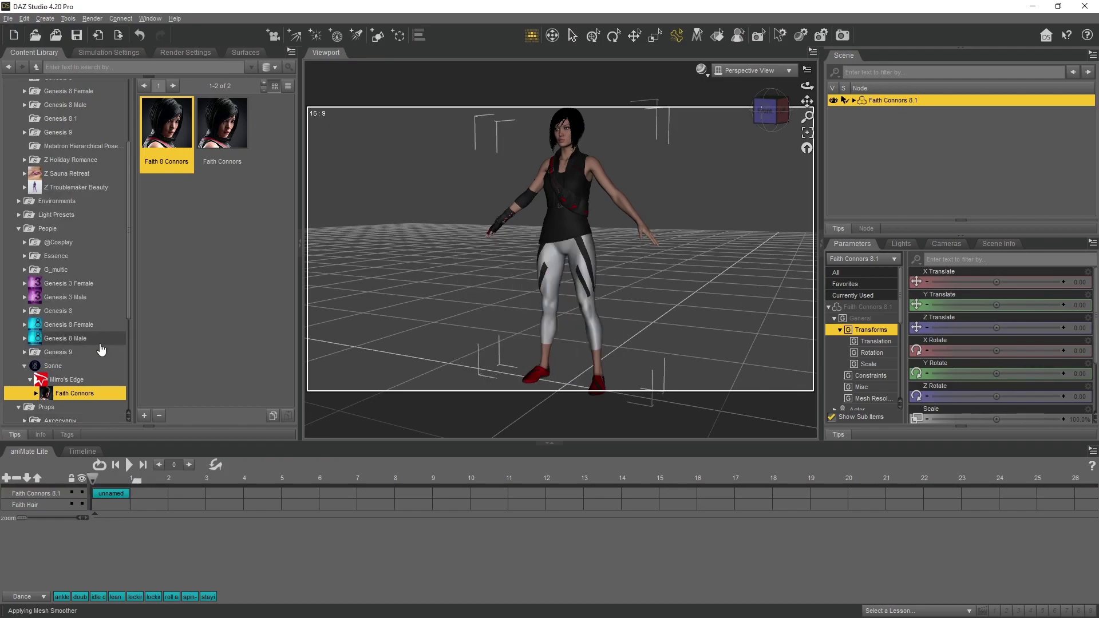
left_click(117, 494)
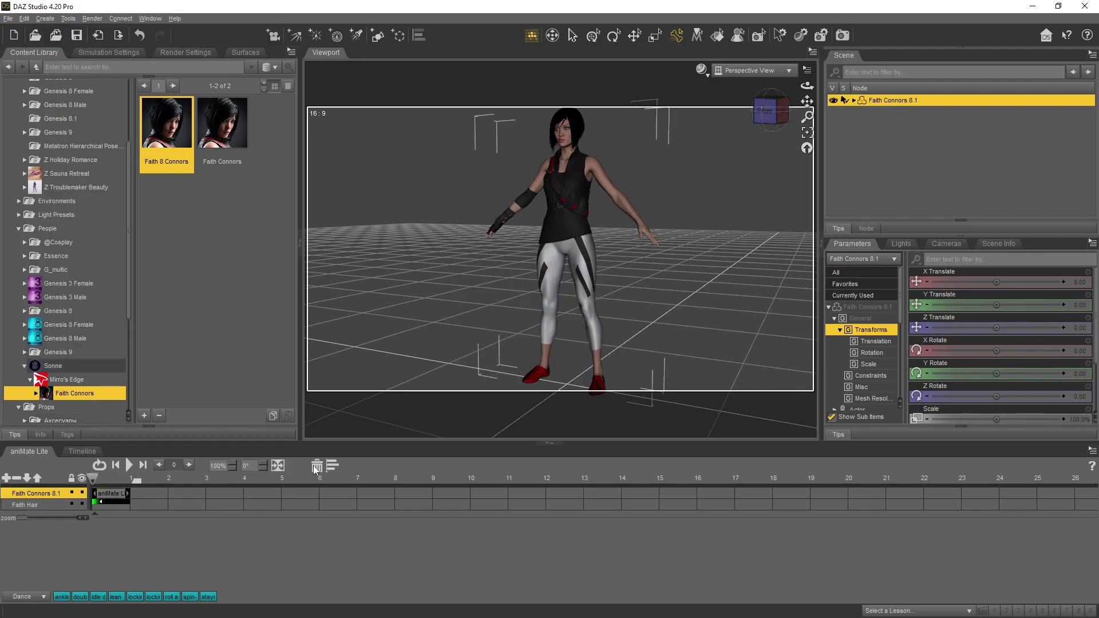
key("Delete")
Step: Export the character in its default A-pose as the FBX file 1.fbx with the export options accepted
left_click(8, 19)
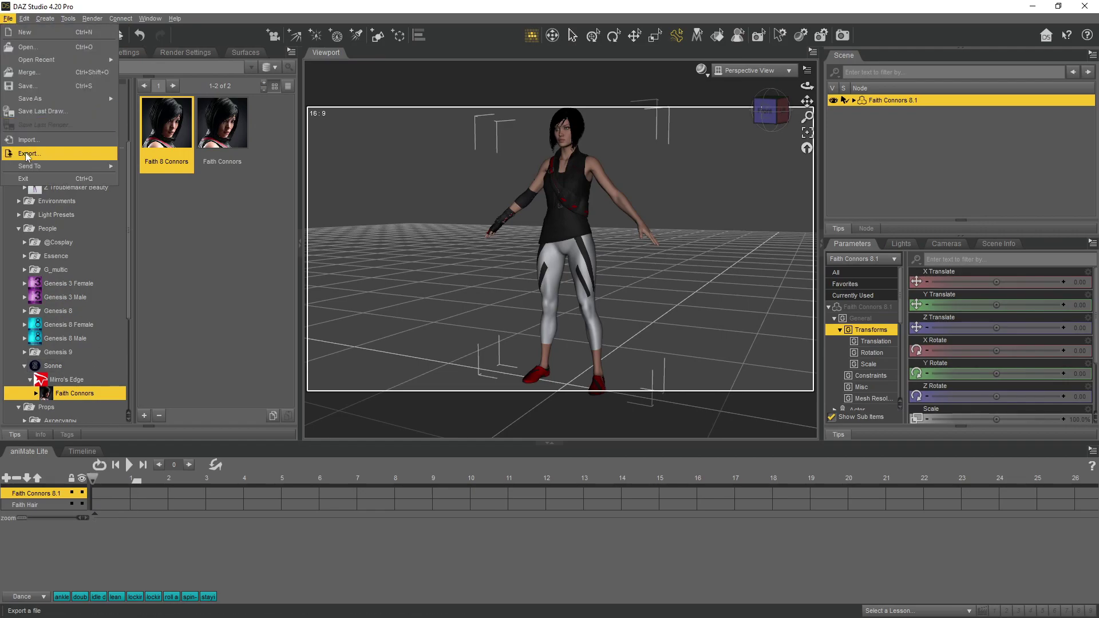
left_click(35, 154)
left_click(719, 501)
left_click(404, 133)
left_click(398, 135)
left_click(407, 476)
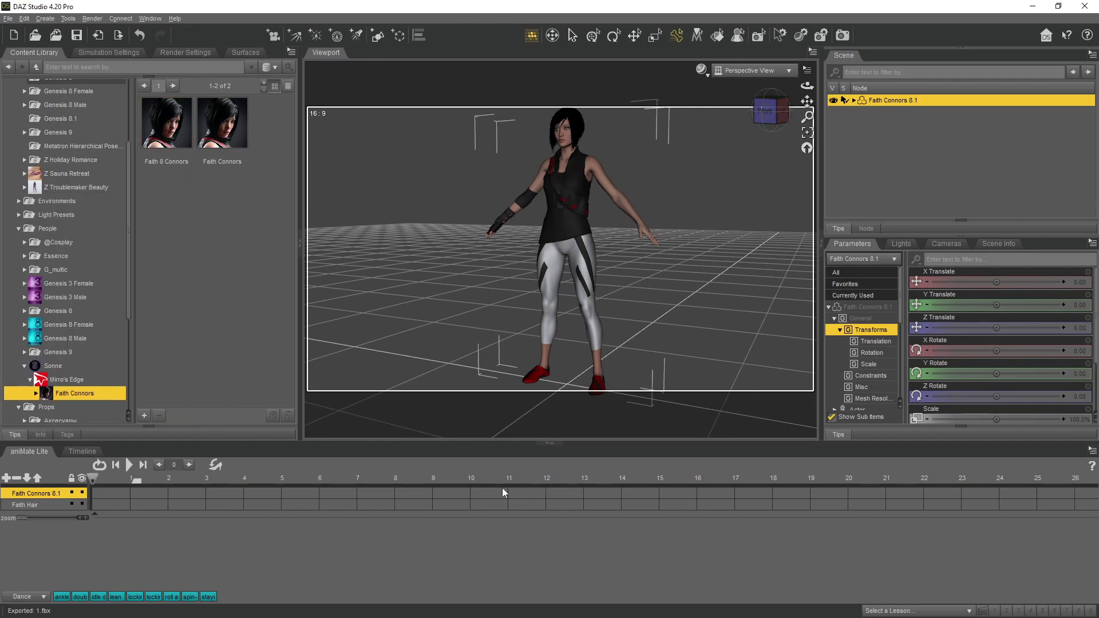
Step: Browse the content library to the Animation Megapack1 folder under aniMate/2023
left_click(81, 451)
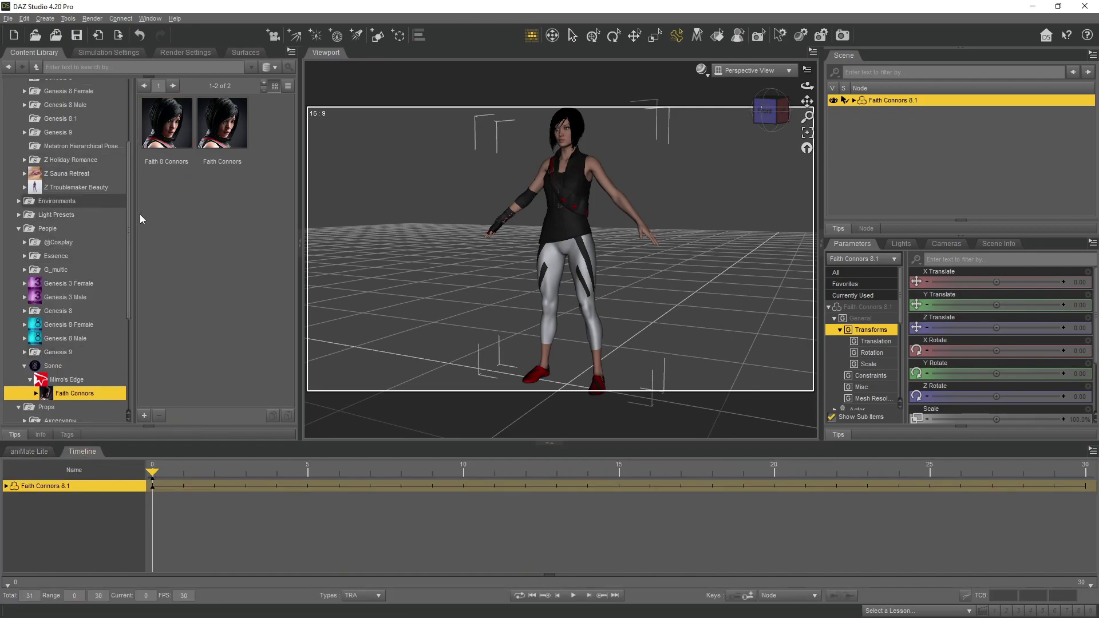
scroll(63, 258, "up", 3)
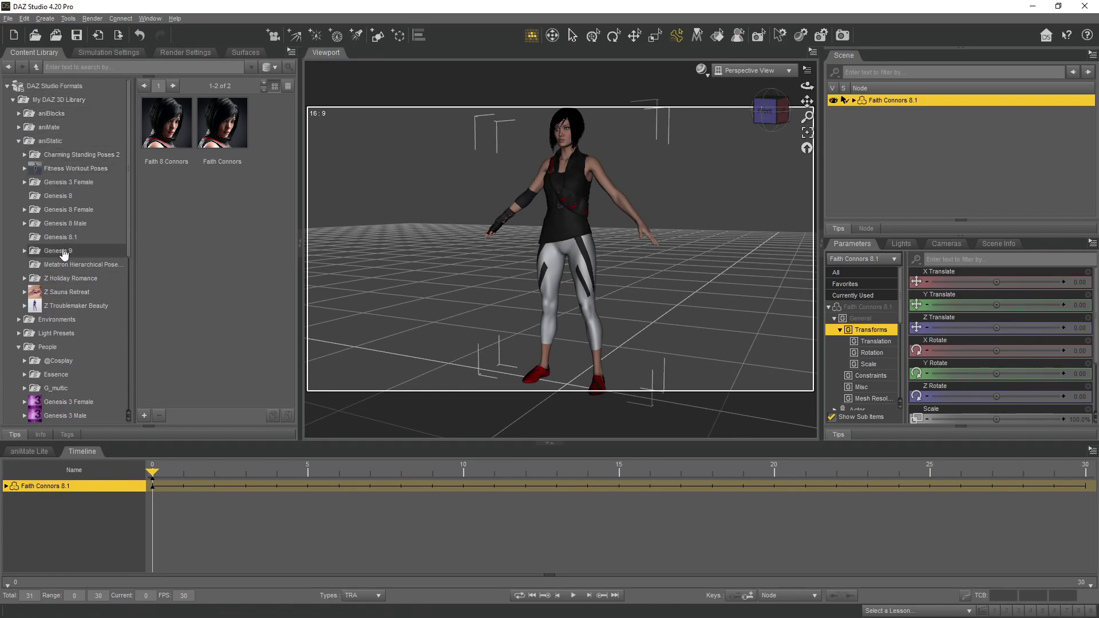
left_click(43, 182)
left_click(36, 114)
left_click(18, 127)
left_click(63, 169)
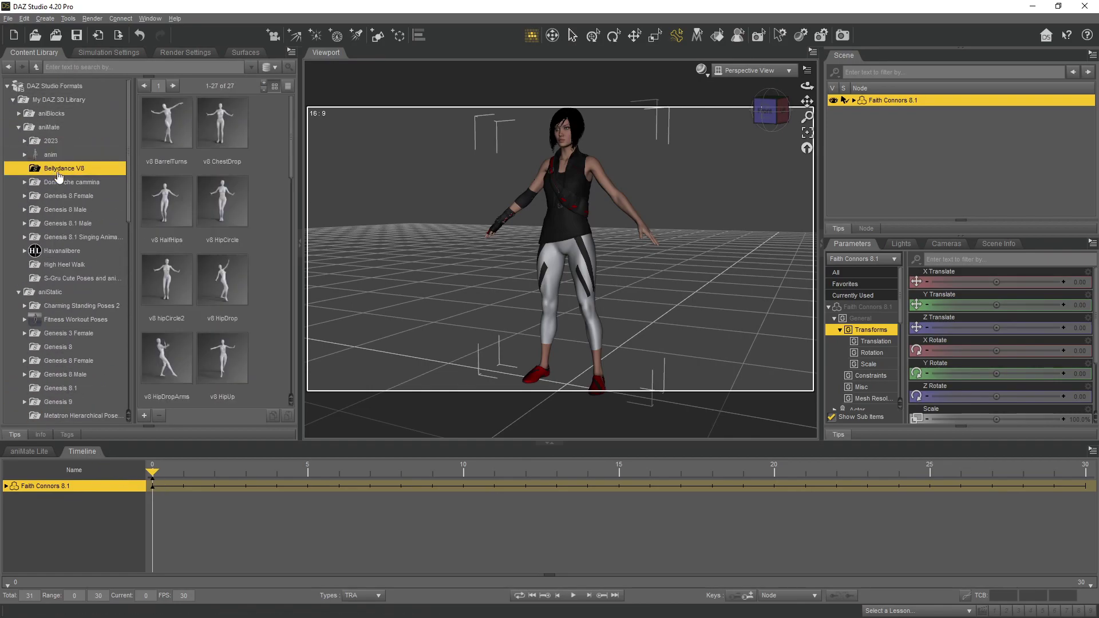
left_click(56, 180)
left_click(51, 170)
double_click(36, 141)
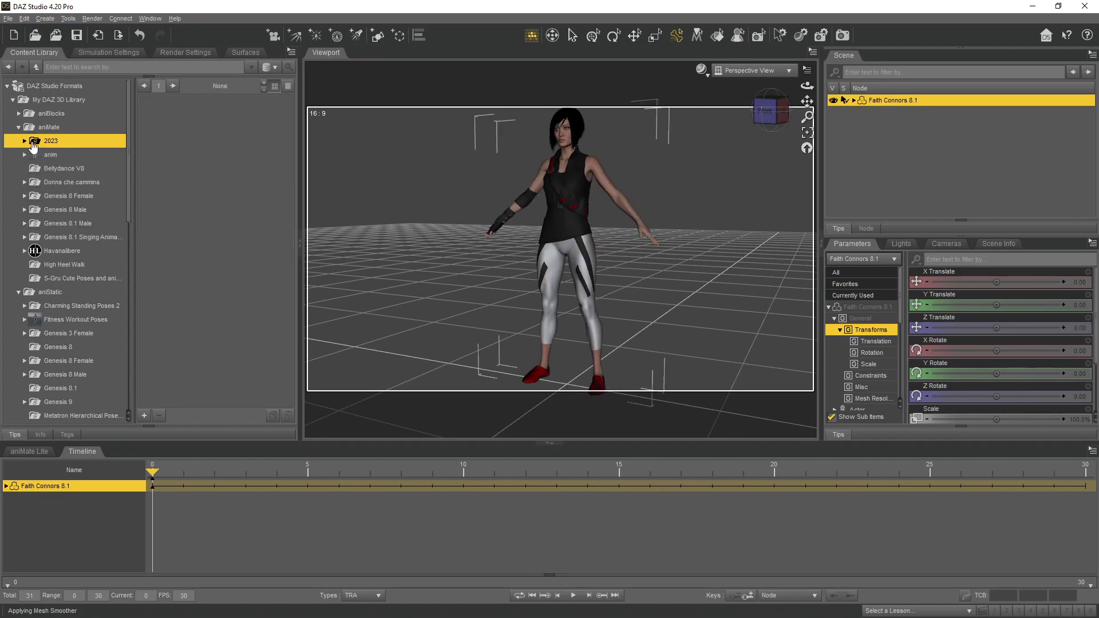
left_click(62, 195)
double_click(80, 155)
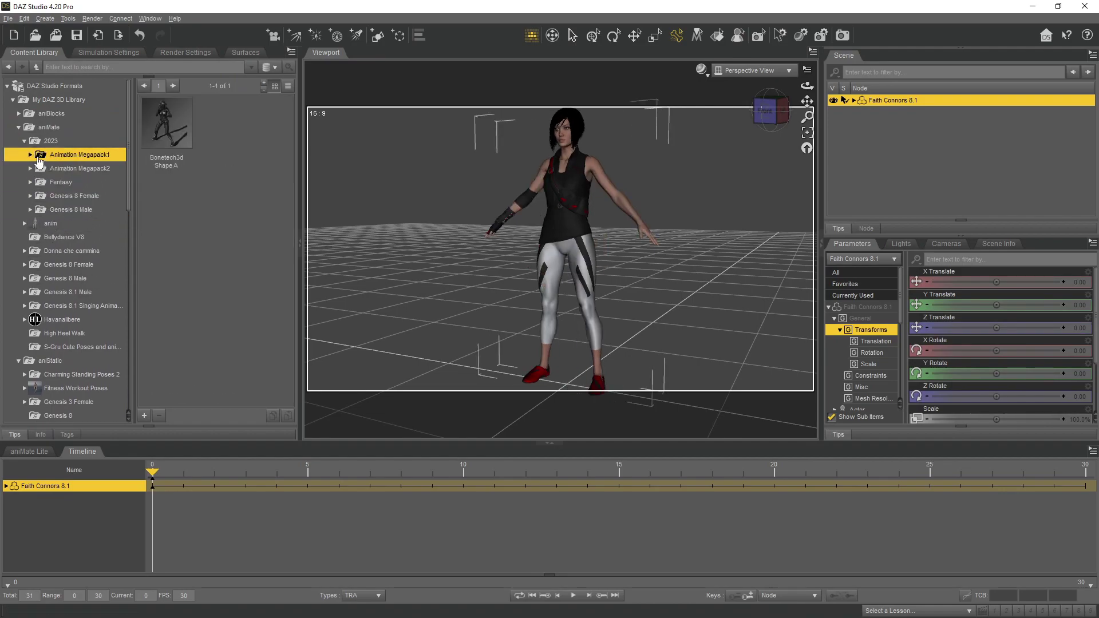
Step: Place AM3 Bonus 05 from 02 Bonus and AM3 + Extras 01 from 05 Extras back to back on the Faith Connors 8.1 aniMate track
left_click(73, 223)
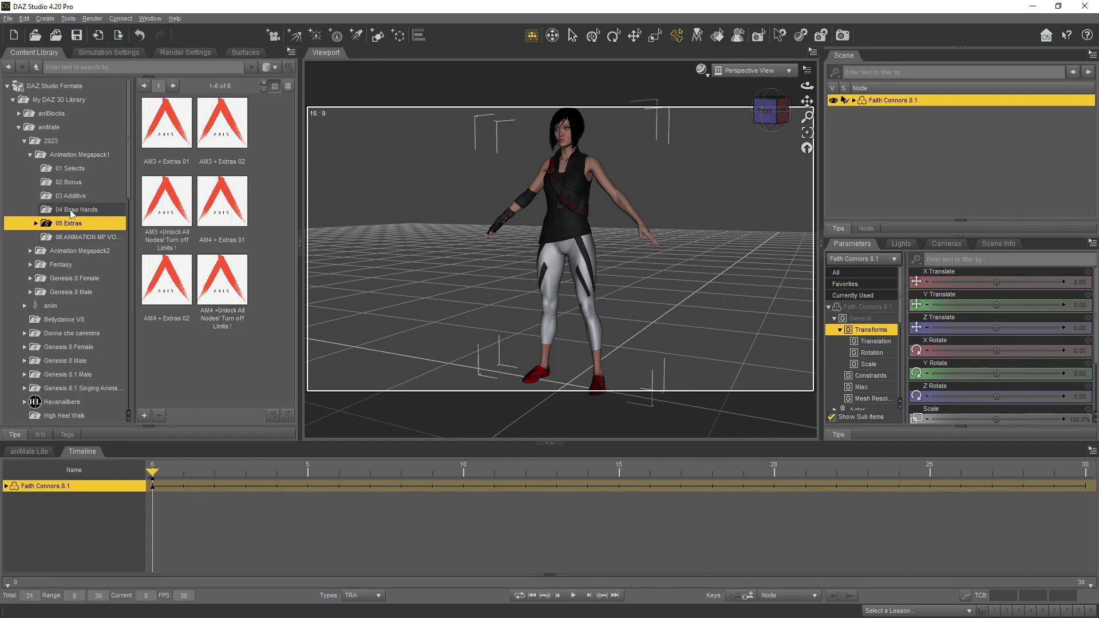
left_click(75, 209)
left_click(70, 184)
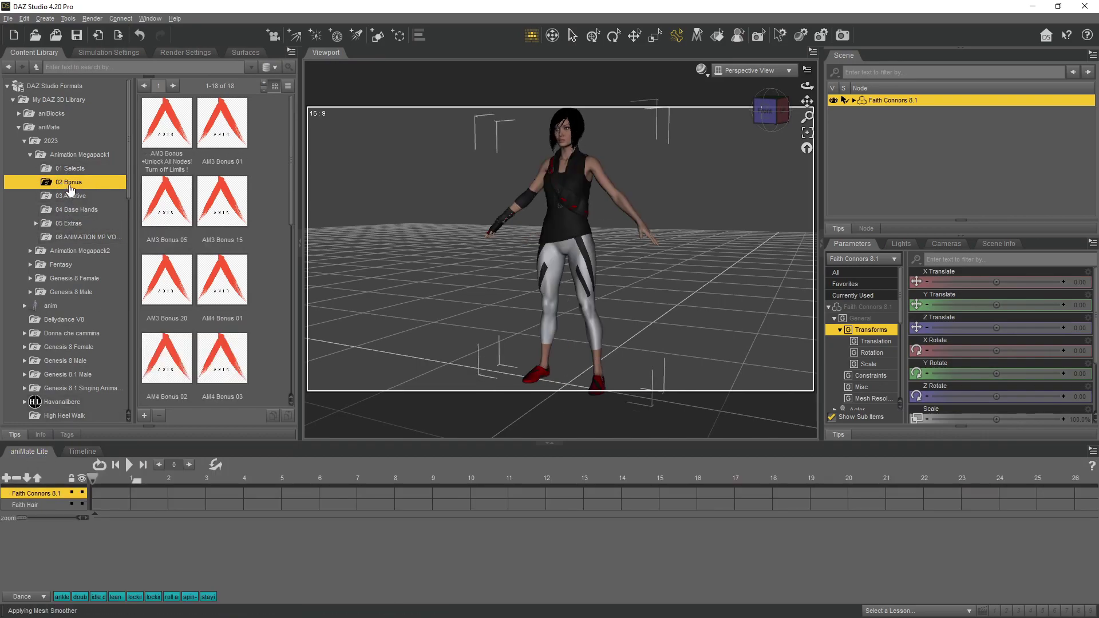
mouse_move(175, 204)
left_click_drag(174, 204, 95, 493)
left_click(69, 223)
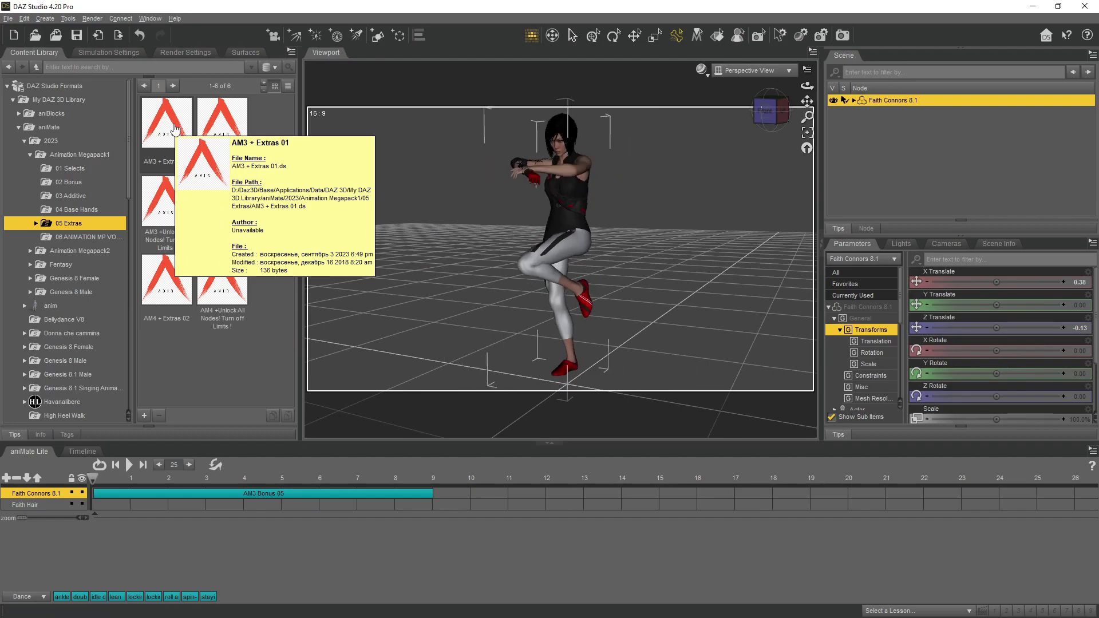
left_click_drag(175, 129, 433, 493)
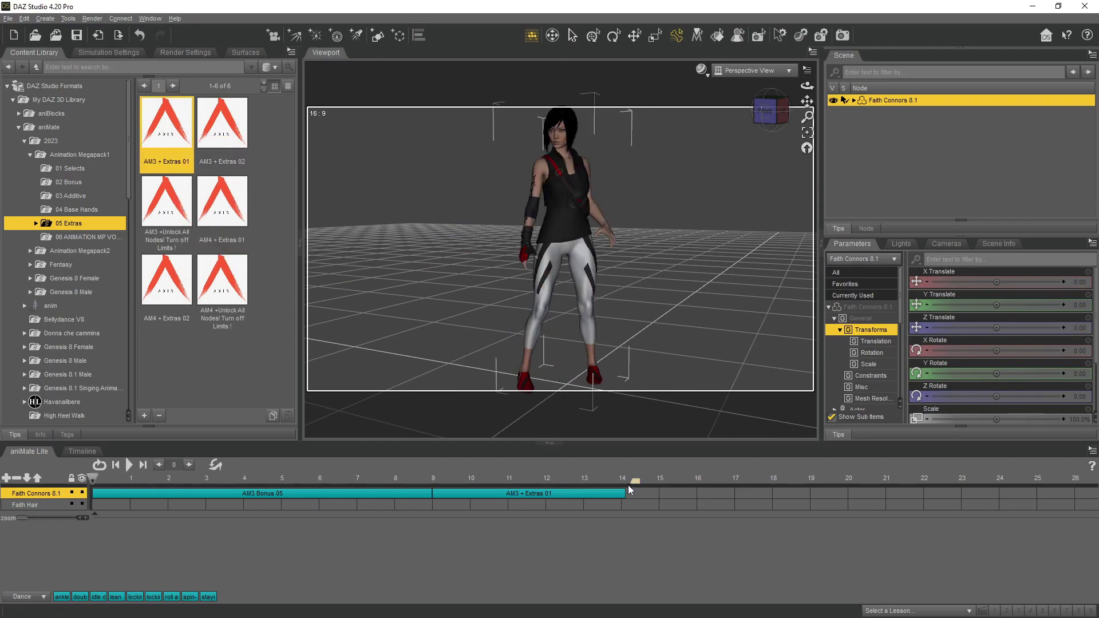
Step: Play back the combined aniBlock sequence and return to its start
left_click(82, 452)
left_click(29, 451)
left_click(129, 464)
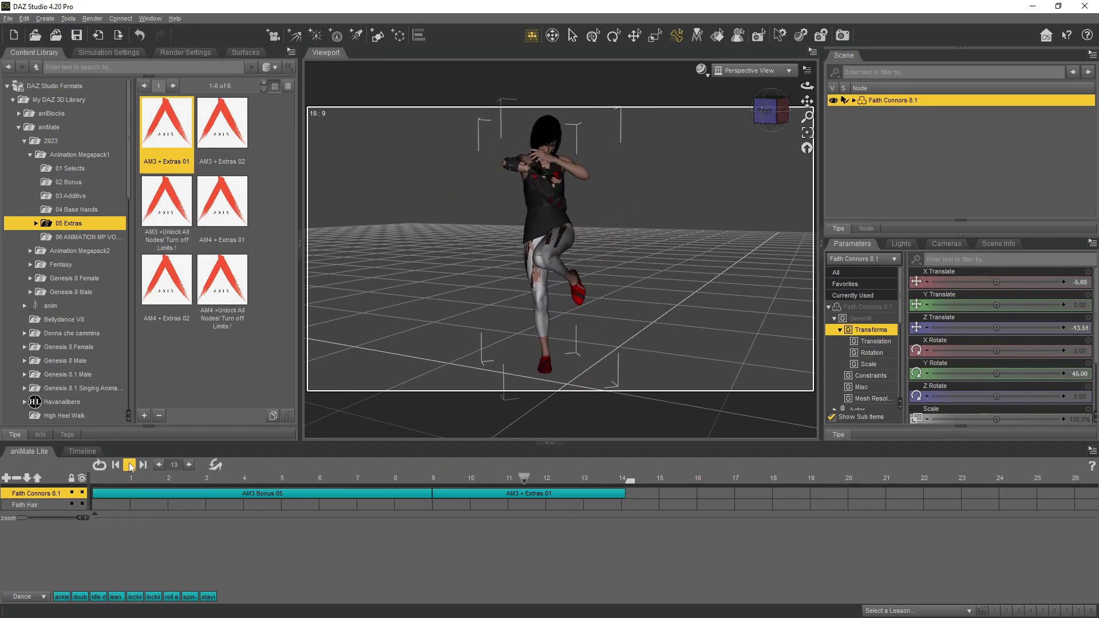
left_click(94, 477)
Step: Bake the aniBlock sequence to studio keyframes and confirm the bake
right_click(191, 544)
left_click(231, 554)
left_click(526, 336)
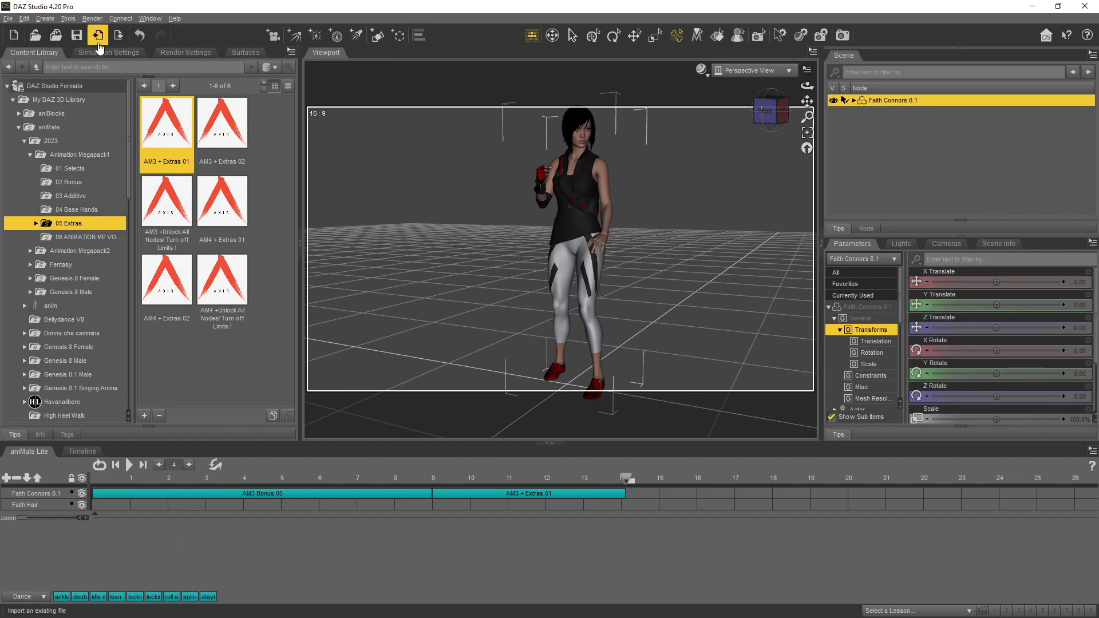
Step: Return the timeline to frame 0 and export the character with animations as FBX file 2, using FBX 2020 Binary and embedded textures
left_click(81, 451)
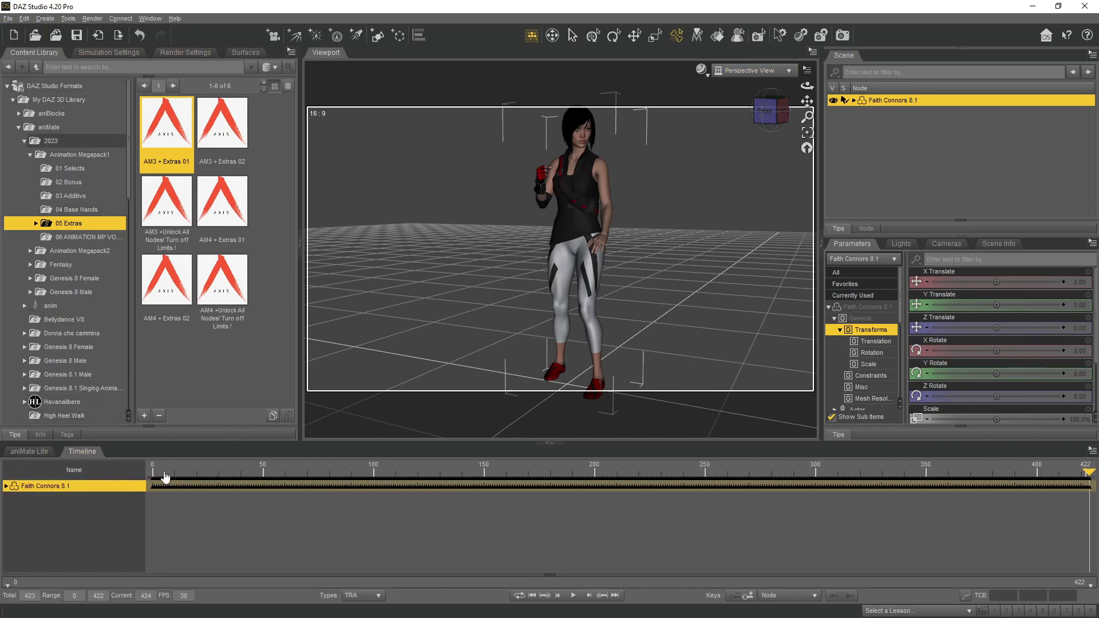
left_click_drag(170, 478, 151, 475)
left_click(8, 18)
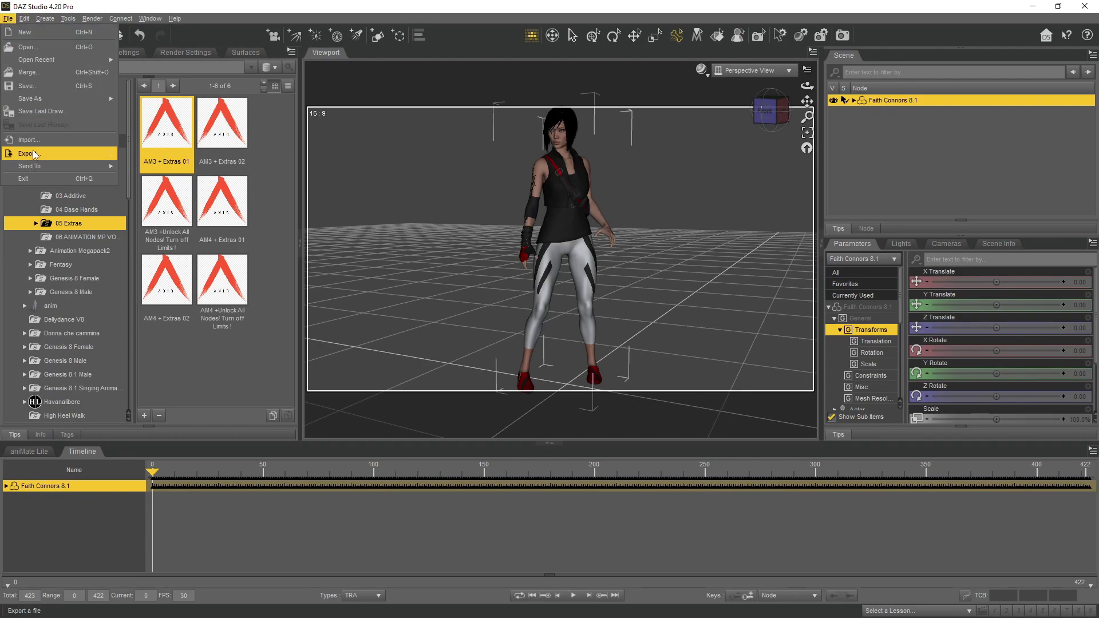
left_click(34, 163)
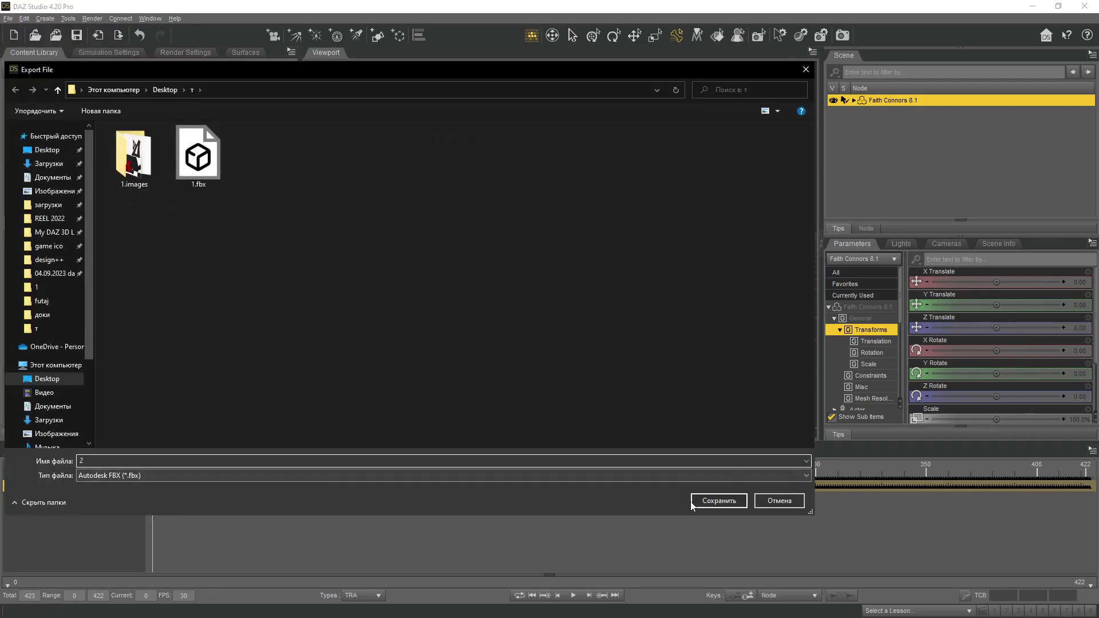
left_click(719, 500)
left_click(371, 184)
left_click(413, 132)
left_click(393, 8)
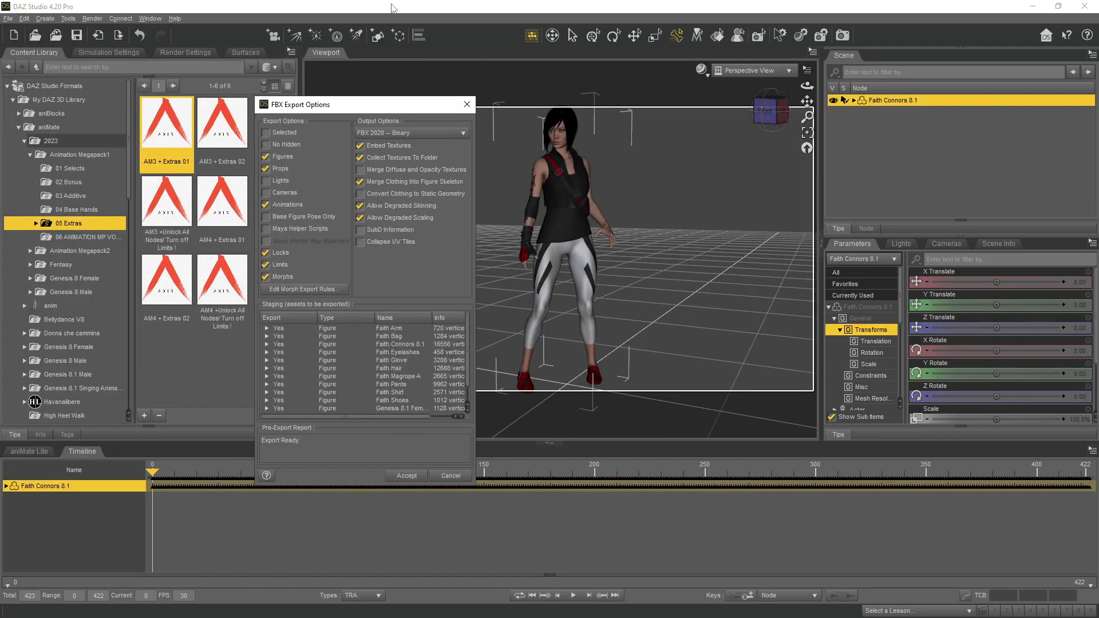
left_click(407, 476)
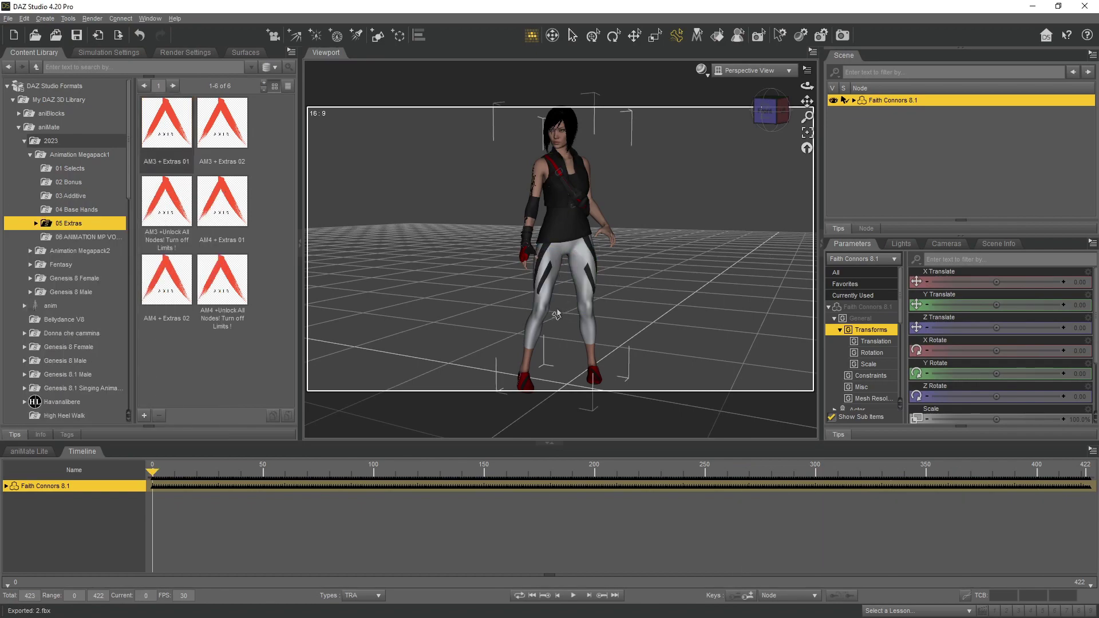
Step: Switch to Cinema 4D and merge 1.fbx into the empty project
left_click(1037, 13)
left_click(871, 51)
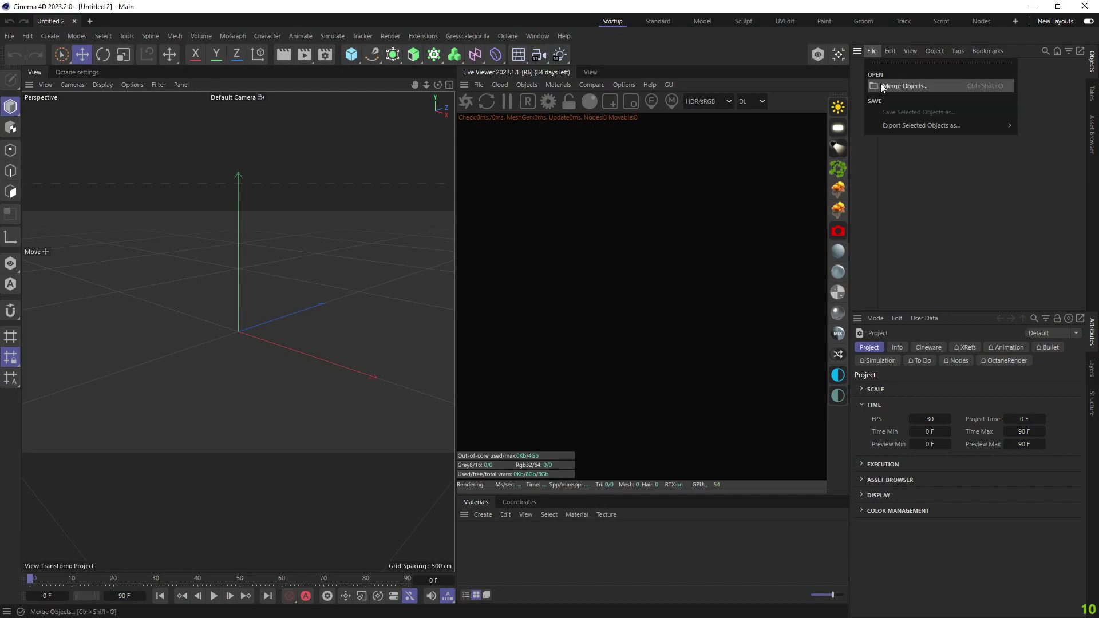
left_click(879, 86)
double_click(137, 119)
left_click(260, 109)
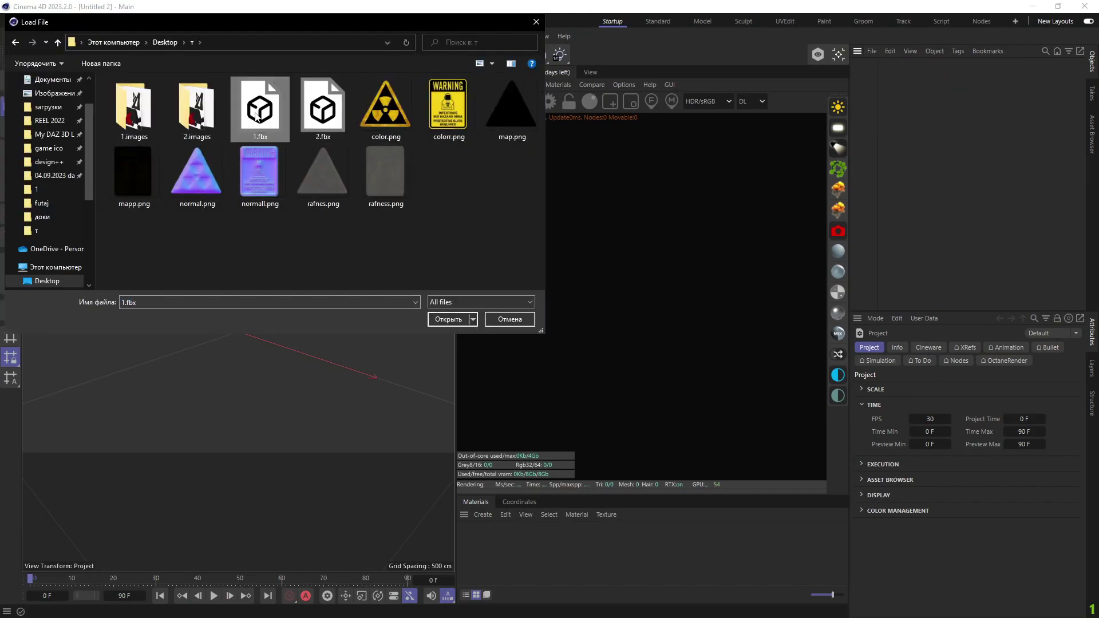
left_click(450, 319)
left_click(461, 435)
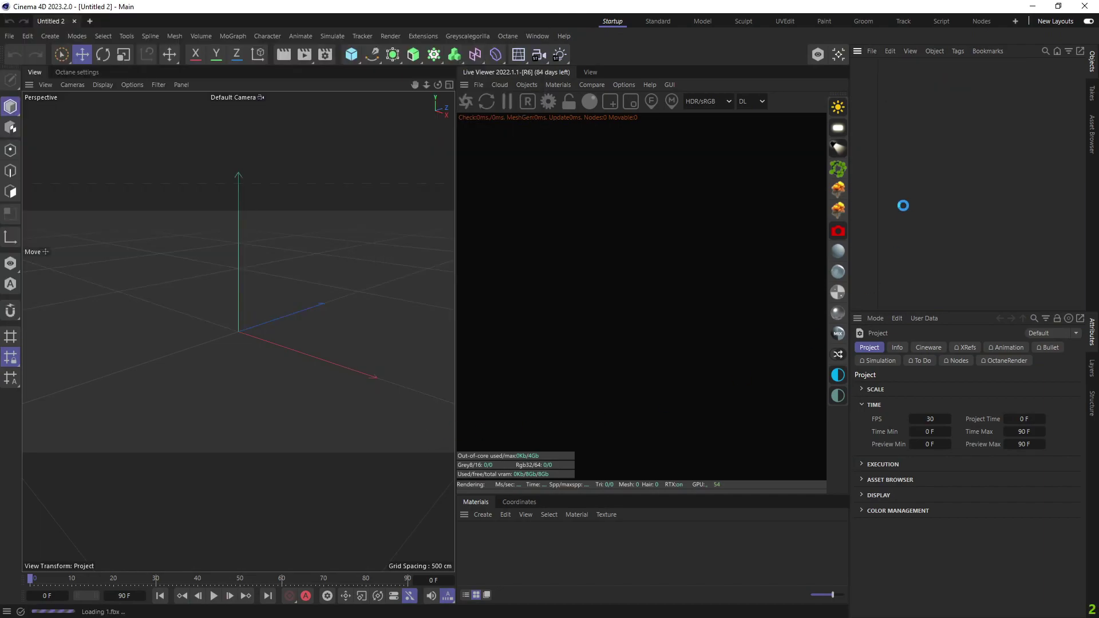
Step: Expand the Genesis8_1Female skeleton to the head joint and pull New MMD Model.Shape out from under it
left_click(855, 65)
left_click(862, 76)
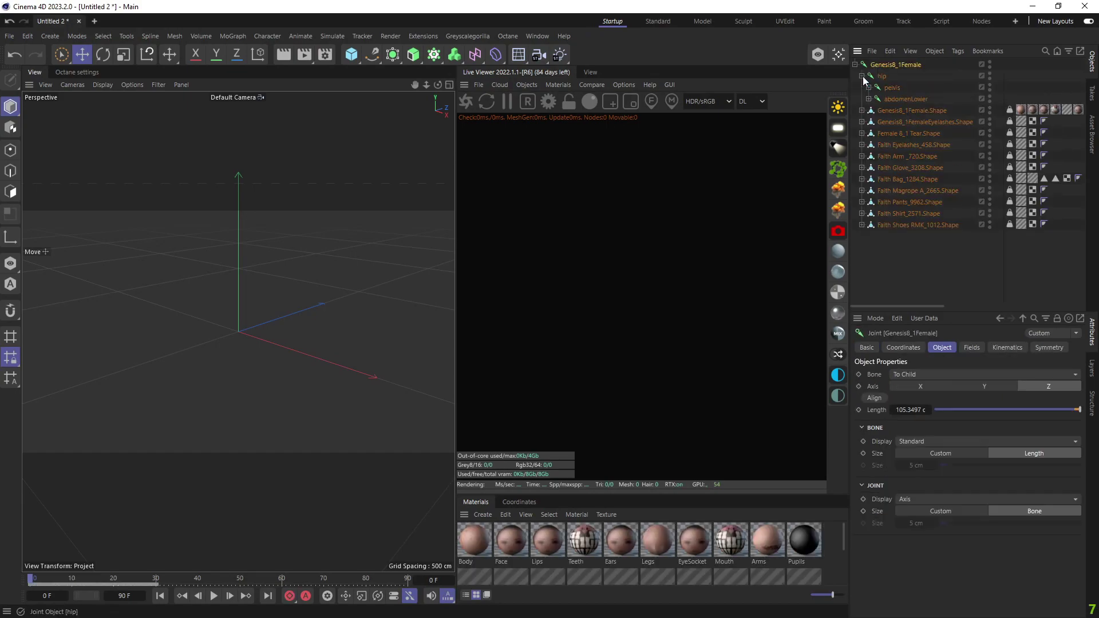
left_click(869, 99)
left_click(876, 111)
left_click(882, 122)
left_click(889, 133)
left_click(895, 168)
left_click(902, 180)
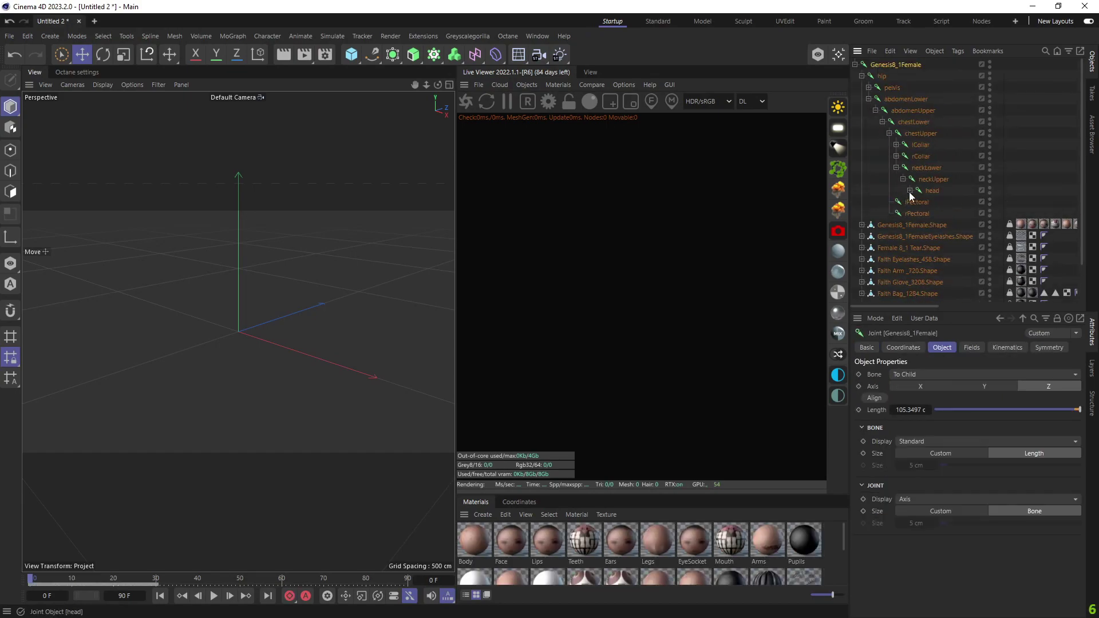
left_click(910, 190)
left_click(917, 282)
scroll(940, 271, "down", 5)
left_click_drag(940, 147, 929, 179)
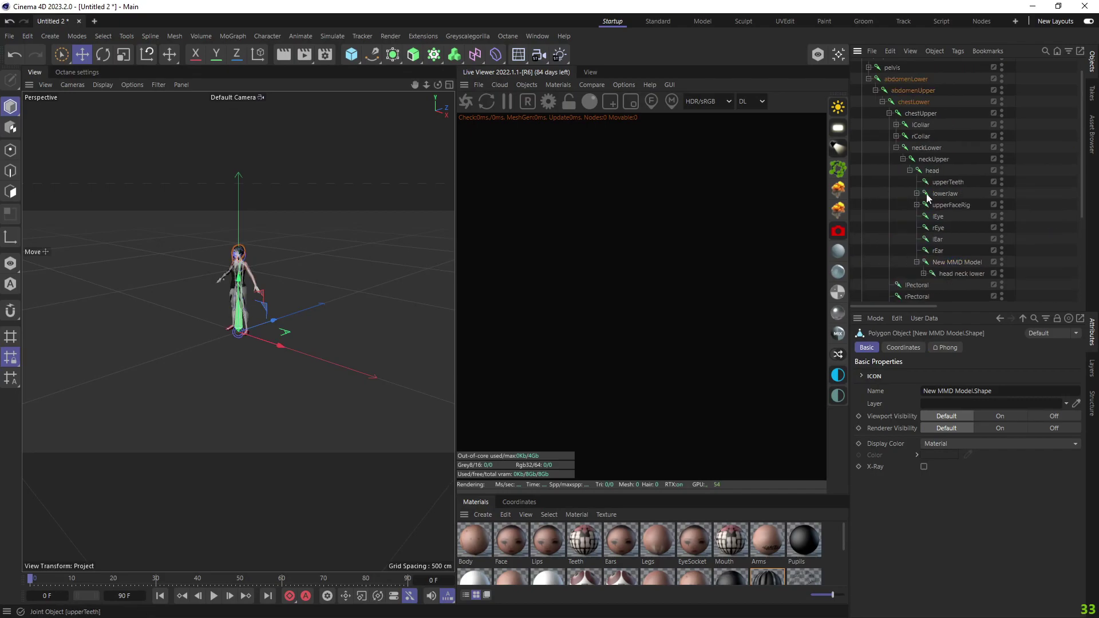
Step: Move all the character's mesh shapes out of the Genesis8_1Female joint hierarchy to the root level and collapse the skeleton
scroll(865, 90, "up", 5)
left_click(861, 76)
left_click_drag(916, 235, 883, 247)
left_click(855, 66)
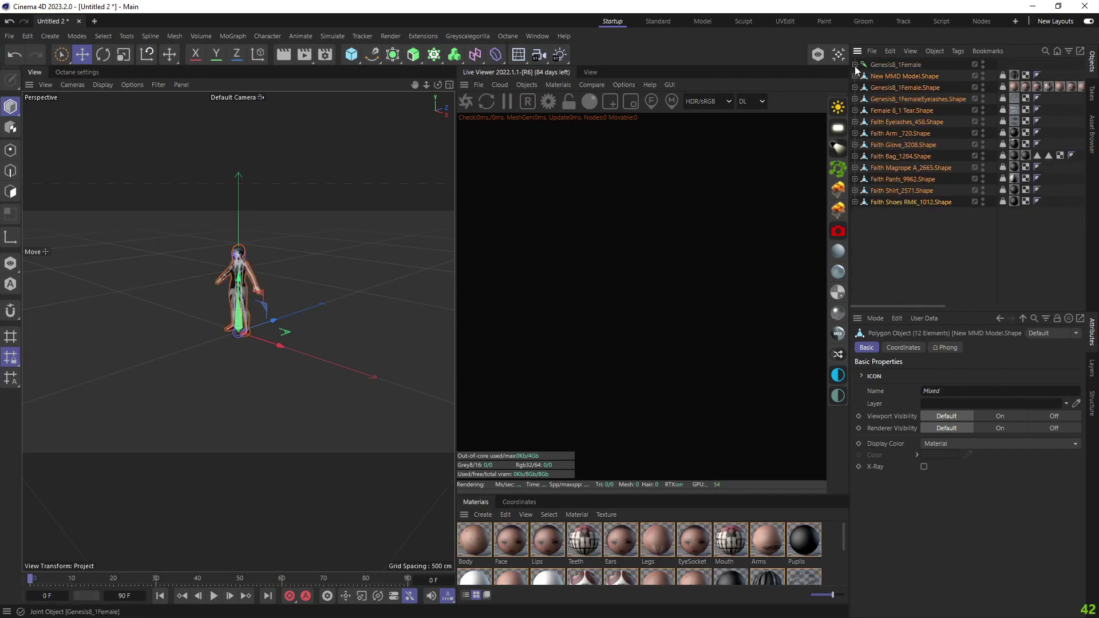
Step: Group the Genesis8_1Female skeleton and all its meshes under one null and name it 1
left_click(982, 63)
left_click(888, 202)
left_click(895, 66, "shift")
right_click(893, 65)
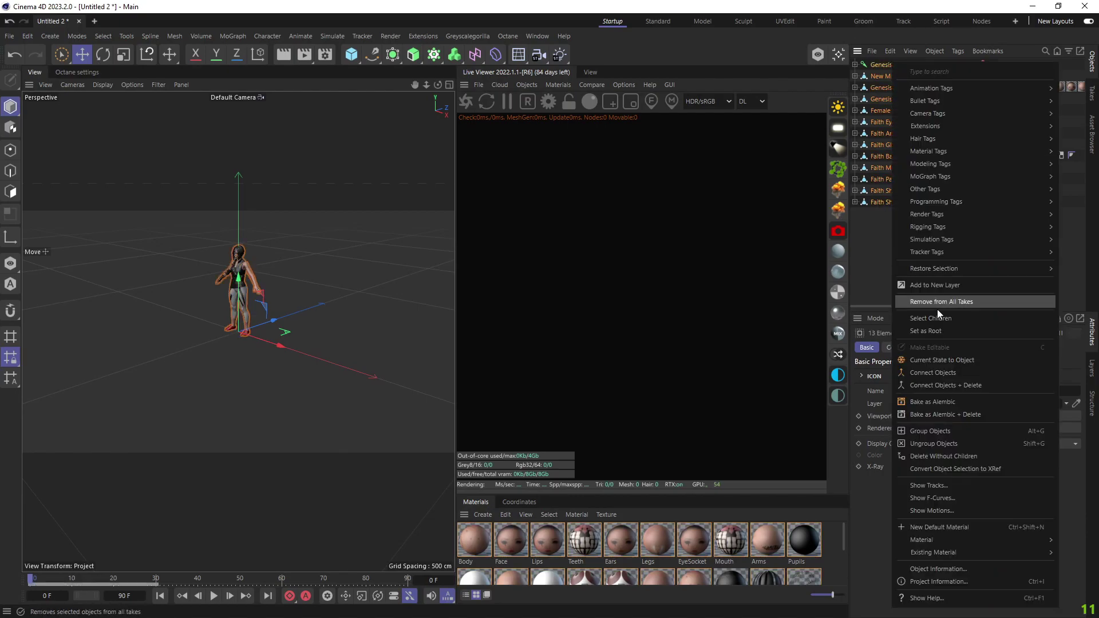
left_click(937, 433)
double_click(878, 65)
type("1")
left_click(874, 149)
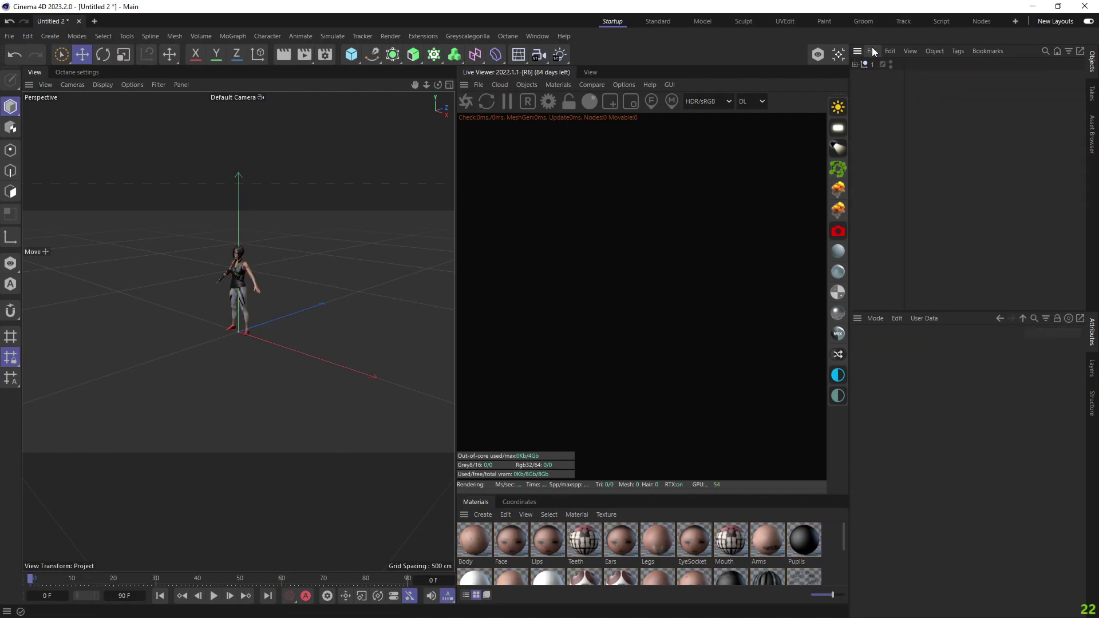
Step: Merge 2.fbx into the project alongside null 1
left_click(872, 51)
left_click(885, 73)
double_click(134, 109)
left_click(384, 109)
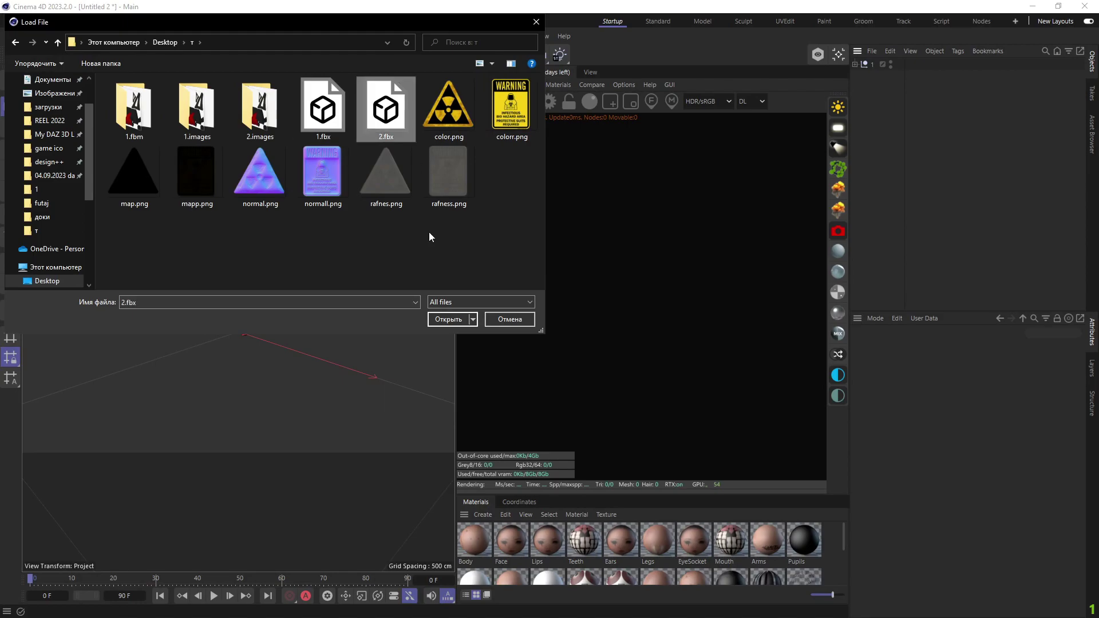
left_click(448, 319)
left_click(427, 436)
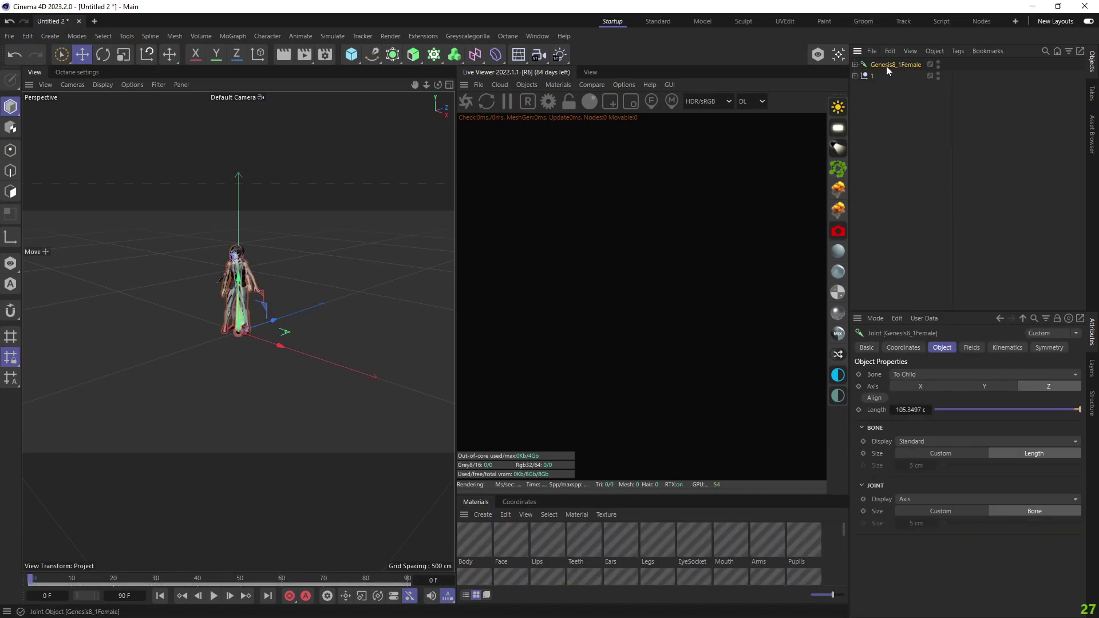
Step: Group the newly imported Genesis8_1Female hierarchy under a null and name it 2
right_click(886, 65)
left_click(937, 447)
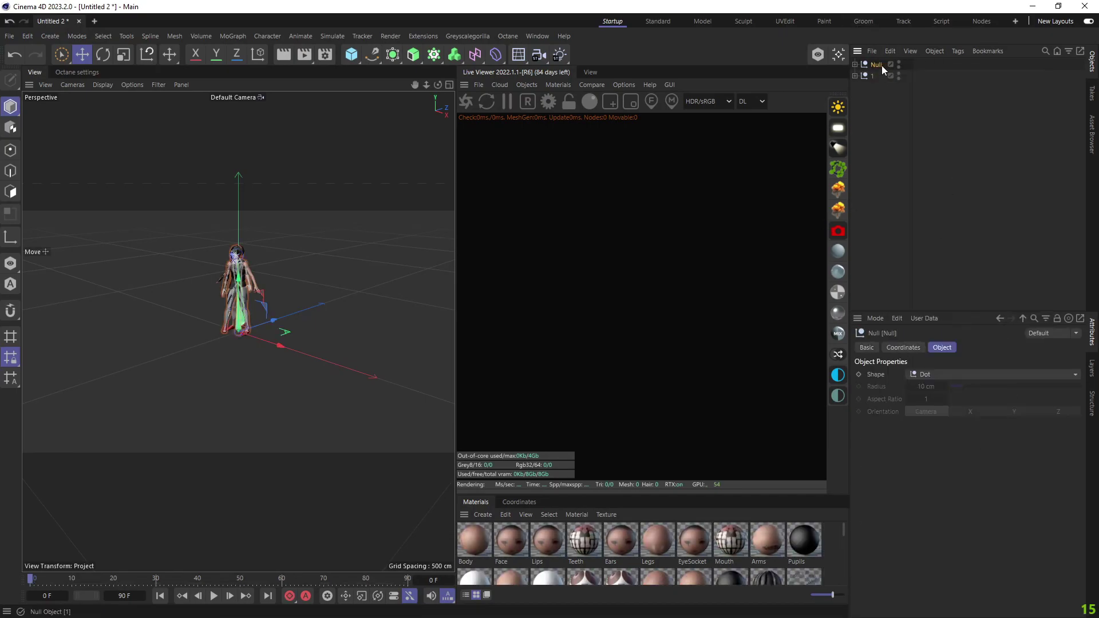
key("Return")
Step: Add a motion clip to null 1 and another to null 2, removing the included animation from the original objects
left_click(300, 35)
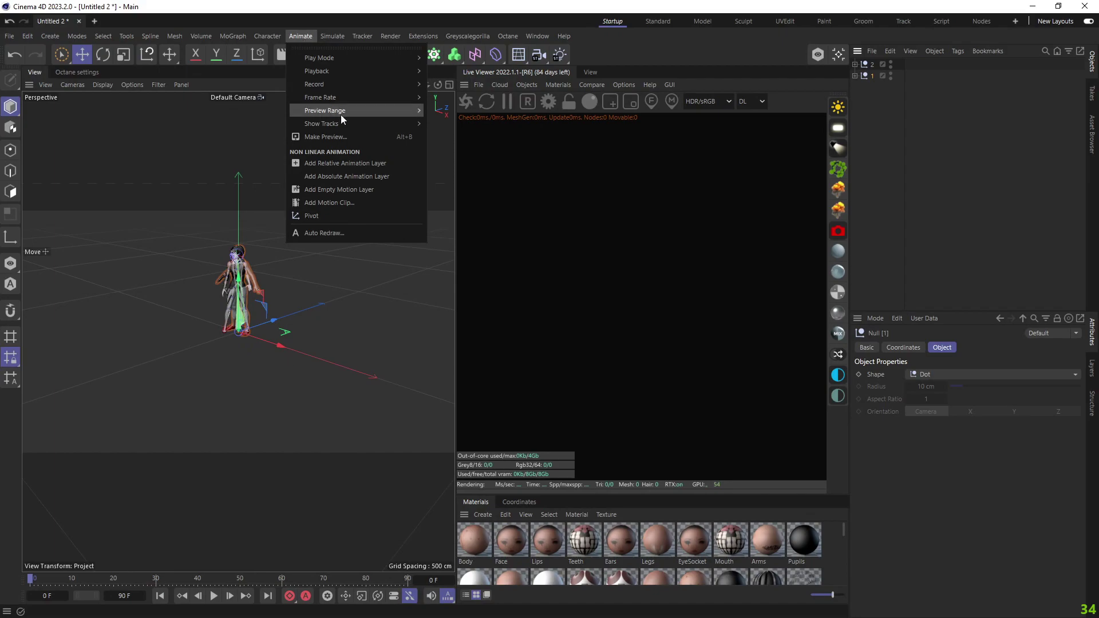
left_click(338, 204)
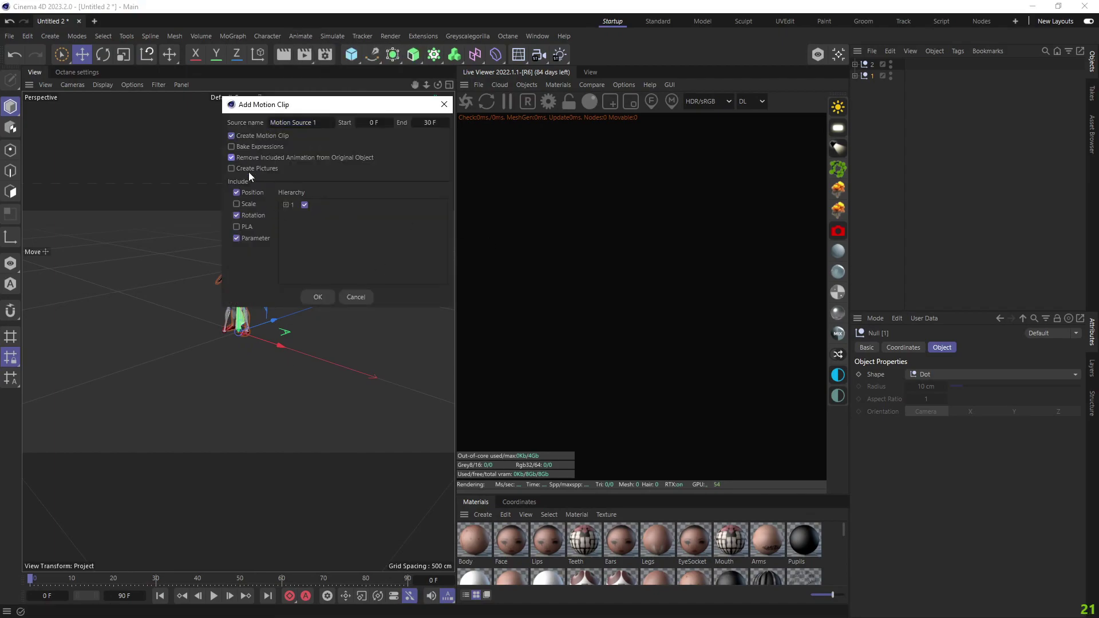
left_click(318, 296)
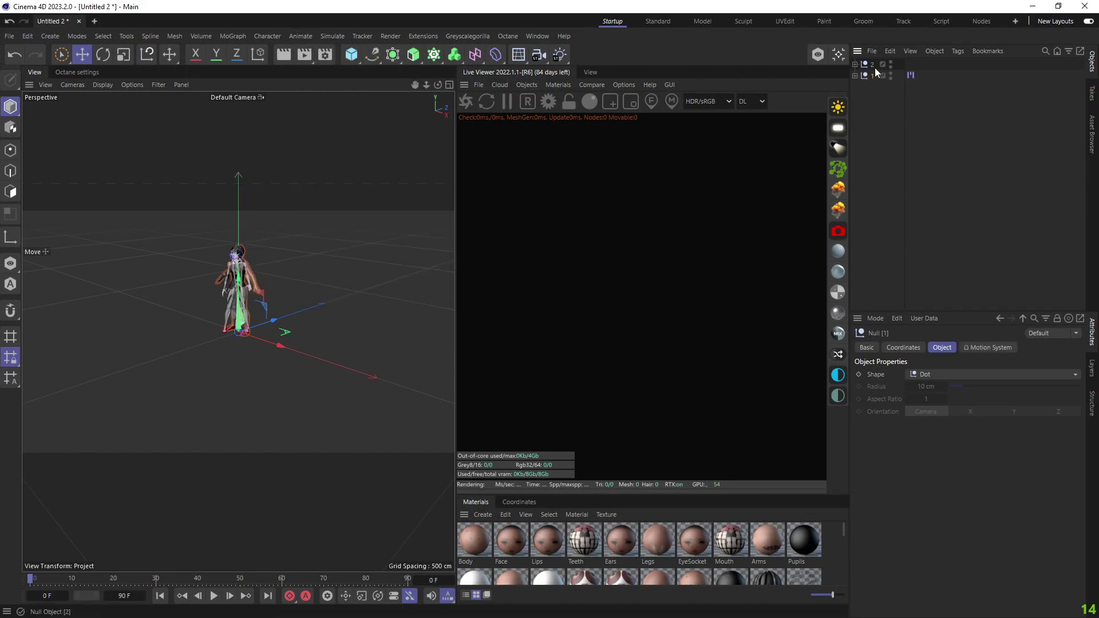
left_click(300, 36)
left_click(320, 203)
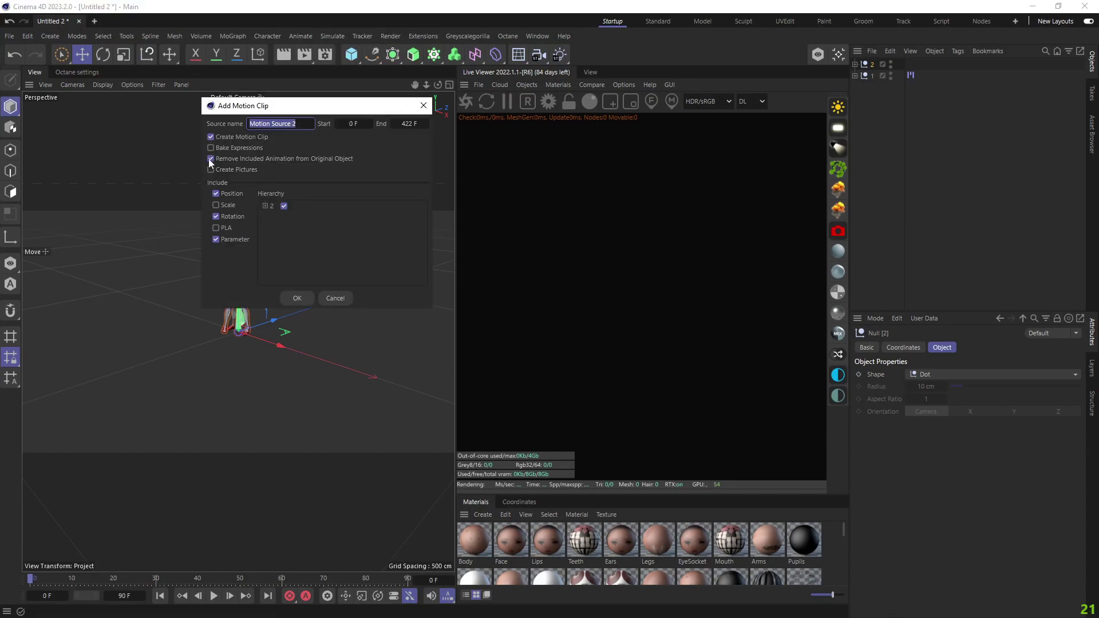
left_click(286, 301)
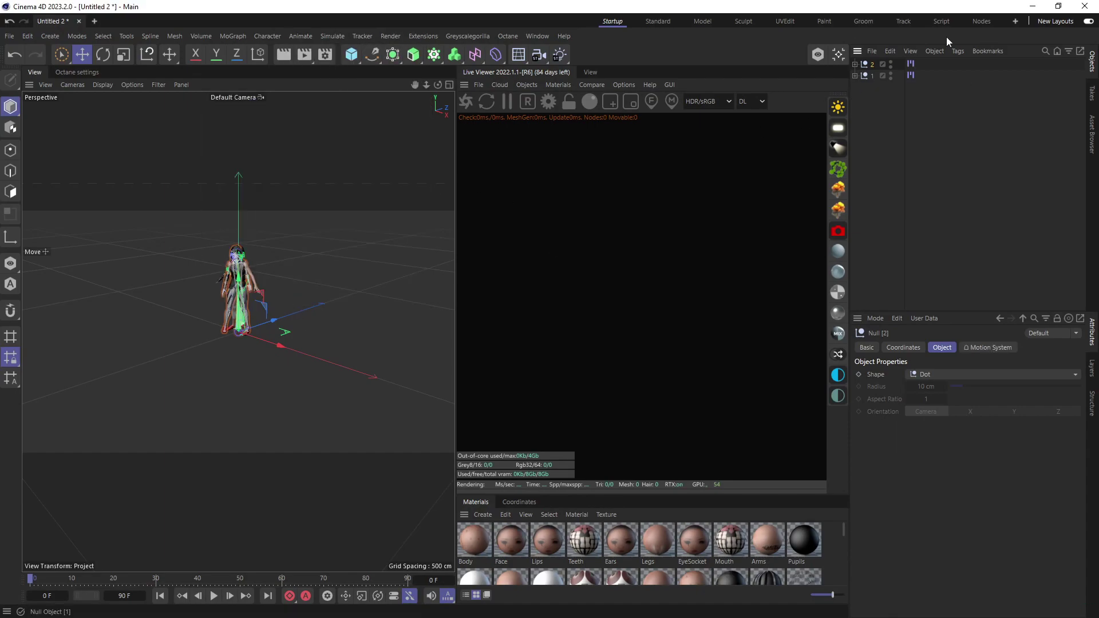
Step: Open null 1's motion system in the timeline and place Motion Source 2 on its Layer 0 after the first clip
left_click(911, 75)
left_click(968, 413)
left_click_drag(673, 176, 674, 178)
left_click_drag(801, 191, 708, 191)
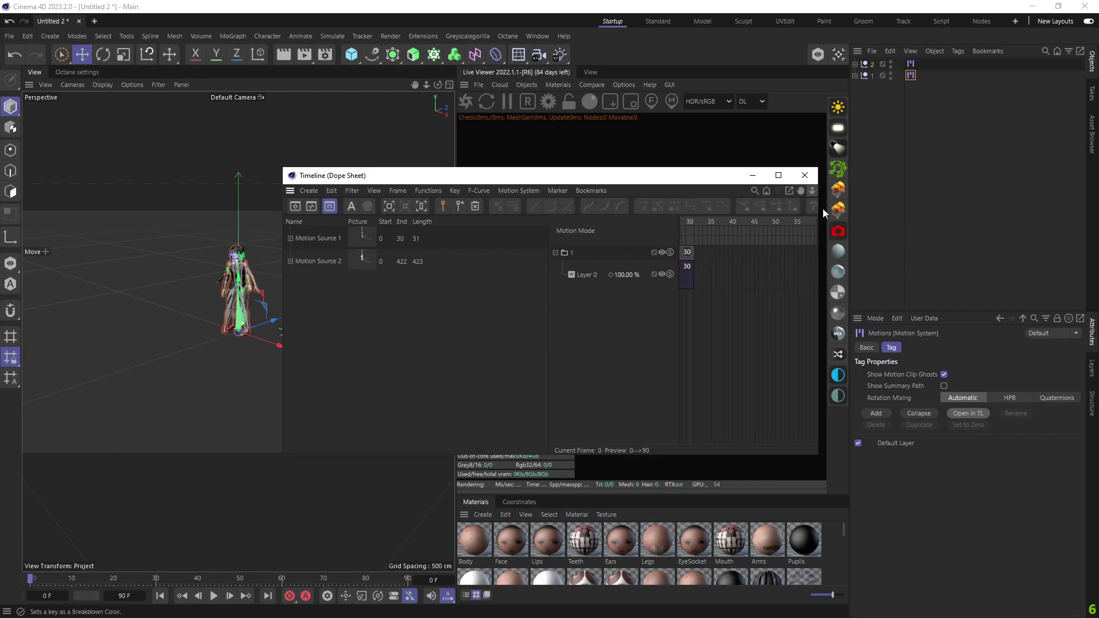
left_click_drag(820, 186, 994, 186)
left_click_drag(802, 278, 802, 277)
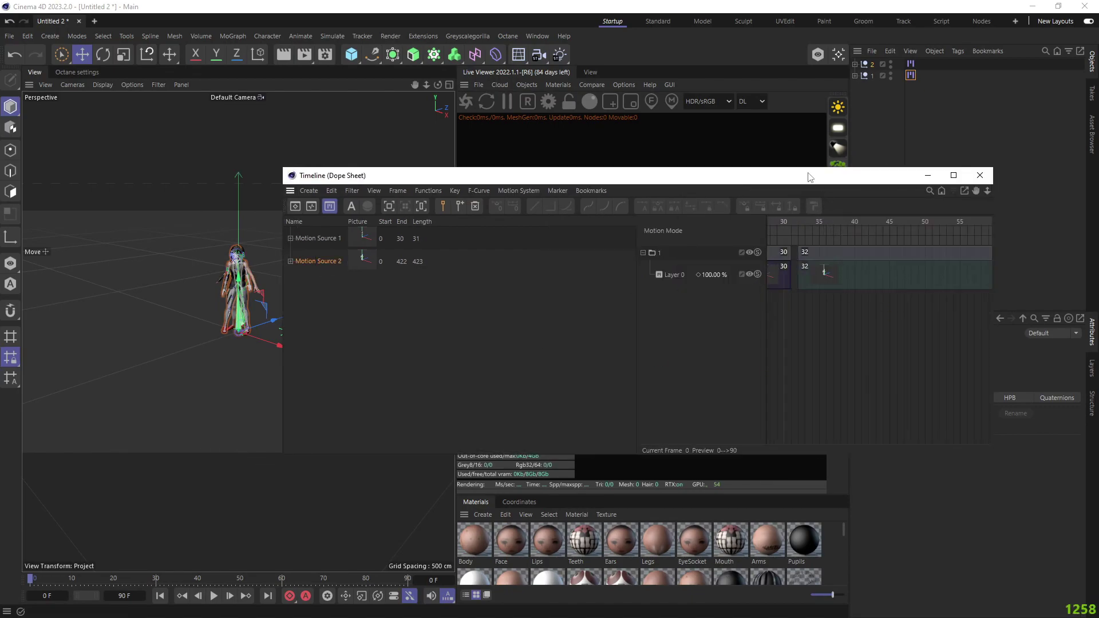
Step: Hide null 2, move the Motion Source 2 clip to start at 15 F so it overlaps the first clip, and close the timeline
left_click_drag(812, 175, 845, 164)
left_click_drag(1010, 180, 1096, 179)
left_click_drag(982, 253, 860, 254)
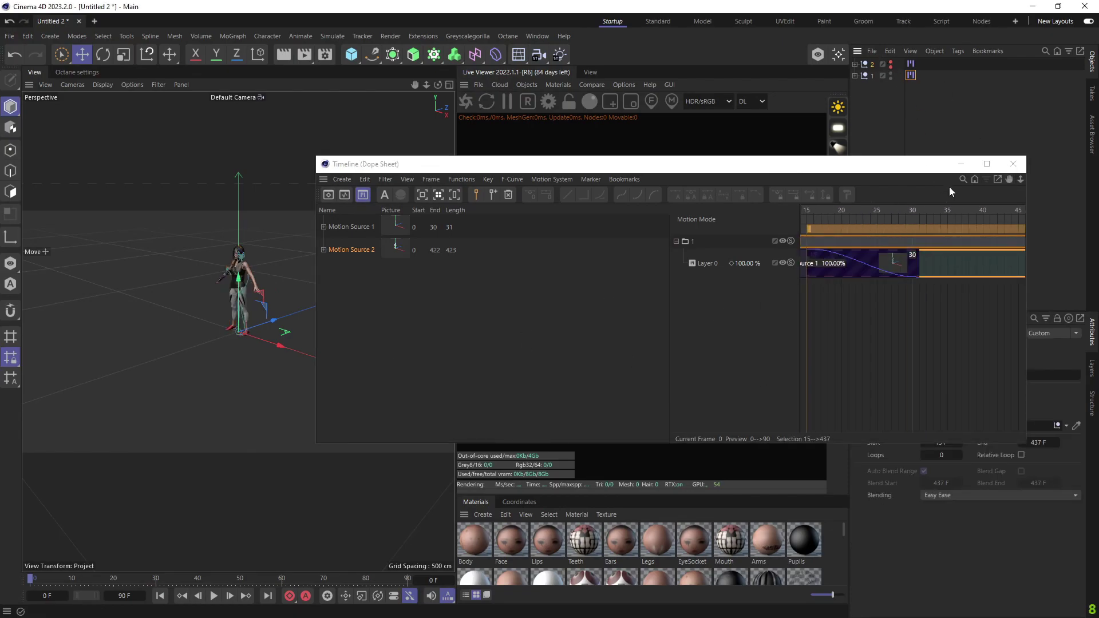
left_click(1012, 165)
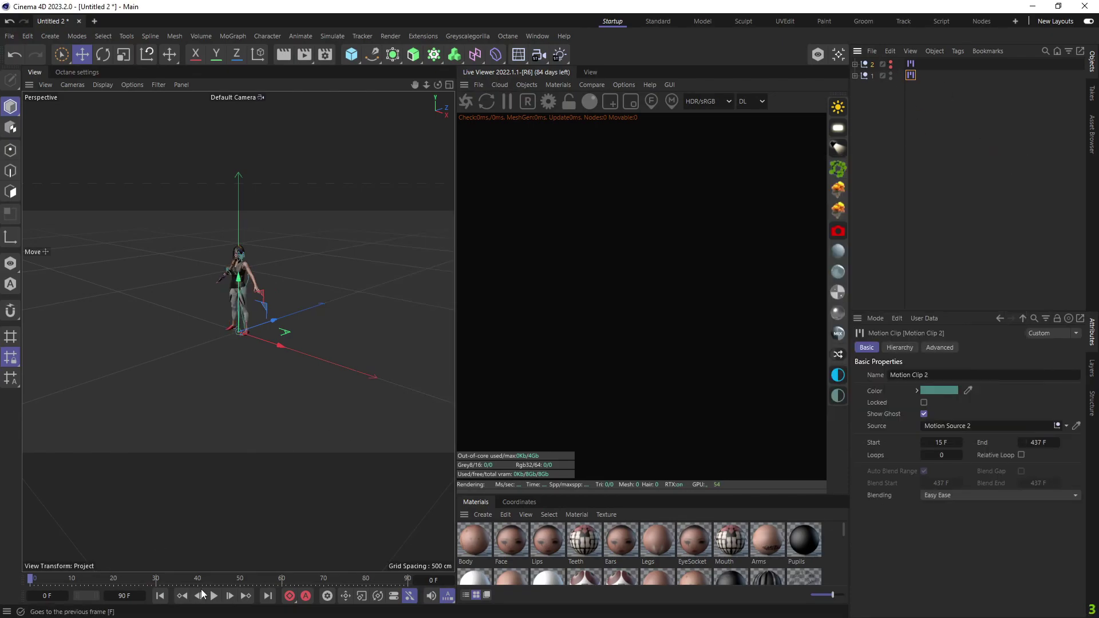
Step: Extend the end of the animation range to 422 F
type("22")
key("Return")
scroll(229, 286, "up", 5)
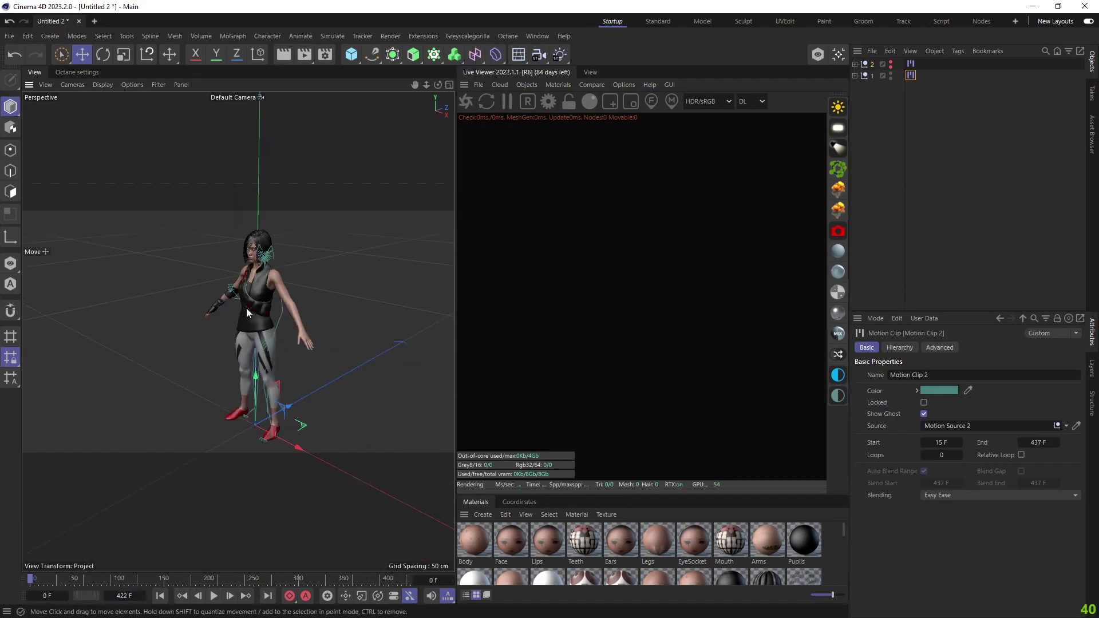
Step: Play back the blended motion clips on the character and return to the start of the animation
left_click(214, 596)
left_click(214, 596)
left_click(161, 596)
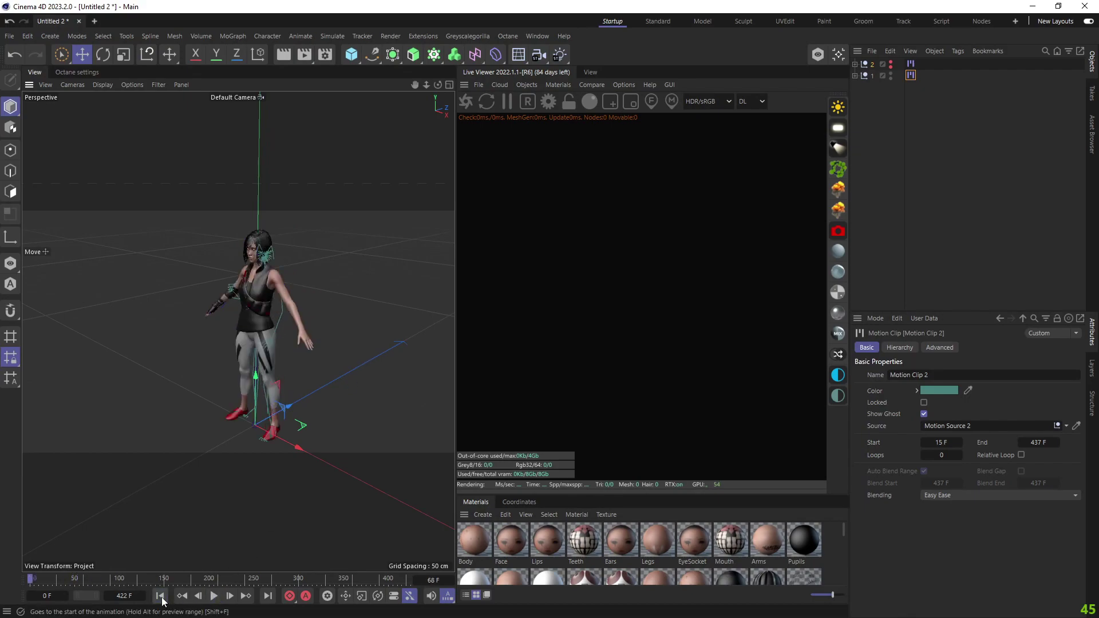
left_click(213, 595)
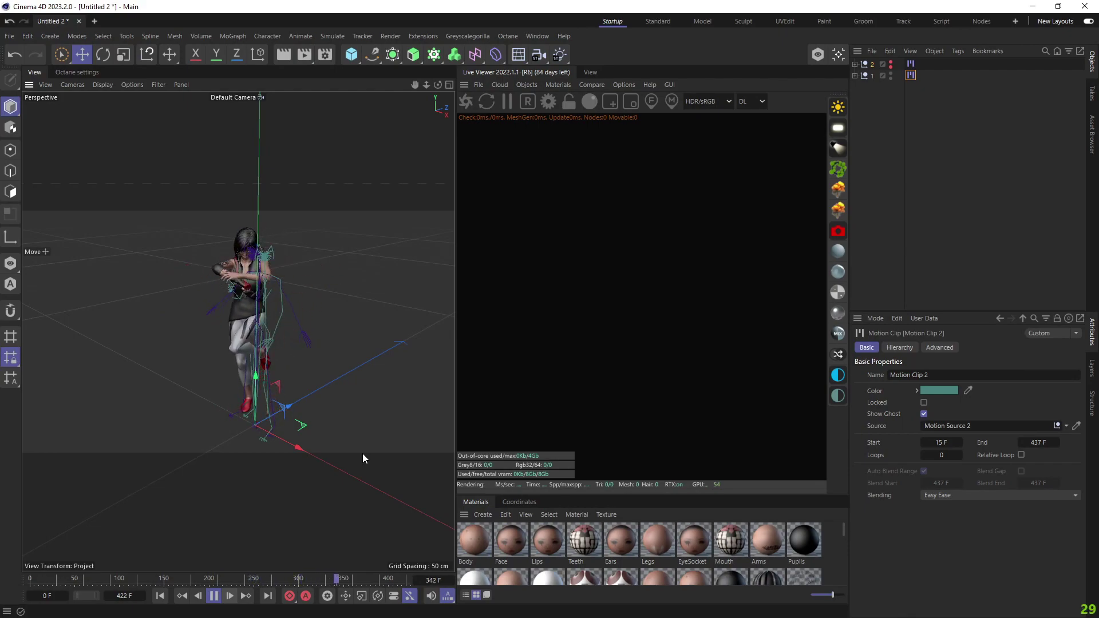
left_click(213, 596)
left_click(160, 596)
Step: Export the project in FBX format with the file name 3
left_click(9, 35)
mouse_move(76, 309)
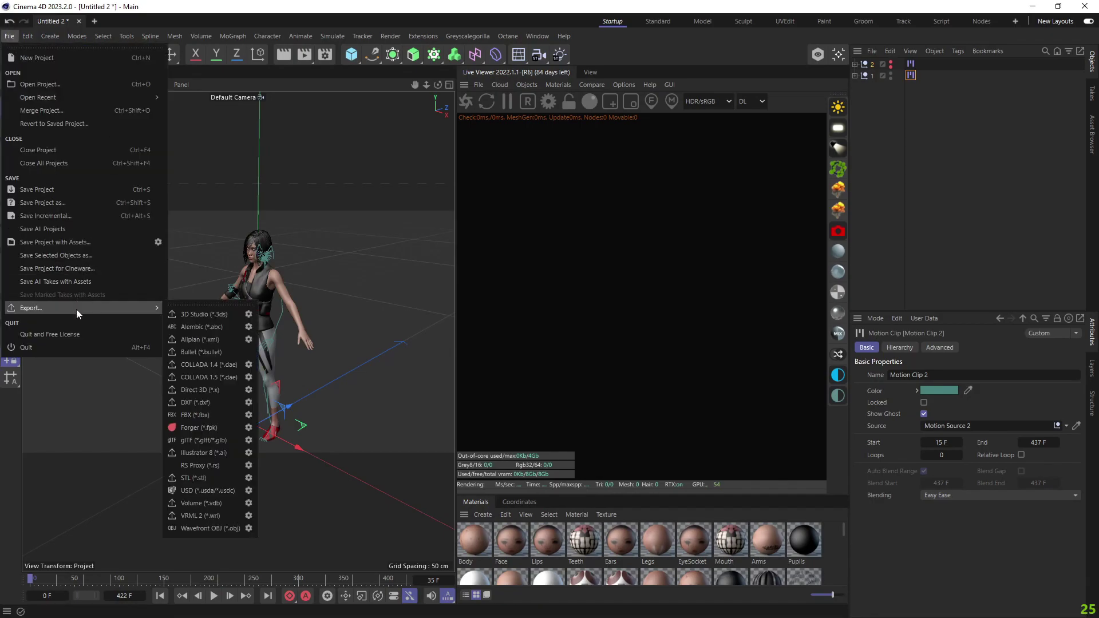
left_click(187, 415)
type("3")
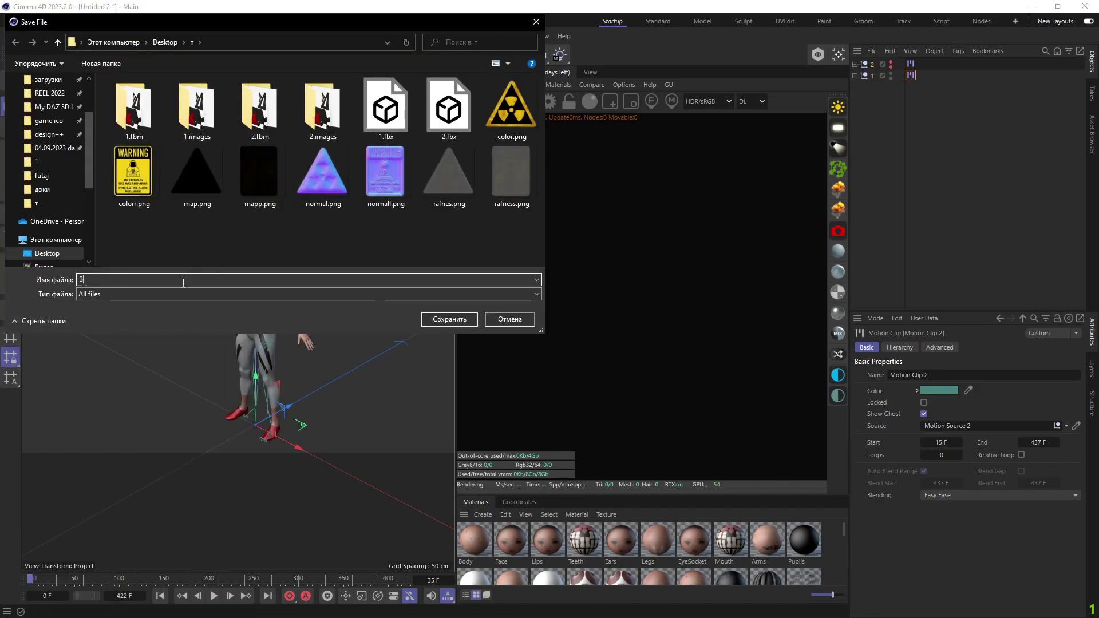
left_click(450, 319)
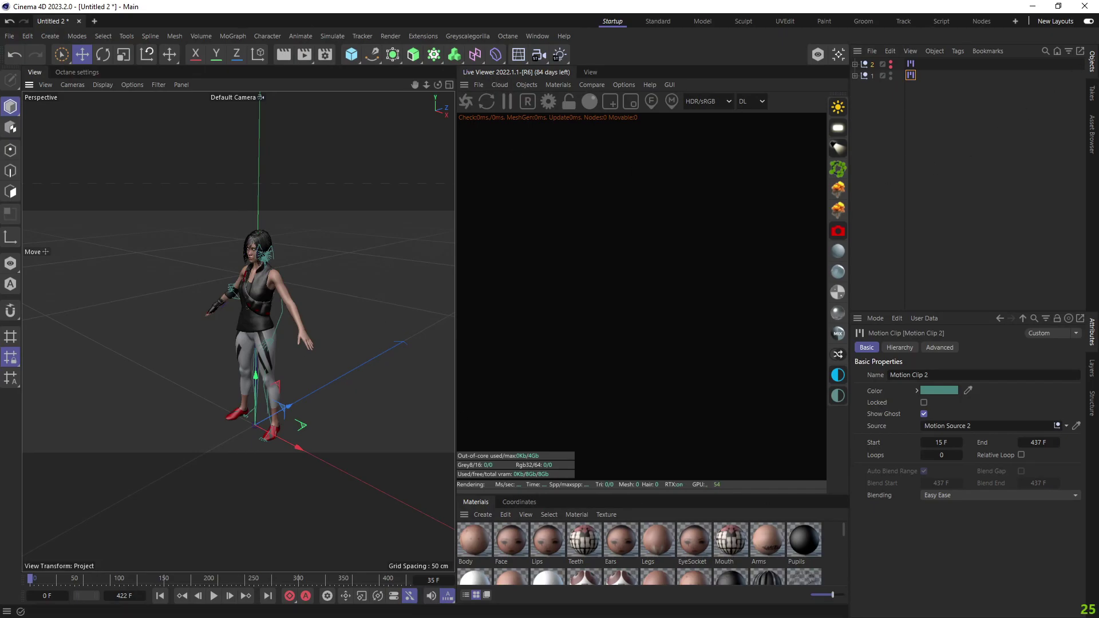
Step: Launch Blender, dismiss the splash screen and delete the default cube
key("super")
left_click(961, 606)
left_click(962, 607)
mouse_move(374, 2)
left_click(225, 34)
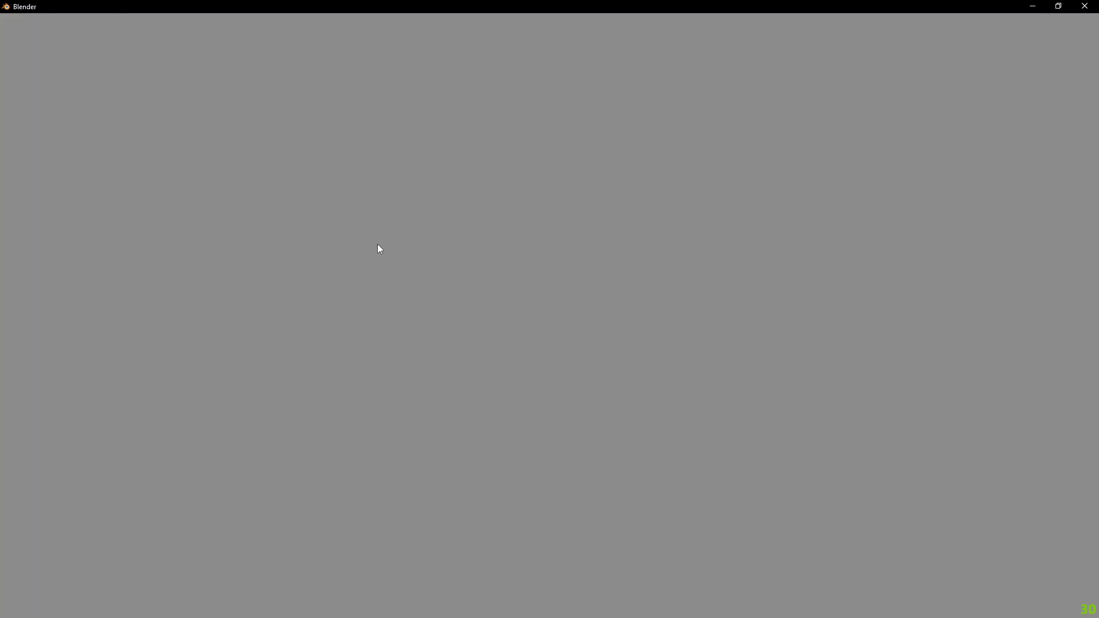
left_click(408, 284)
key("Delete")
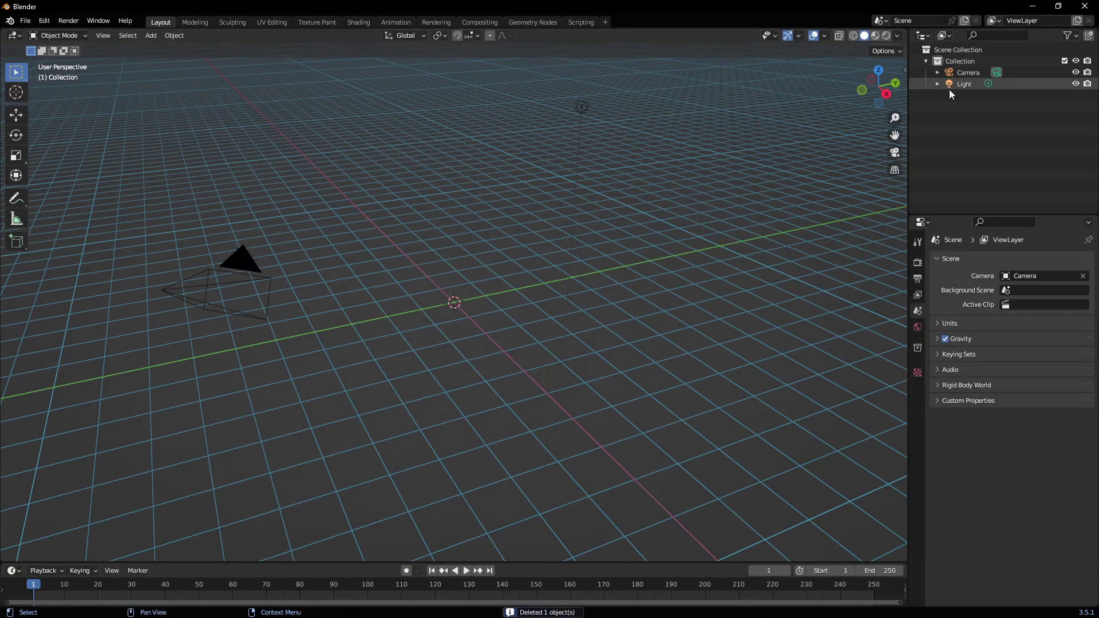
Step: Import the FBX file 3.fbx from the tr folder on the desktop
left_click(25, 20)
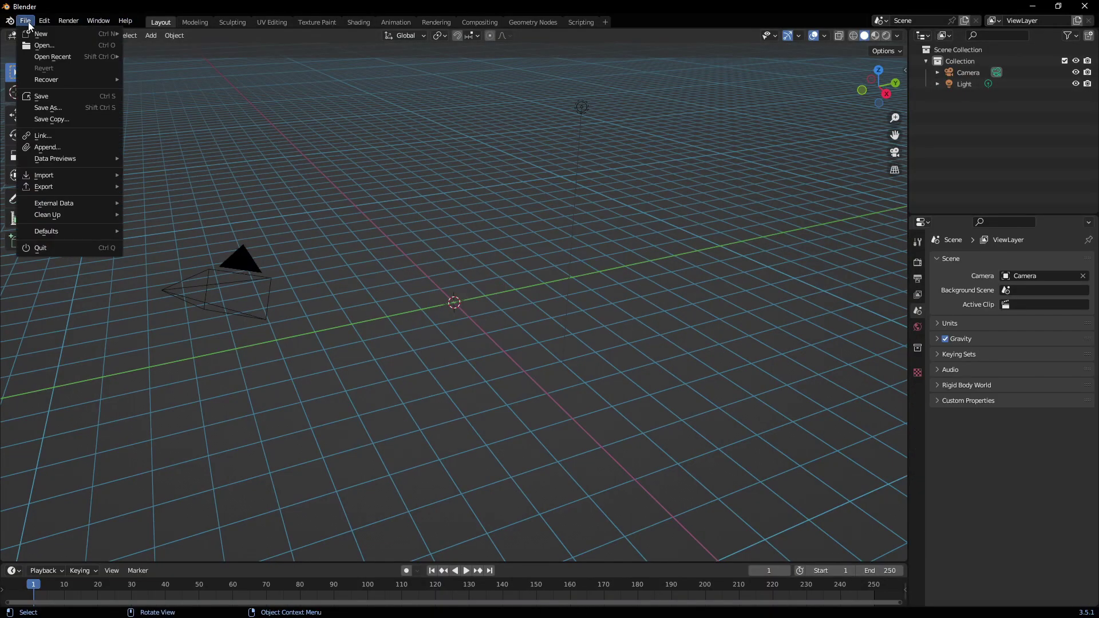
mouse_move(69, 175)
left_click(169, 289)
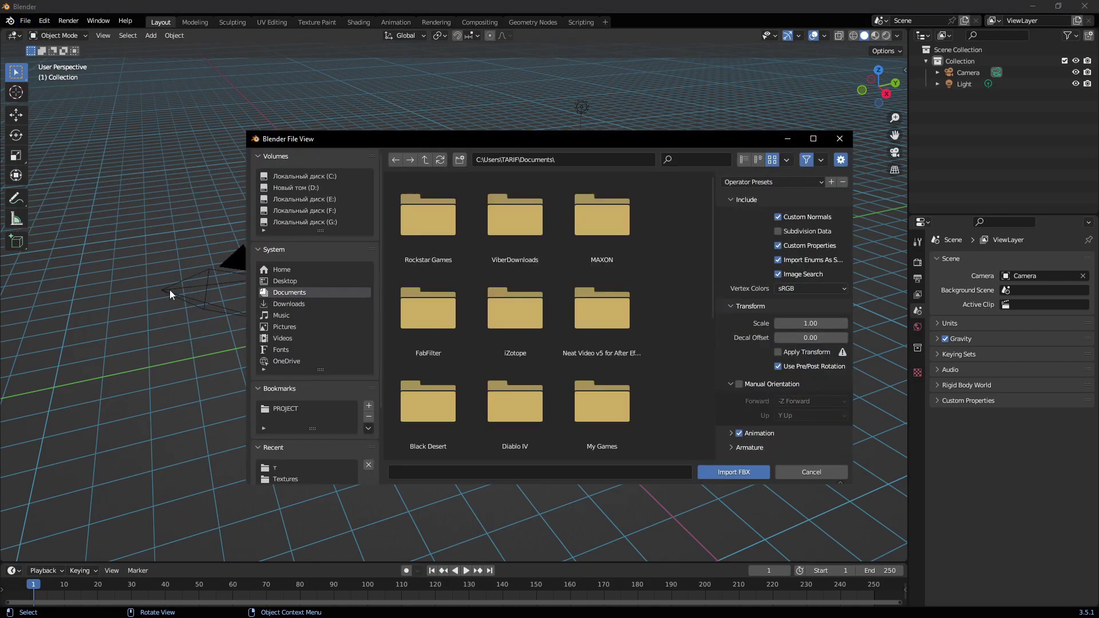
double_click(436, 218)
left_click(515, 312)
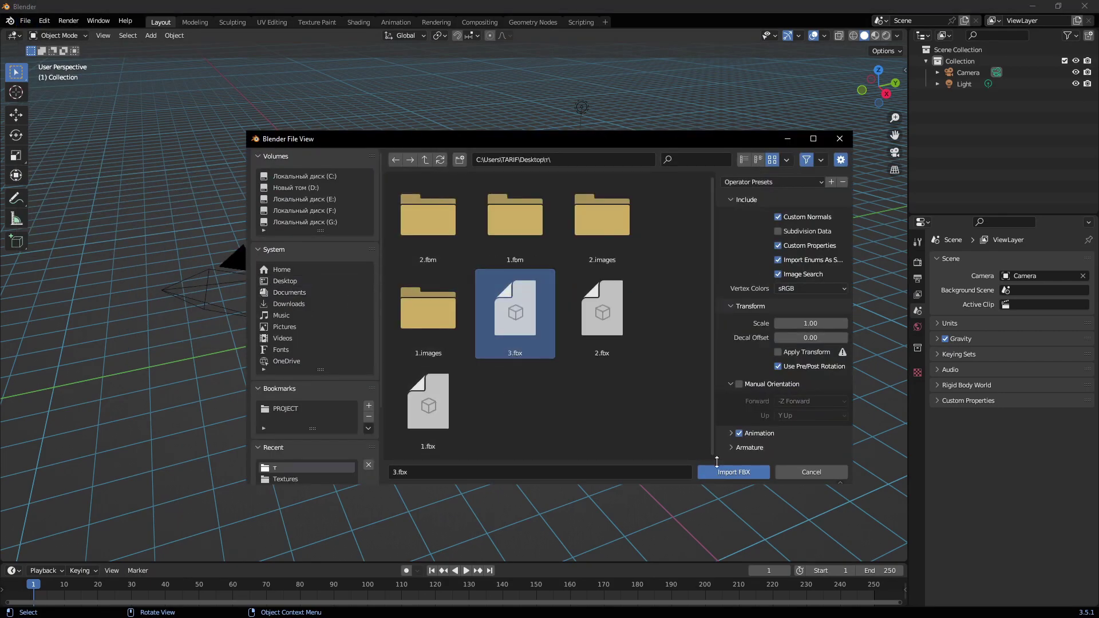
left_click(741, 473)
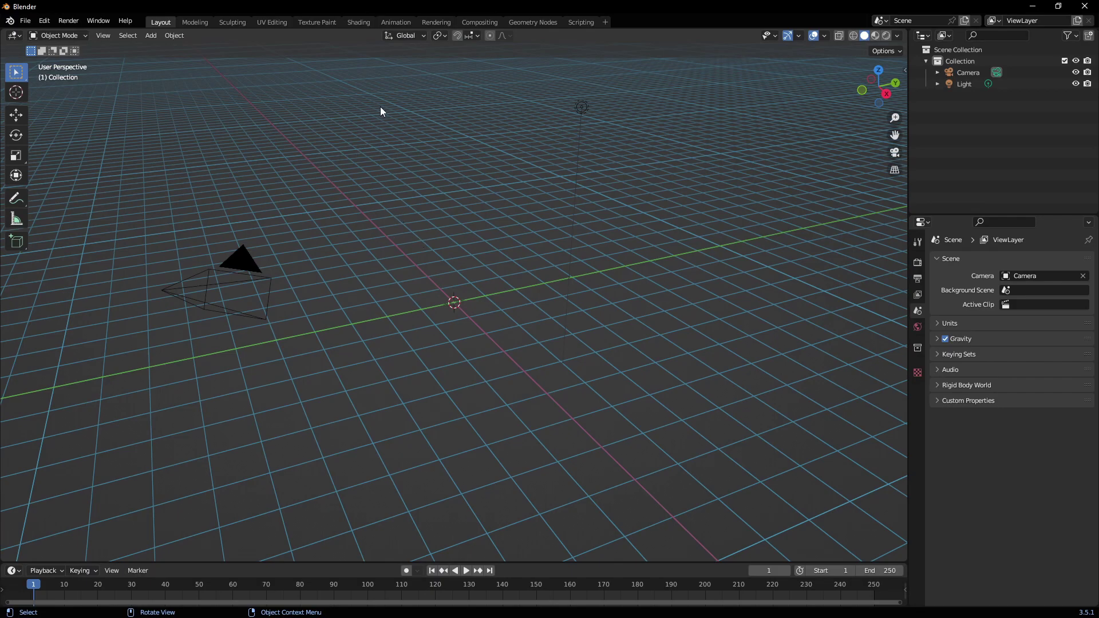
Step: Delete armature 2 together with its child objects from the scene collection
key("KP_Decimal")
left_click_drag(866, 70, 957, 48)
left_click(970, 107)
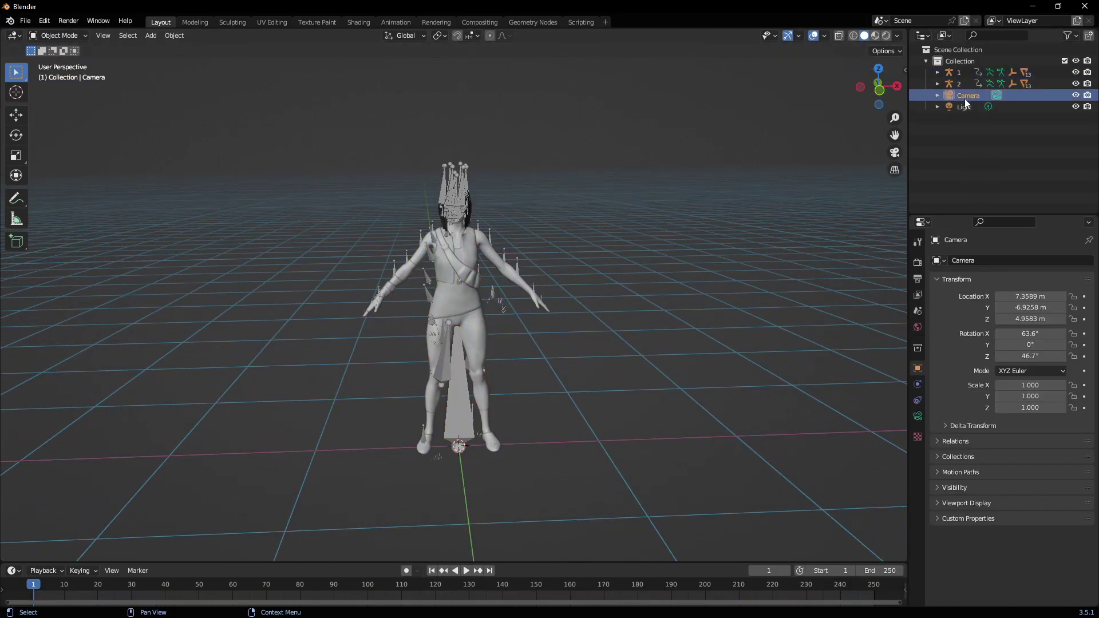
left_click(962, 86)
left_click(938, 84)
scroll(1012, 185, "down", 4)
left_click(986, 179, "shift")
scroll(981, 153, "up", 4)
key("Delete")
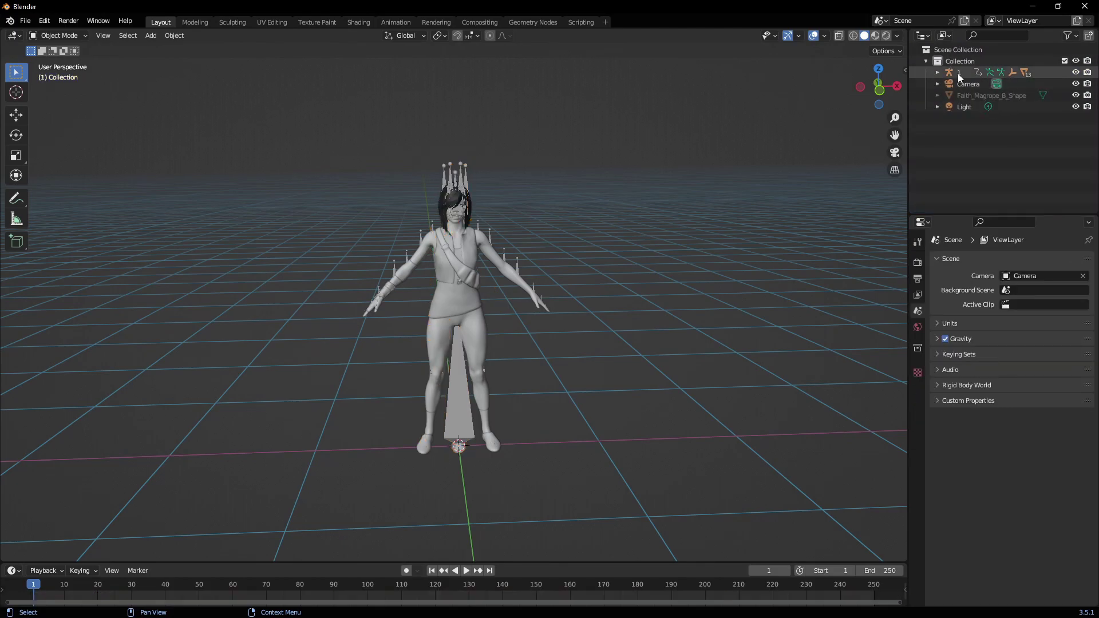
Step: Hide armature 1 in the viewport so that only the character's meshes are displayed
left_click(938, 72)
left_click(1076, 73)
left_click(938, 72)
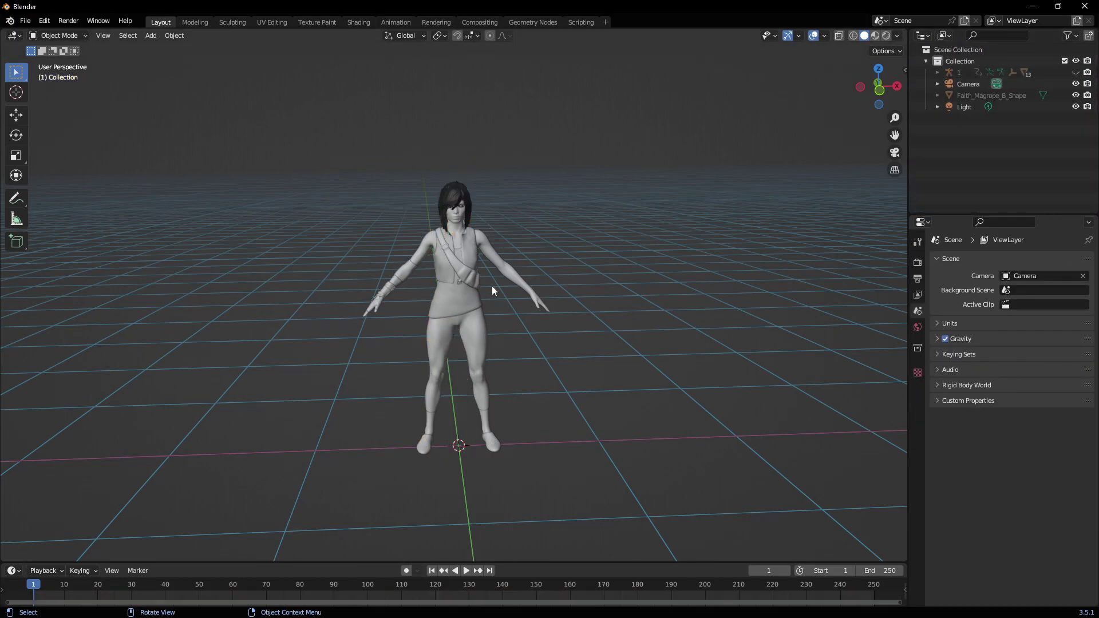
Step: Play back the imported animation on the character and pause it
middle_click_drag(515, 538, 498, 421)
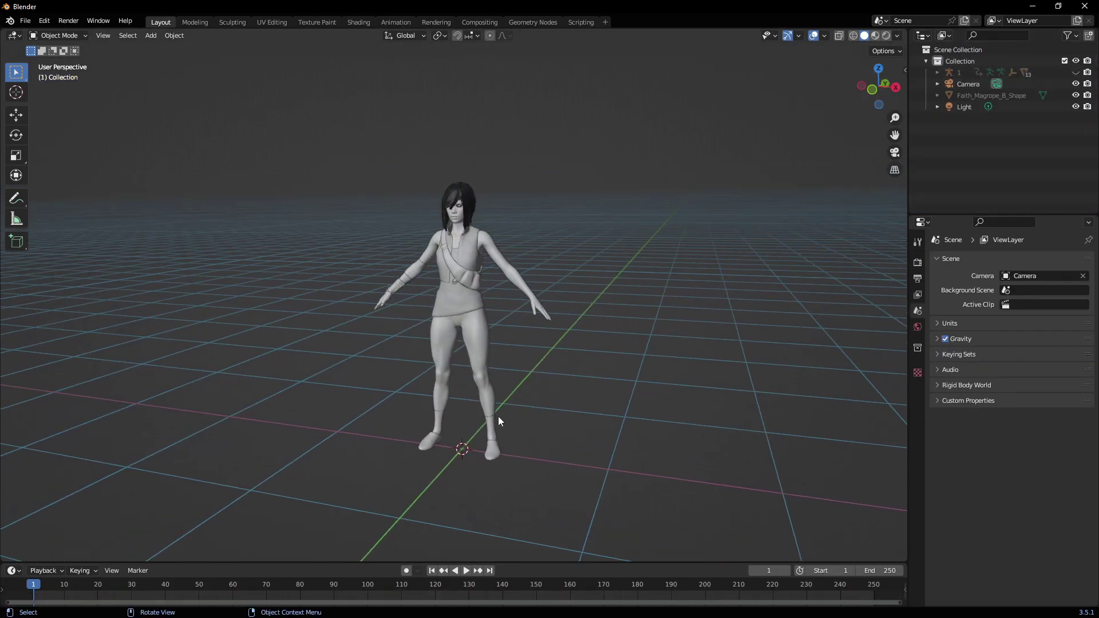
left_click(465, 571)
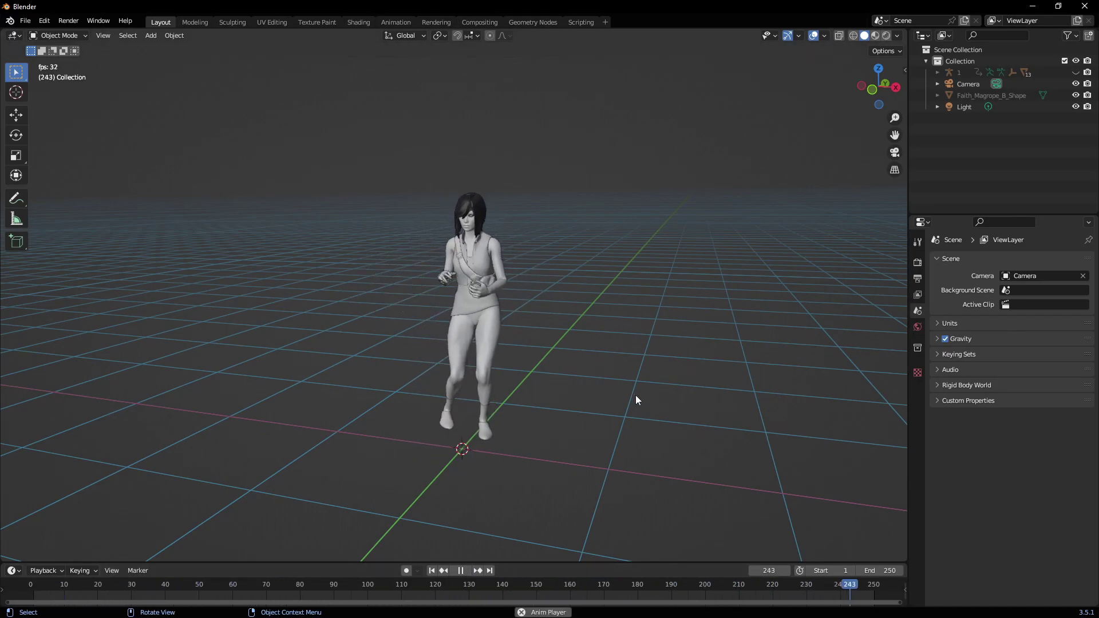
left_click(460, 572)
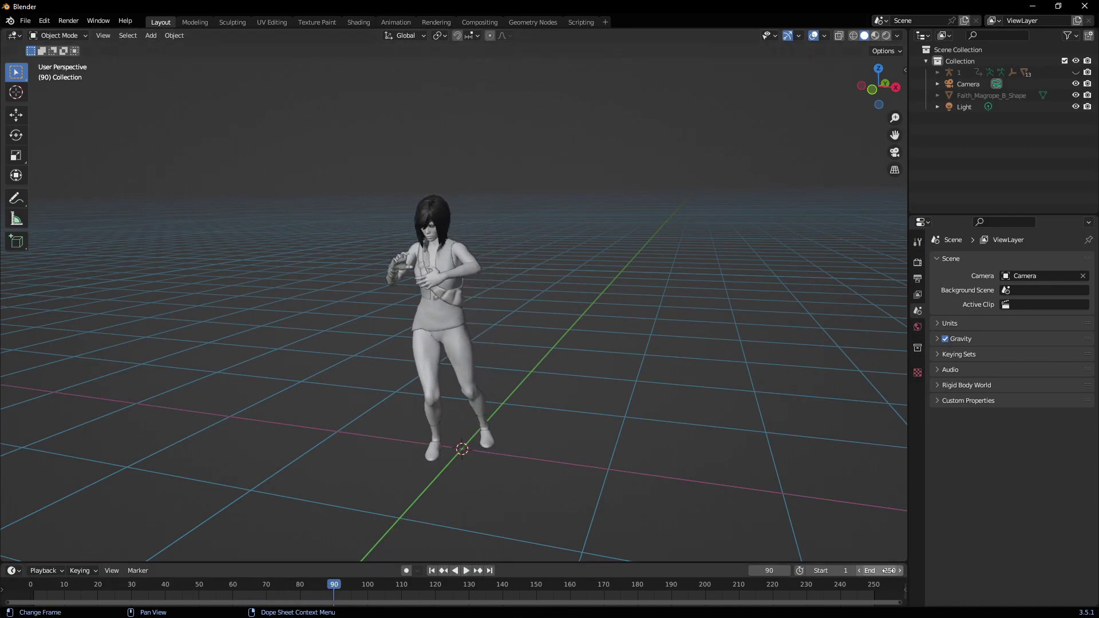
Step: Set the end frame of the scene's animation to 422
key("Return")
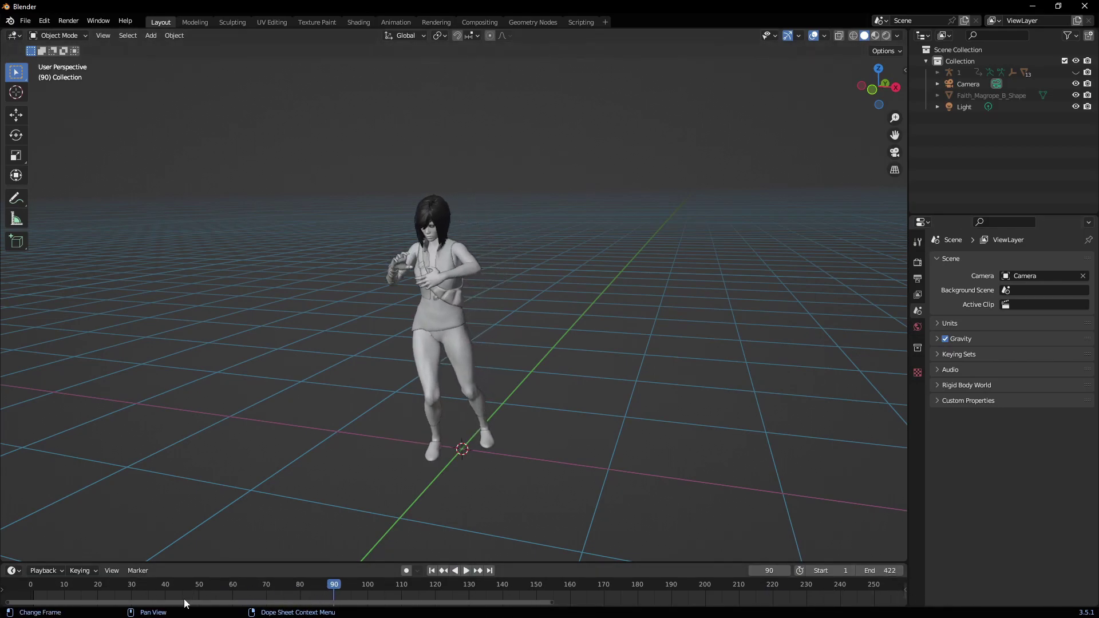
left_click(445, 571)
left_click_drag(559, 602, 946, 611)
Step: Play the extended animation, stop it and return to the first frame
key("space")
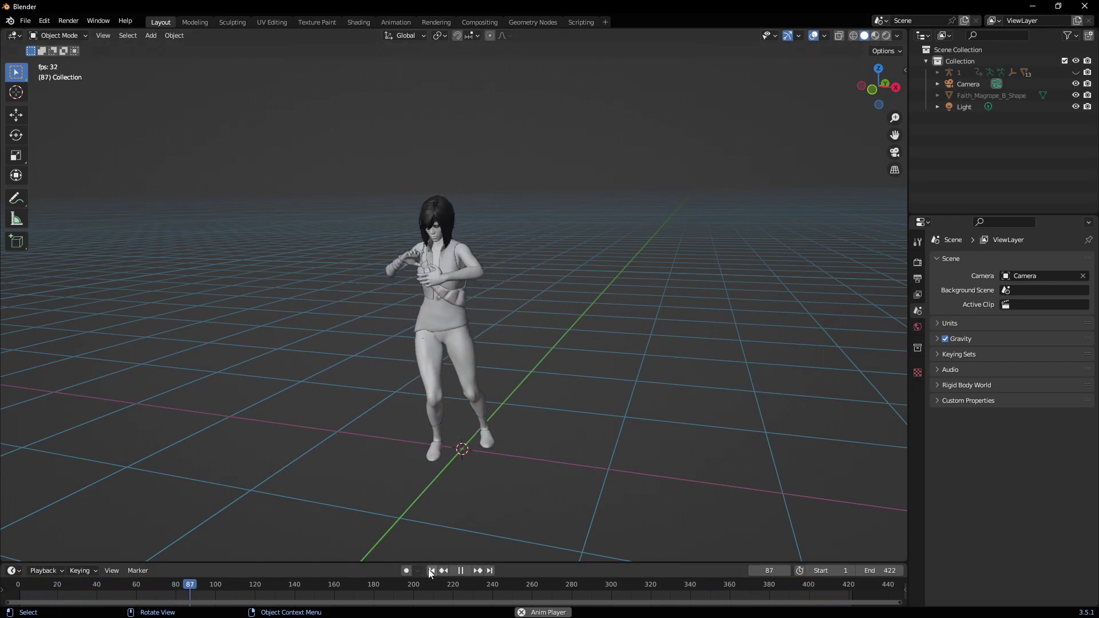
left_click(460, 571)
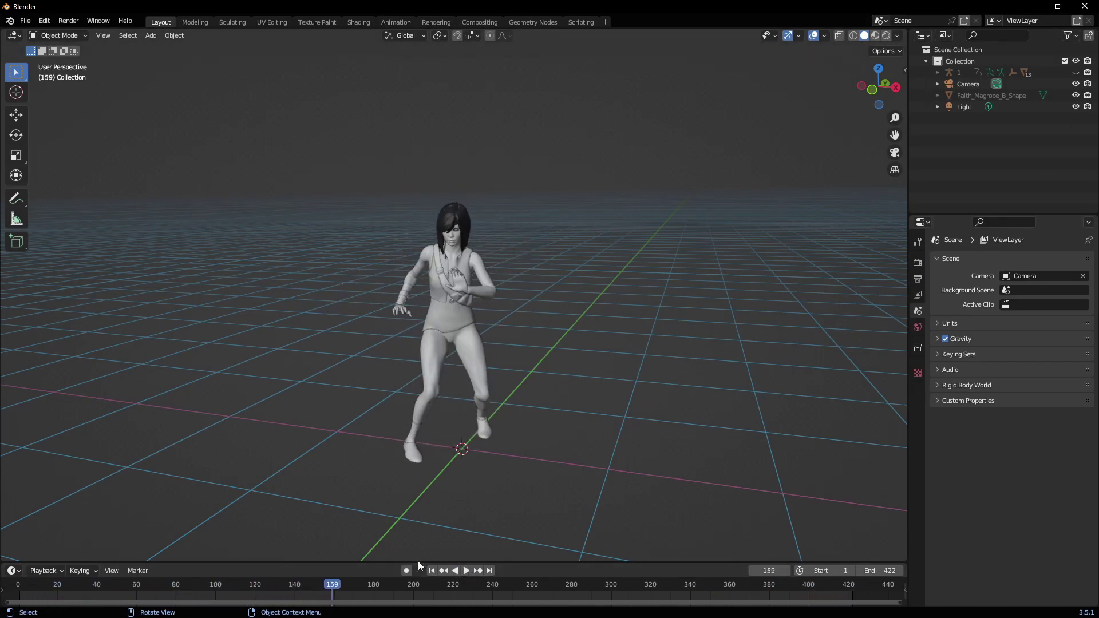
left_click(432, 571)
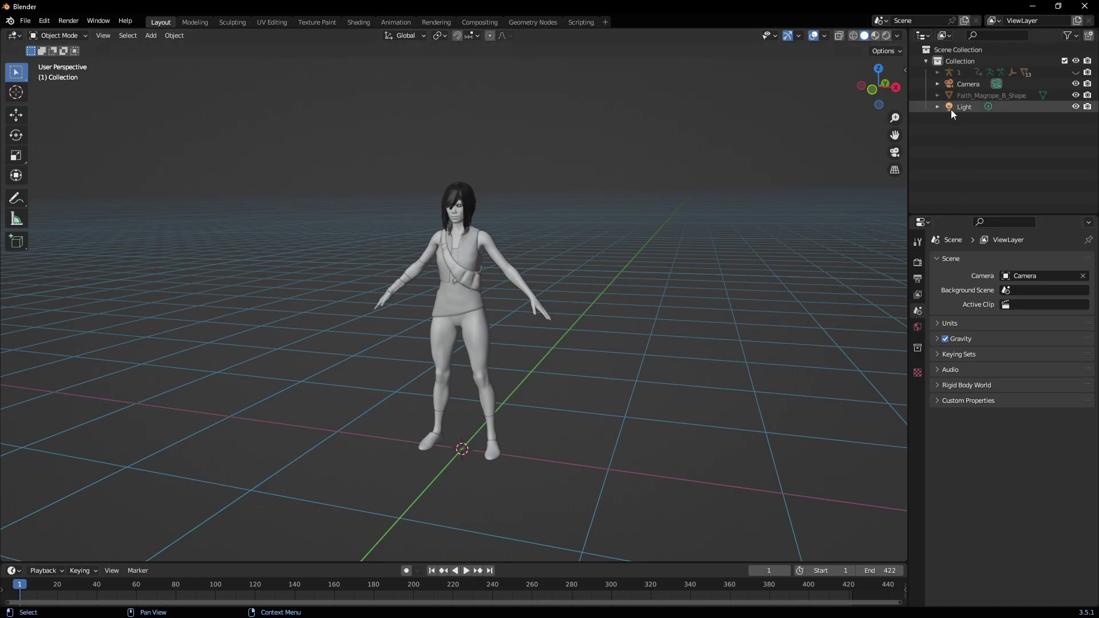
Step: Switch the viewport to rendered shading and open the scene's render settings
left_click(887, 35)
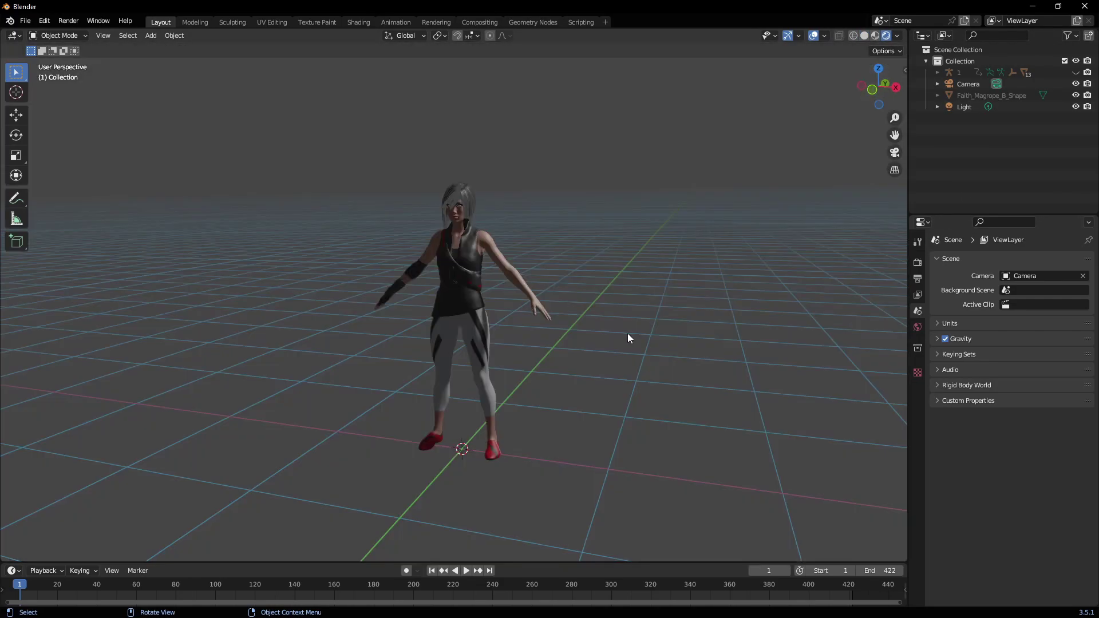
left_click(917, 279)
left_click(918, 263)
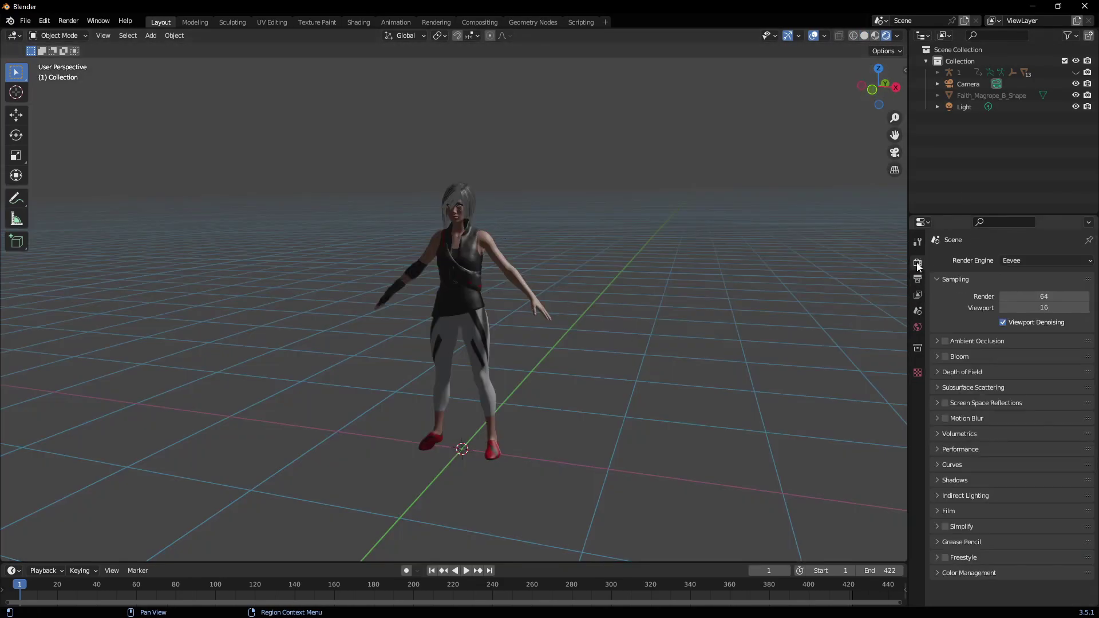
Step: Play back the character's animation in rendered shading
scroll(444, 220, "up", 3)
scroll(497, 241, "down", 3)
left_click(464, 571)
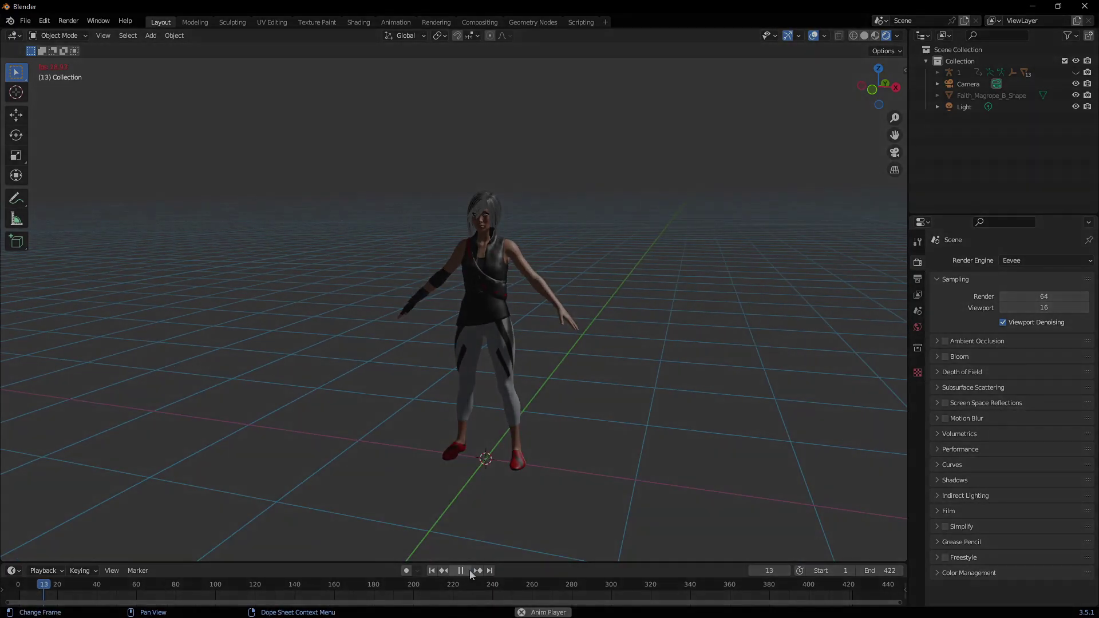